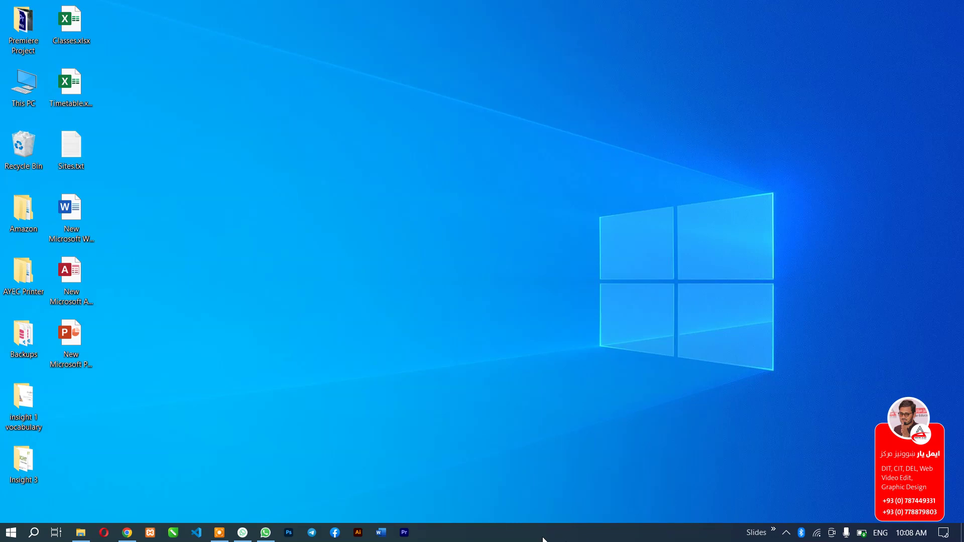
- Show the Address toolbar on the taskbar and use it to open google.com
right_click(594, 541)
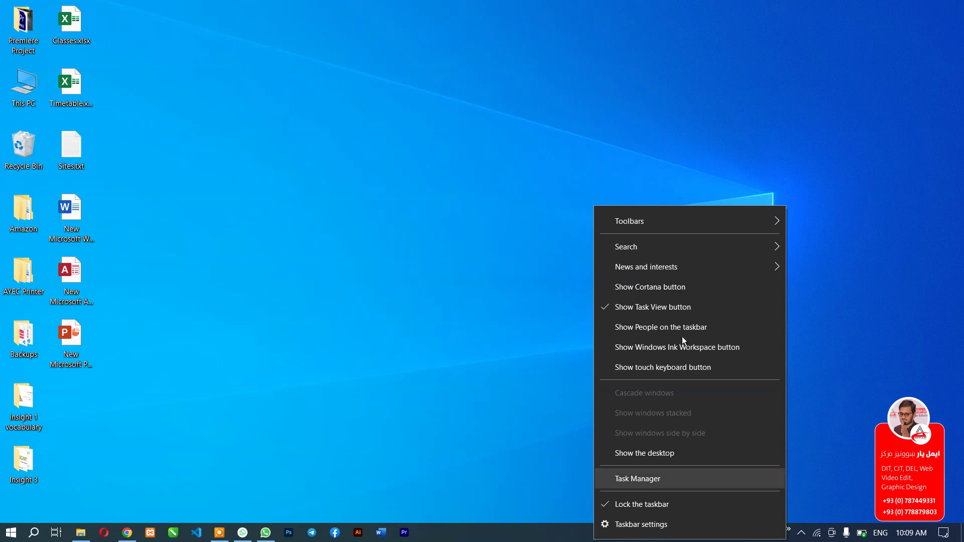
mouse_move(776, 227)
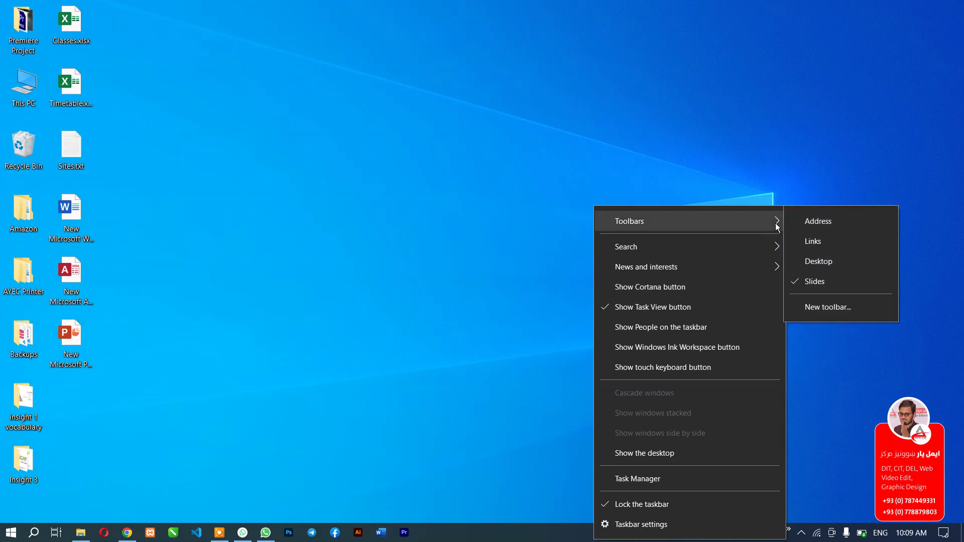
left_click(811, 226)
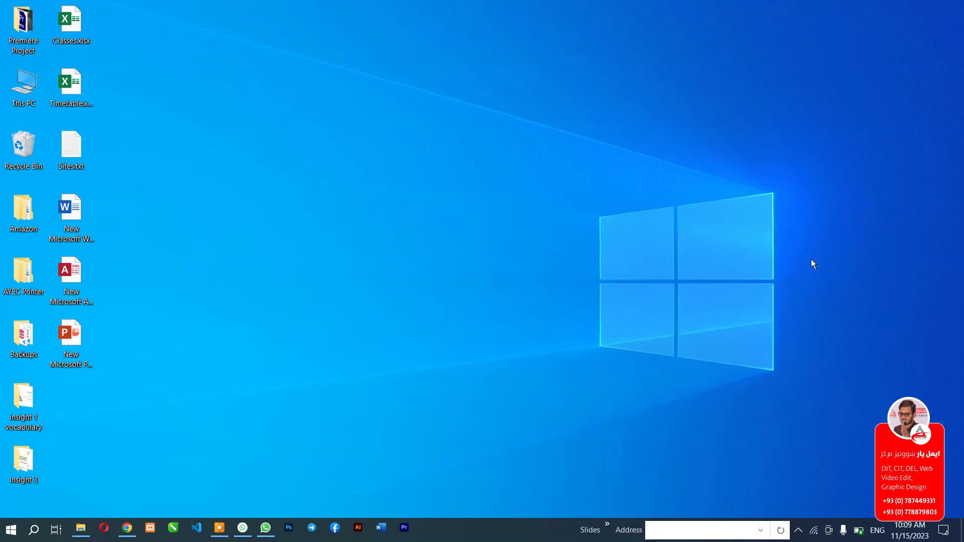
left_click(685, 531)
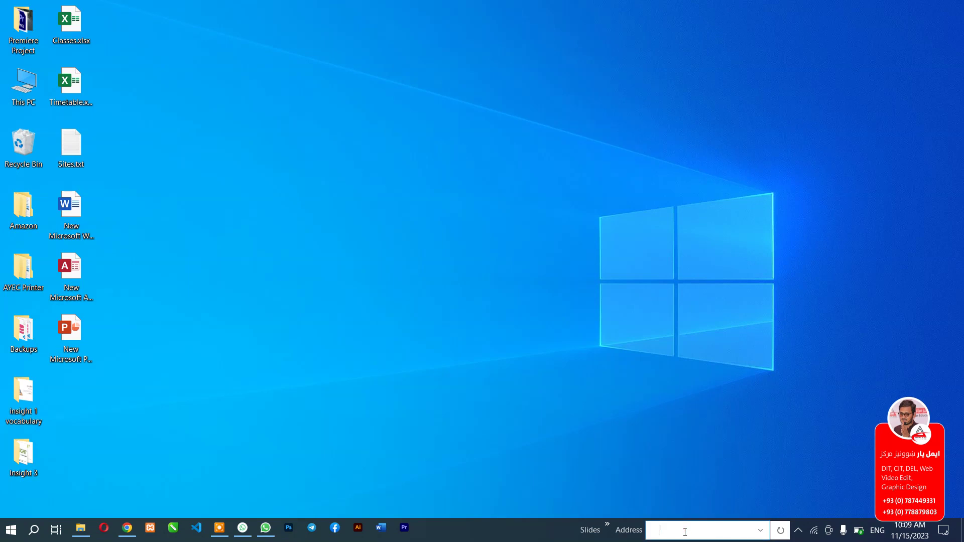
type("google.com")
key("Return")
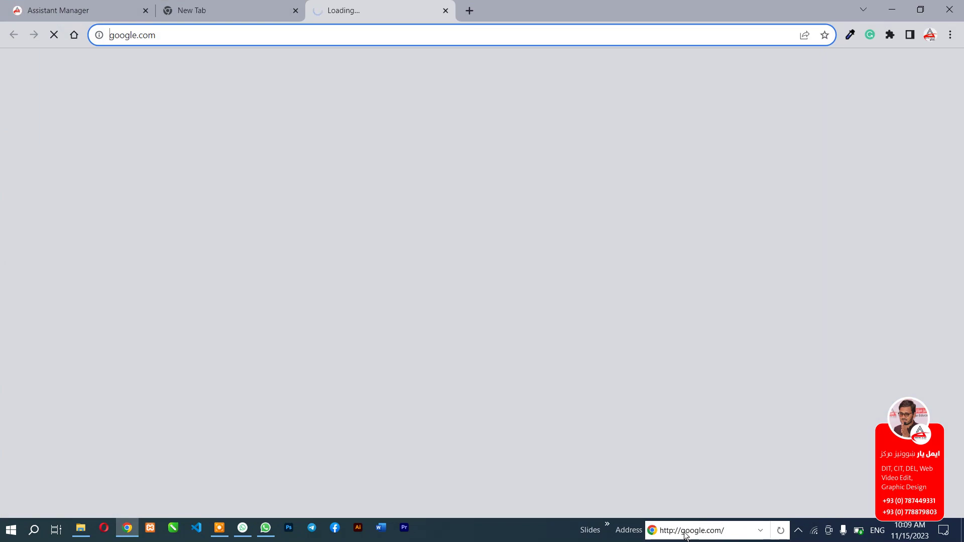
- Open facebook.com from the taskbar's Address toolbar
left_click(738, 532)
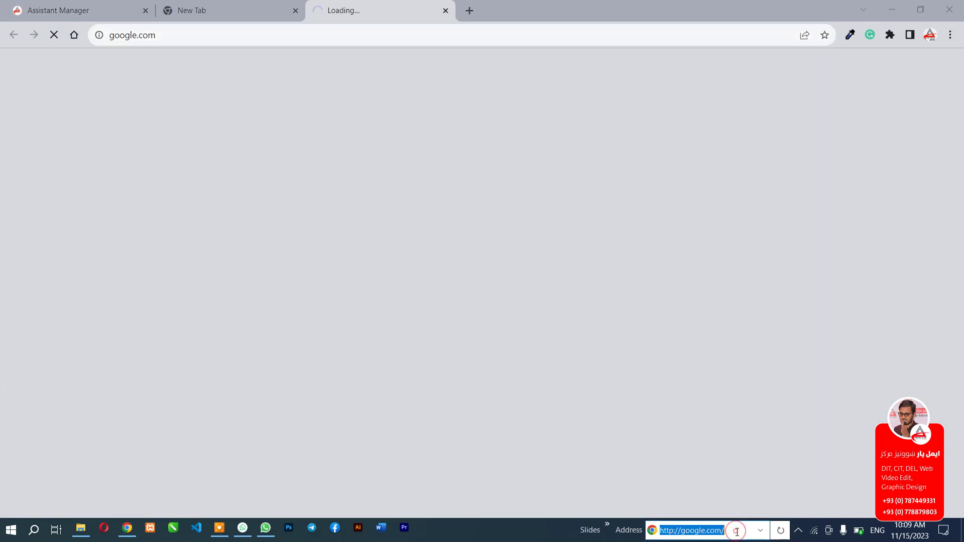
type("facebook.com")
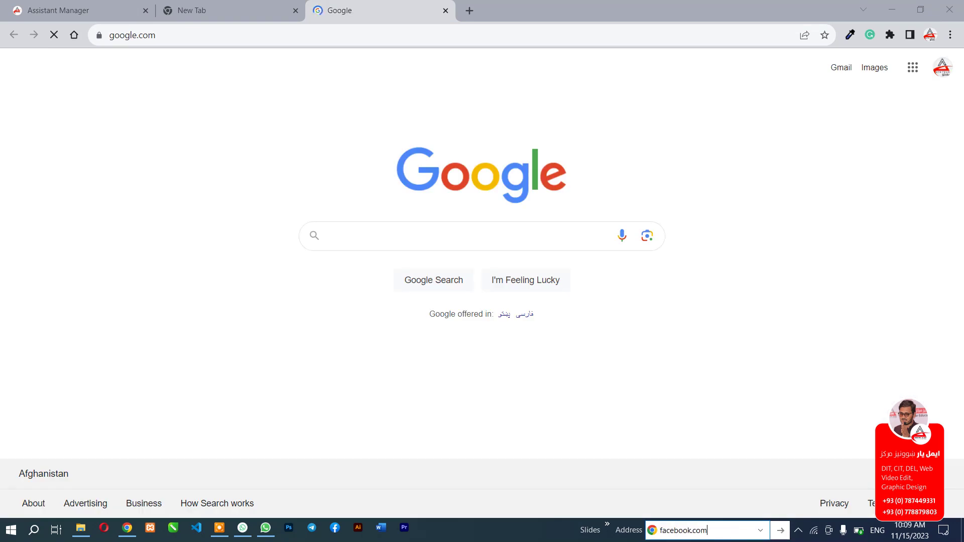
key("Return")
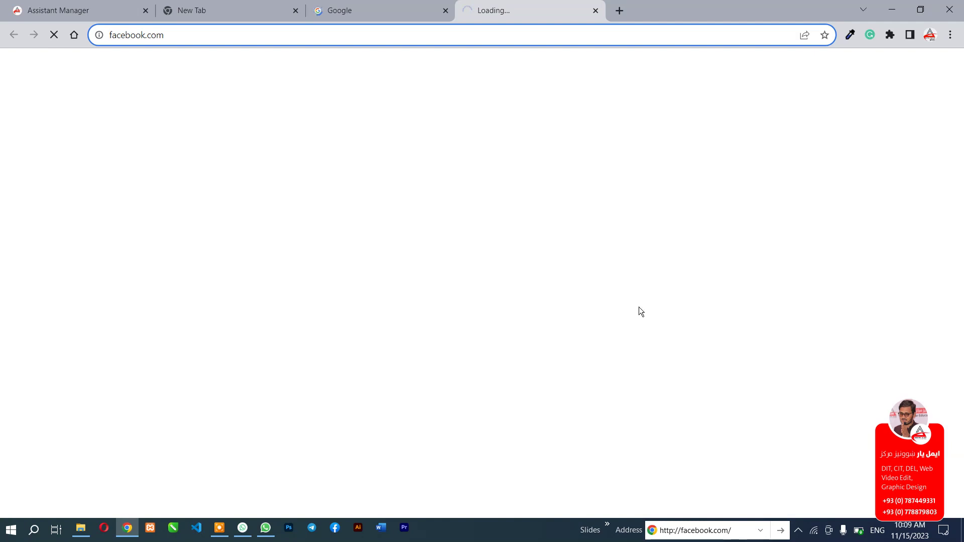
- Close the Google and Facebook browser tabs and minimize the browser
left_click(446, 11)
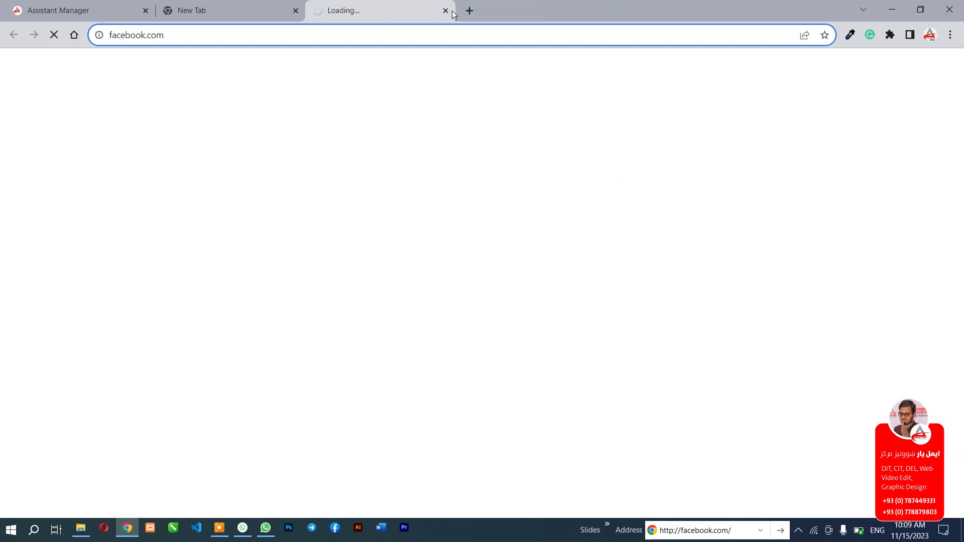
left_click(445, 11)
left_click(892, 9)
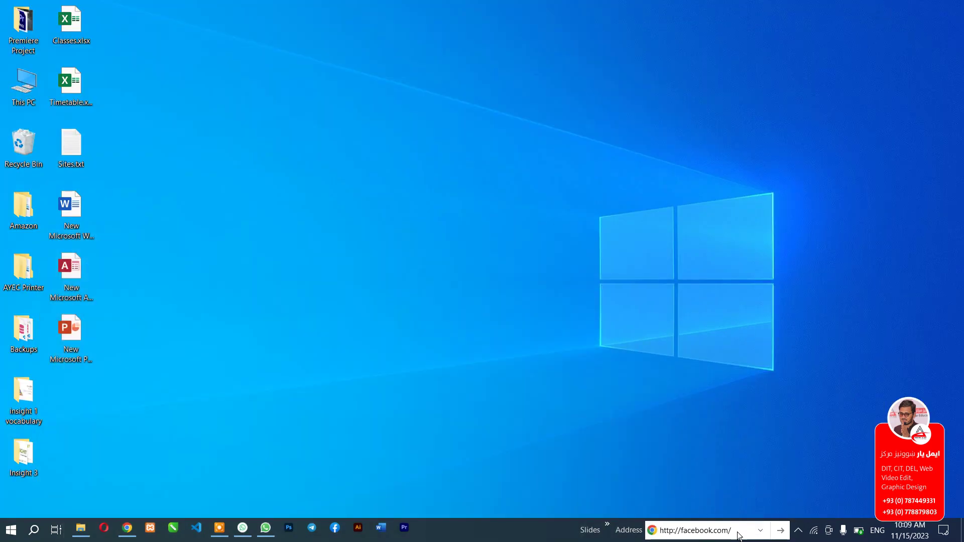
- Remove the Address toolbar from the taskbar
right_click(525, 535)
mouse_move(661, 218)
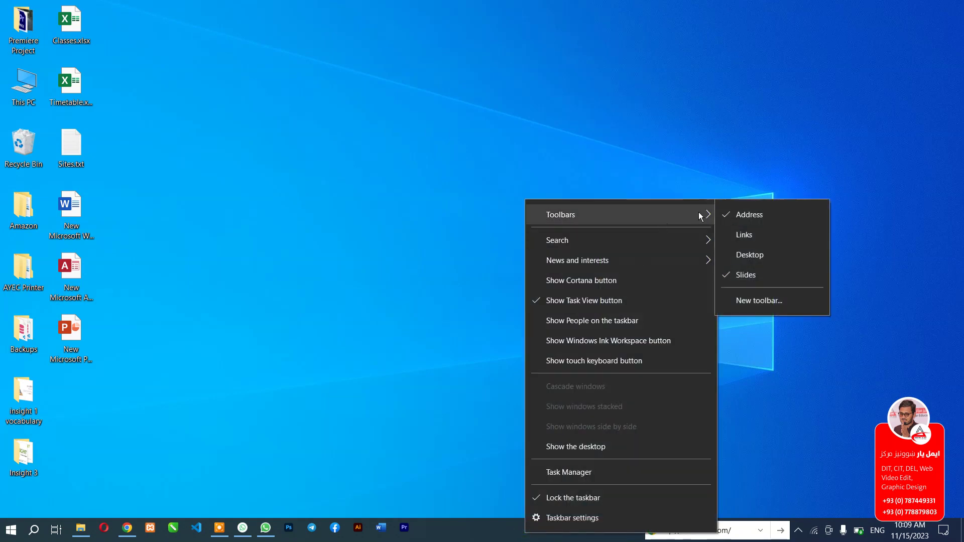
left_click(766, 216)
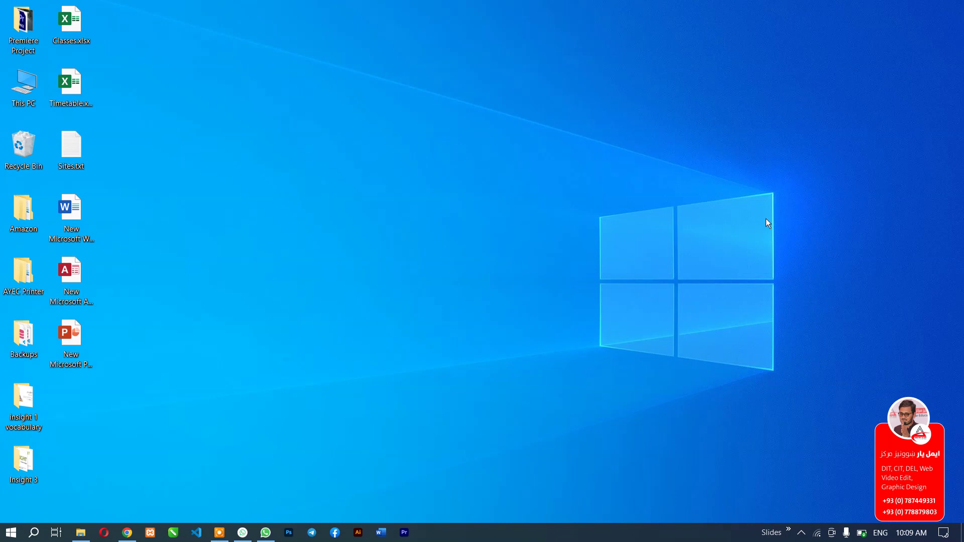
- Show the Links toolbar on the taskbar
right_click(698, 535)
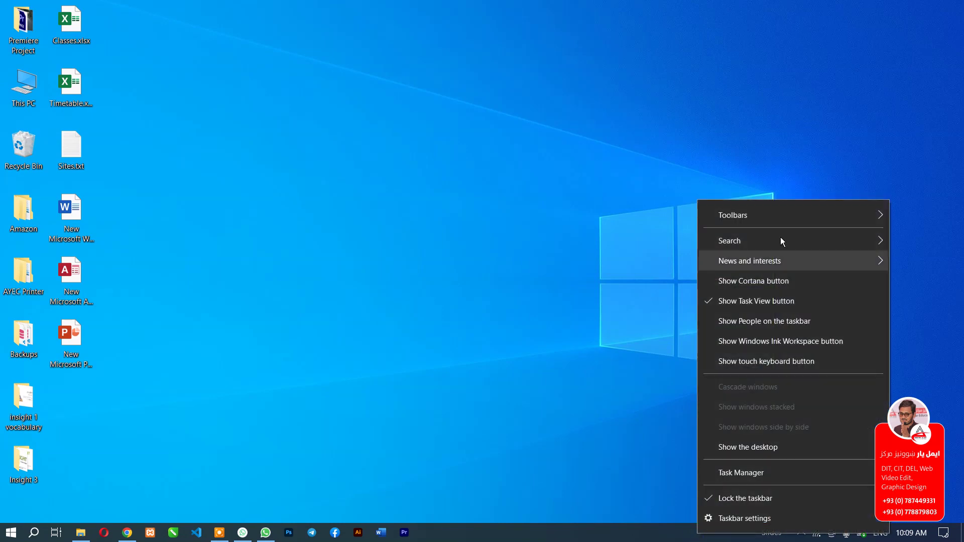
mouse_move(776, 221)
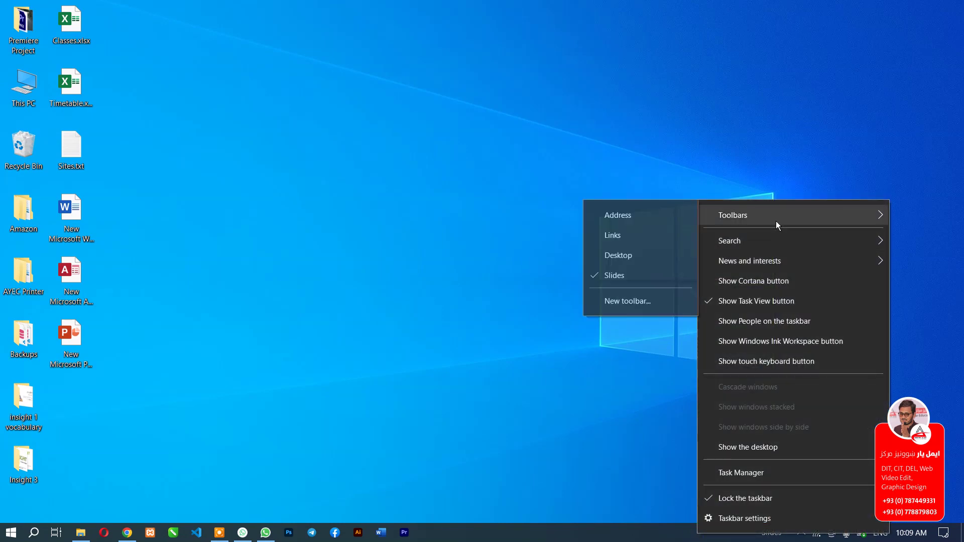
left_click(616, 239)
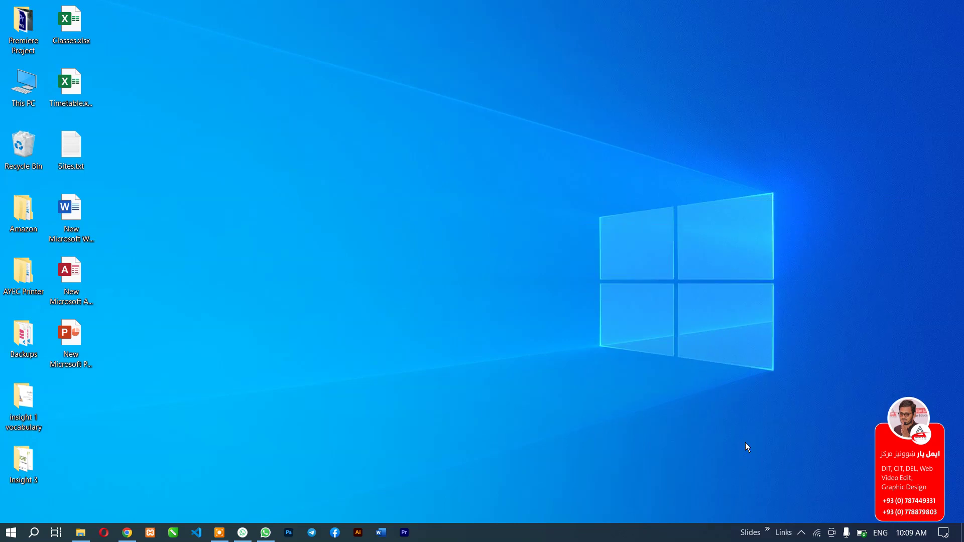
- Open the Links toolbar's folder, move New Microsoft Access Database.accdb from the desktop into it, and check the file in the toolbar
right_click(784, 535)
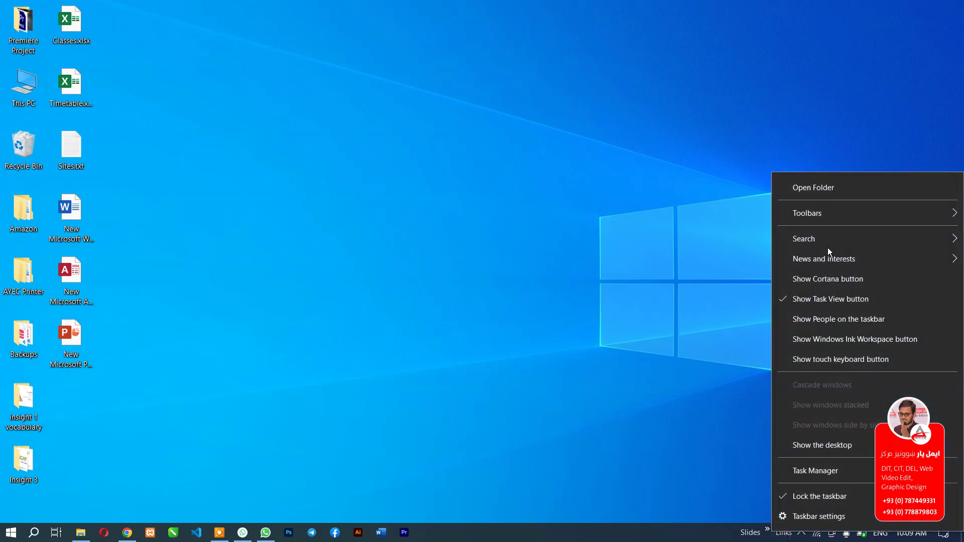
left_click(816, 188)
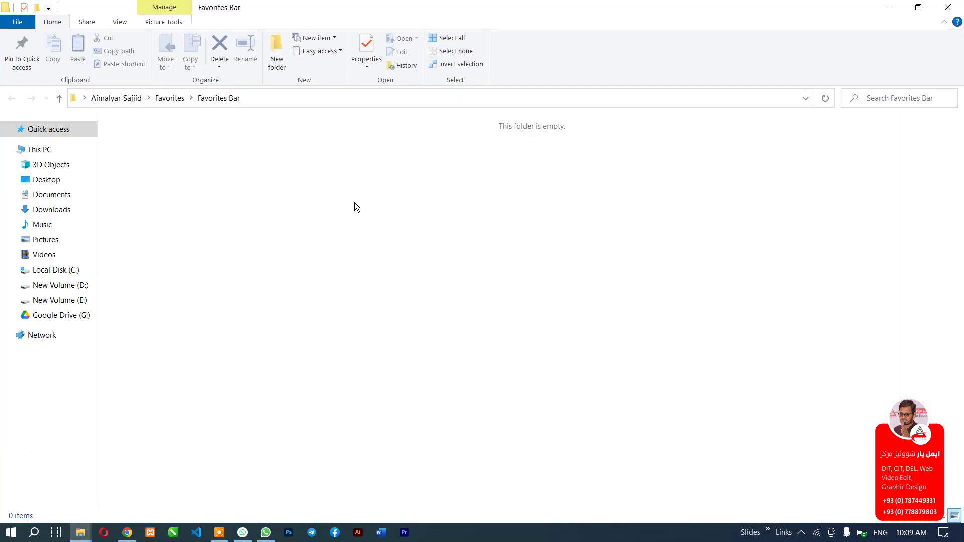
left_click_drag(462, 7, 605, 120)
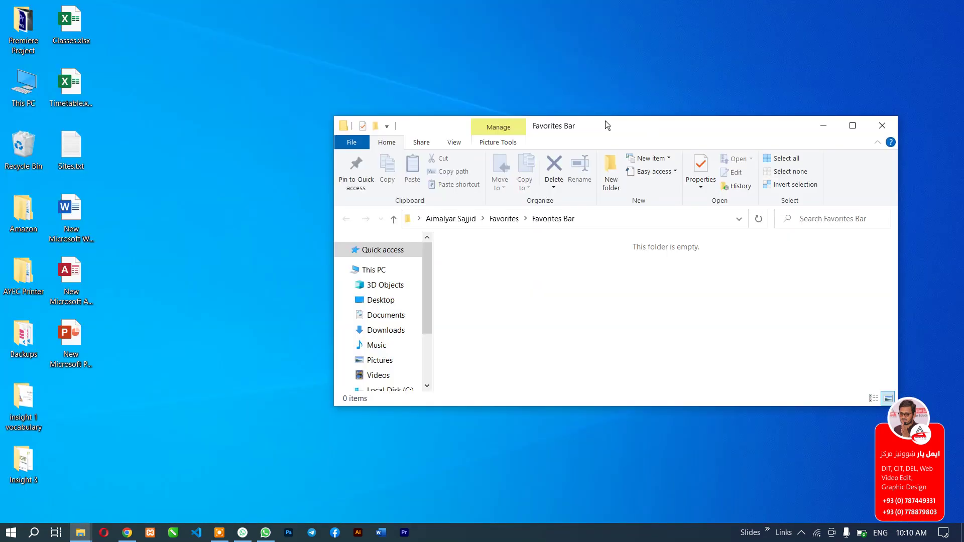
left_click_drag(72, 274, 615, 304)
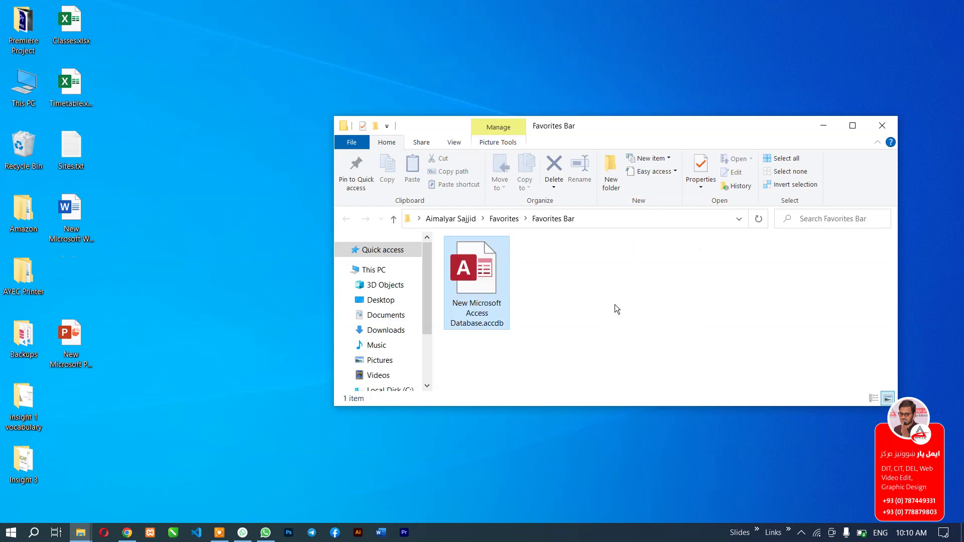
left_click(788, 532)
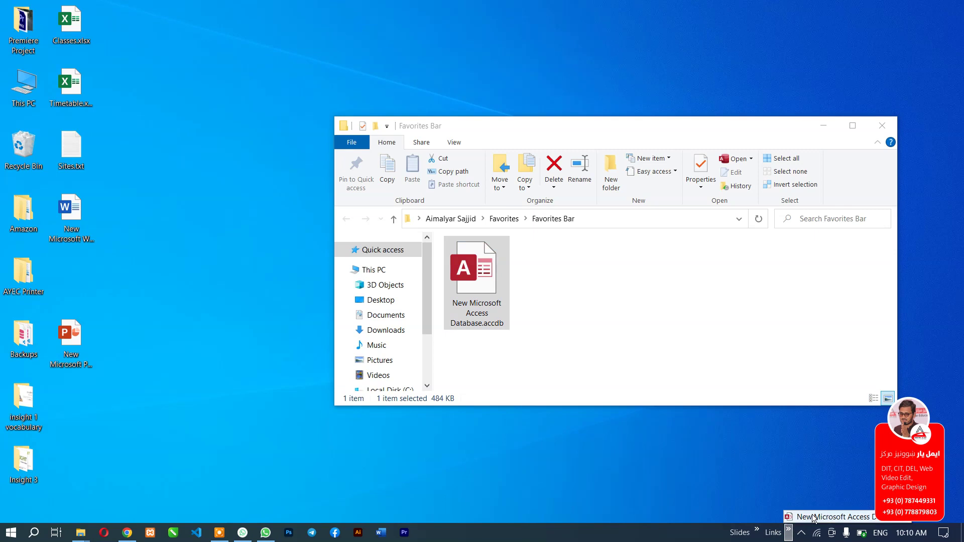
left_click(611, 327)
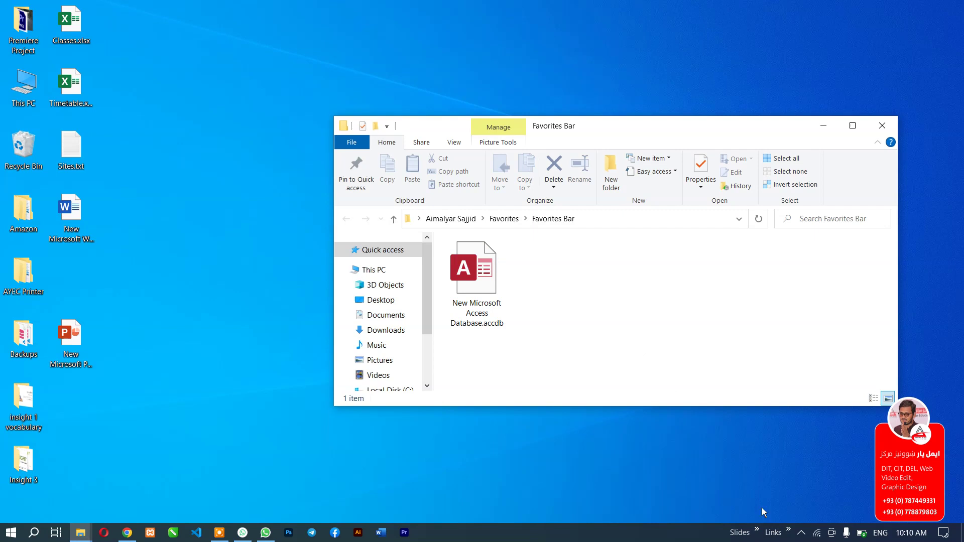
left_click(788, 532)
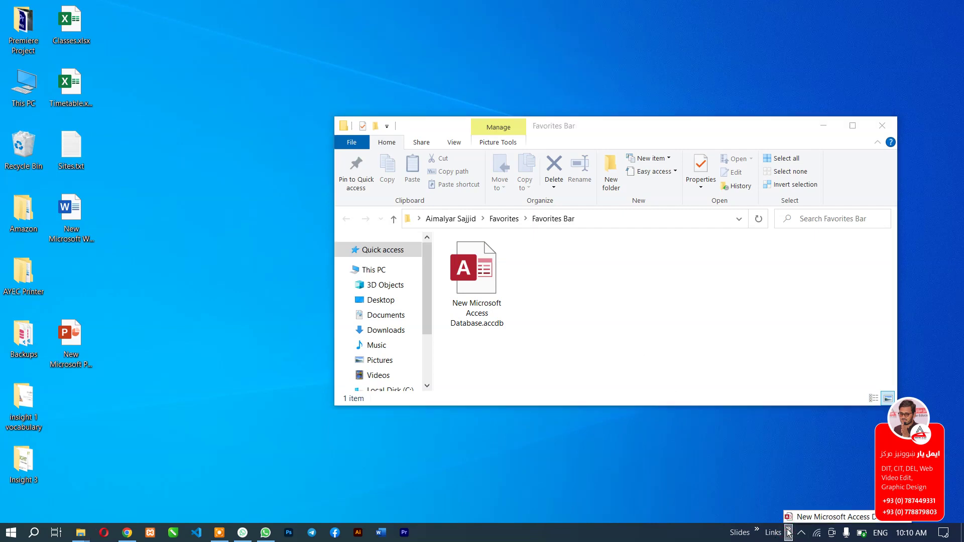
left_click(469, 284)
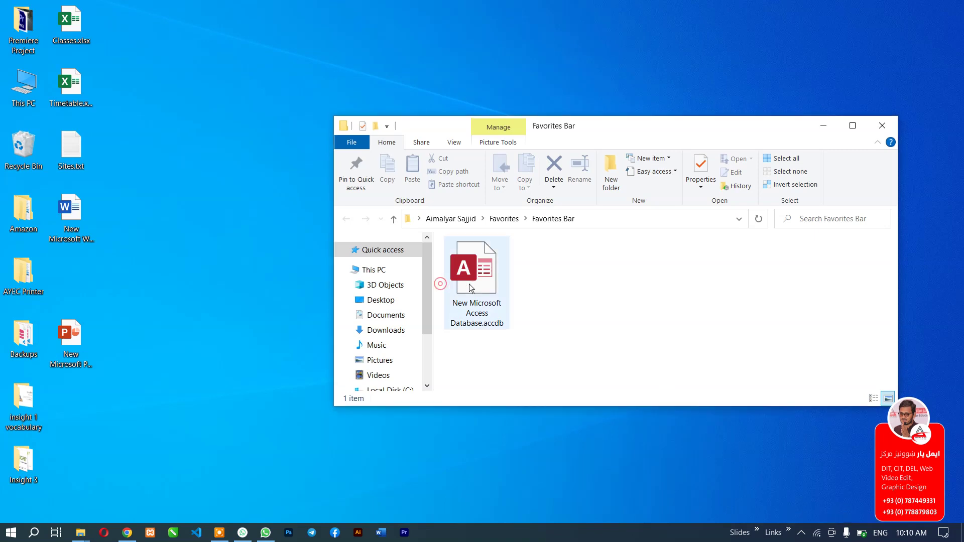
- Delete New Microsoft Access Database.accdb from the Favorites Bar folder and close the folder window
left_click(473, 284)
key("Delete")
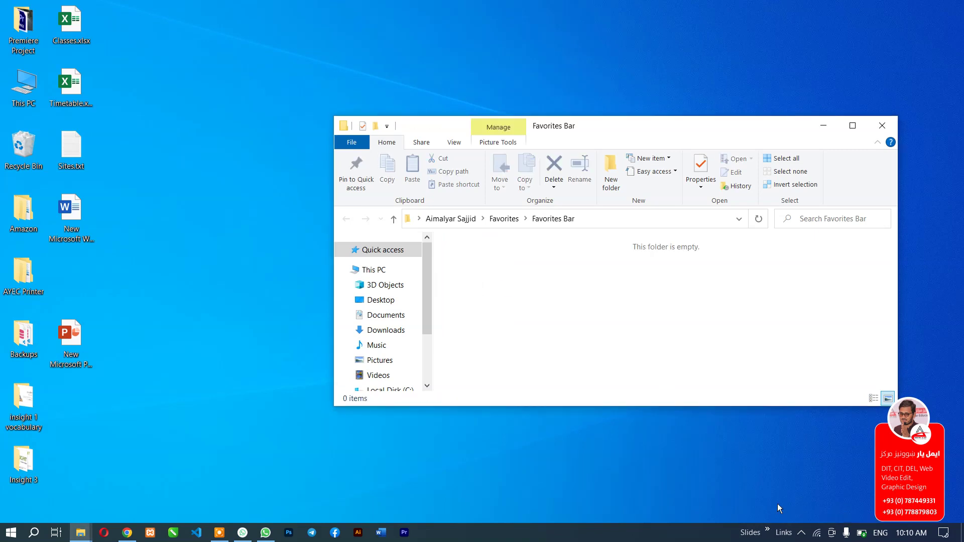
left_click(883, 125)
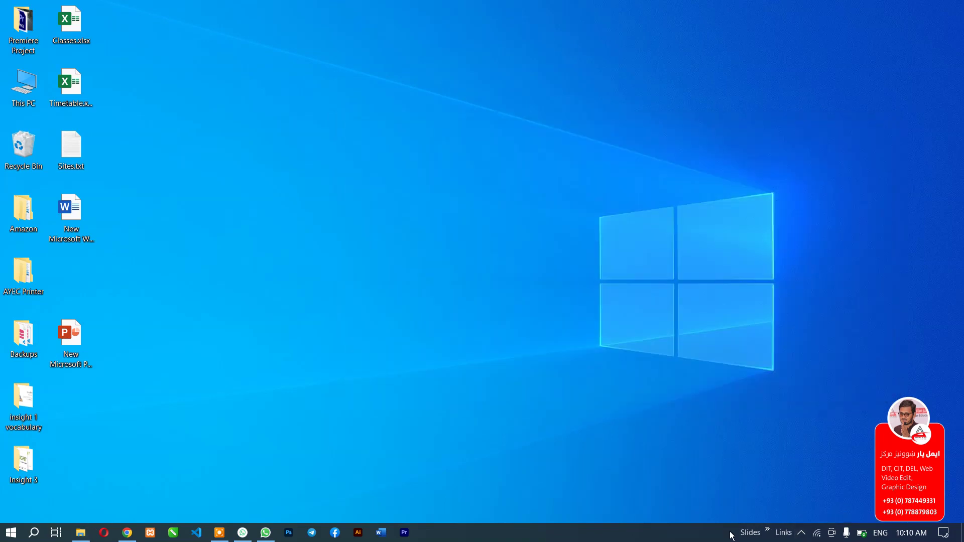
- Remove the Links toolbar from the taskbar
right_click(714, 534)
mouse_move(807, 216)
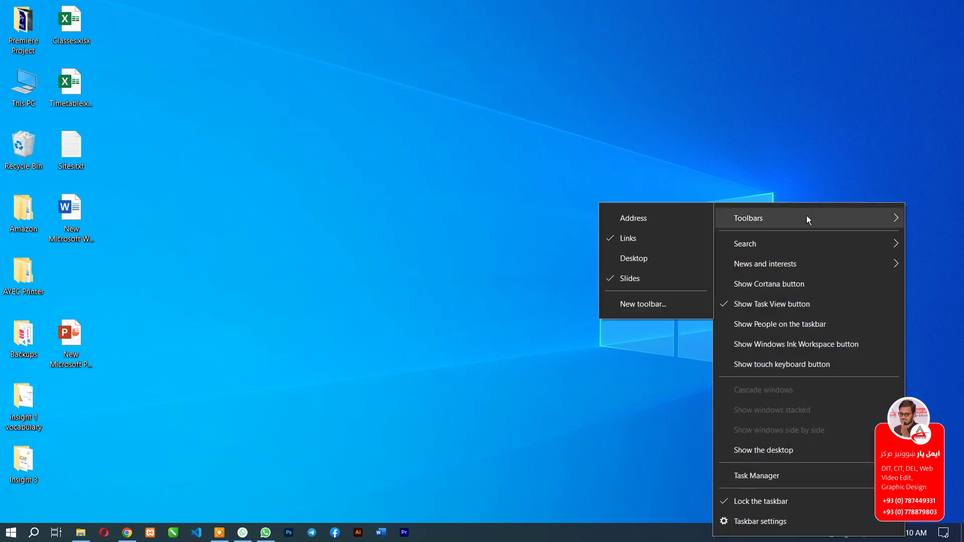
left_click(628, 237)
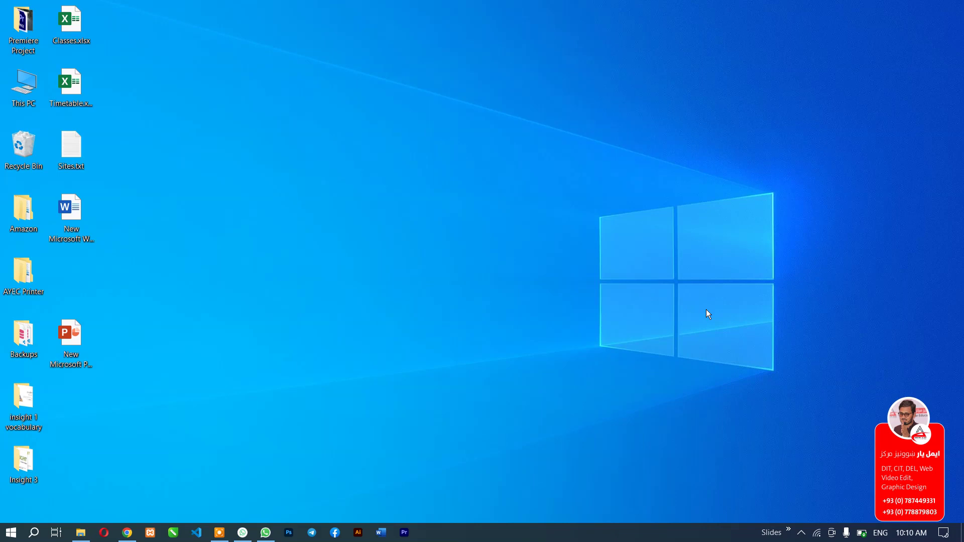
- Show the Desktop toolbar on the taskbar and browse its items down to the contents of the Backups folder
right_click(662, 534)
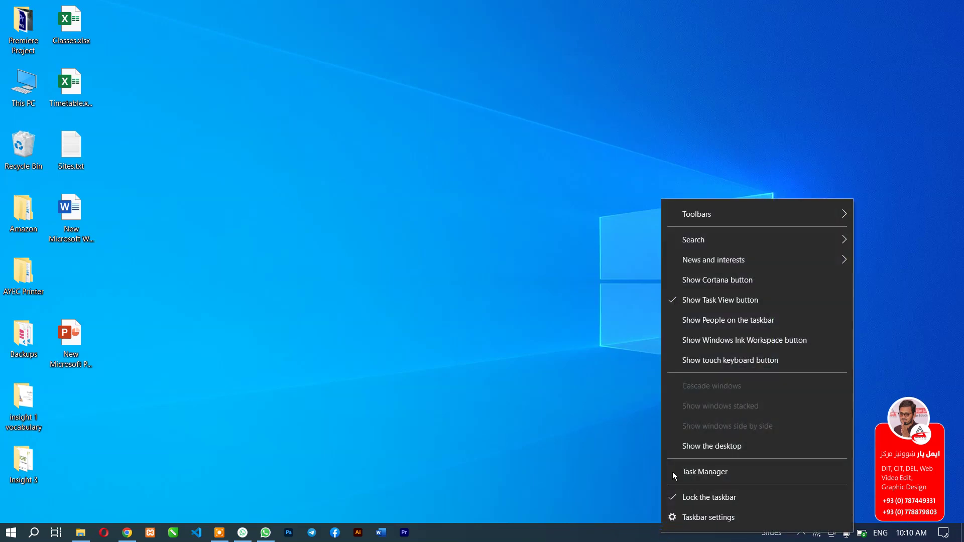
mouse_move(738, 214)
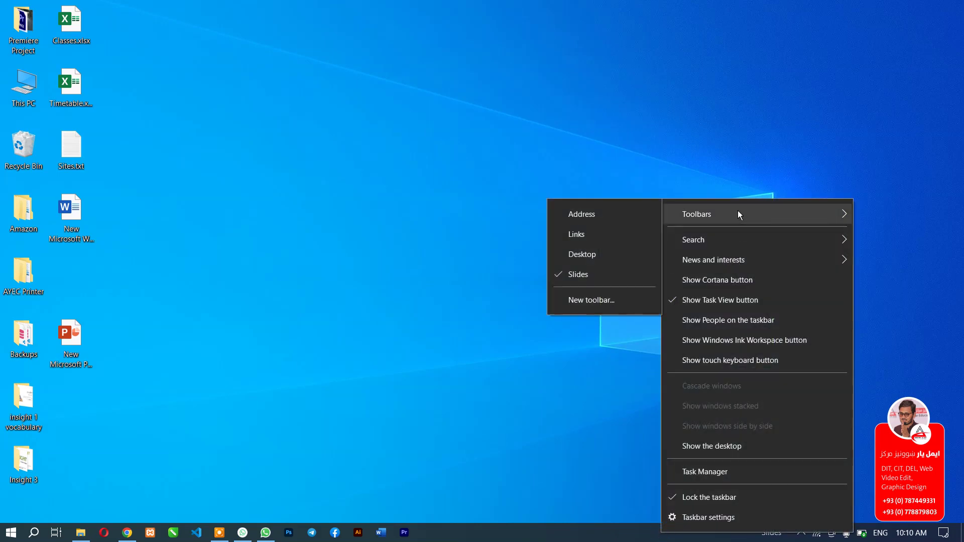
left_click(596, 254)
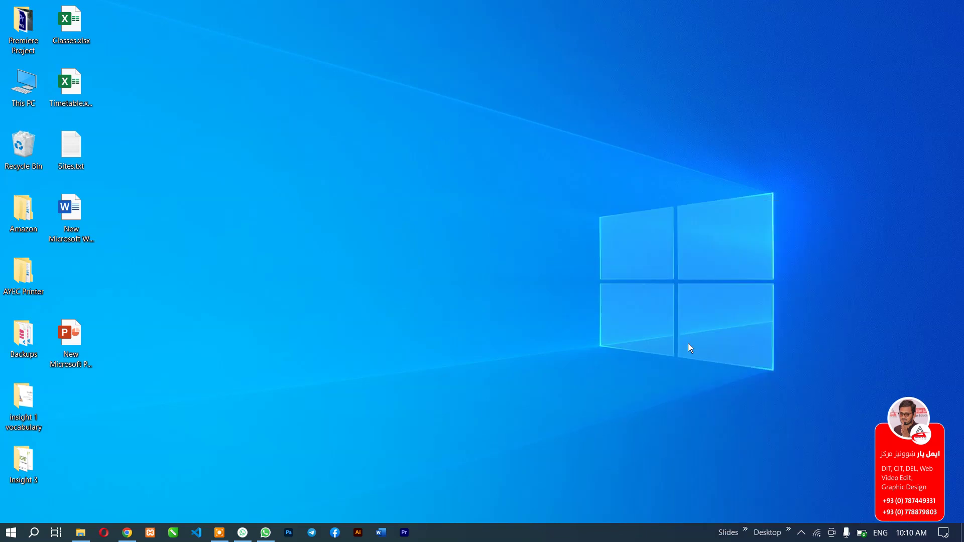
left_click(789, 531)
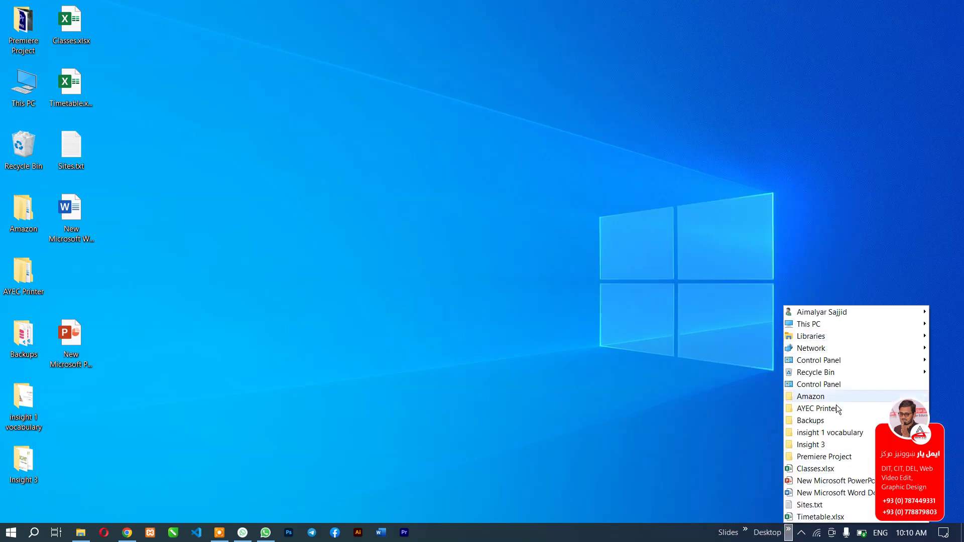
mouse_move(837, 420)
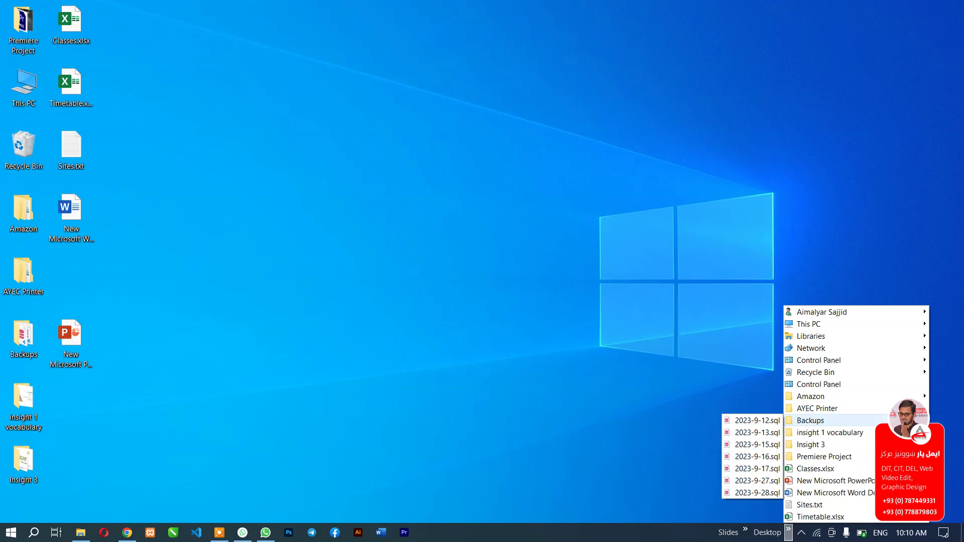
- Remove the Desktop toolbar from the taskbar
right_click(649, 532)
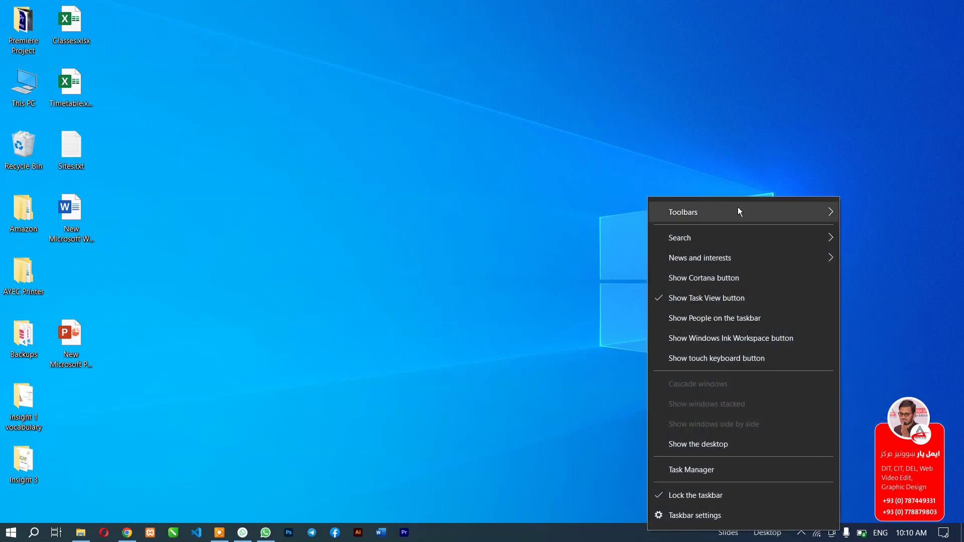
mouse_move(737, 208)
left_click(861, 253)
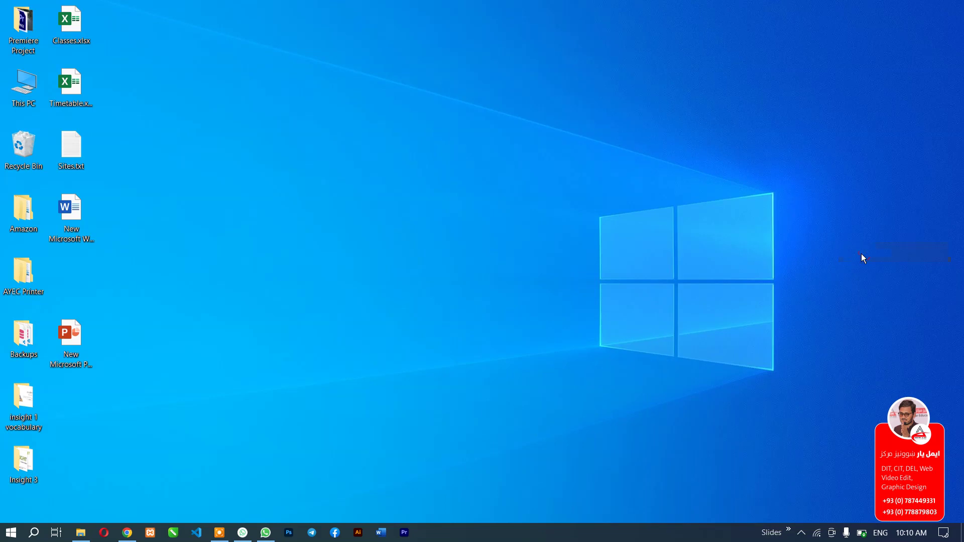
- Add the CSS folder inside Slides as a new taskbar toolbar and list its files
right_click(708, 533)
mouse_move(760, 221)
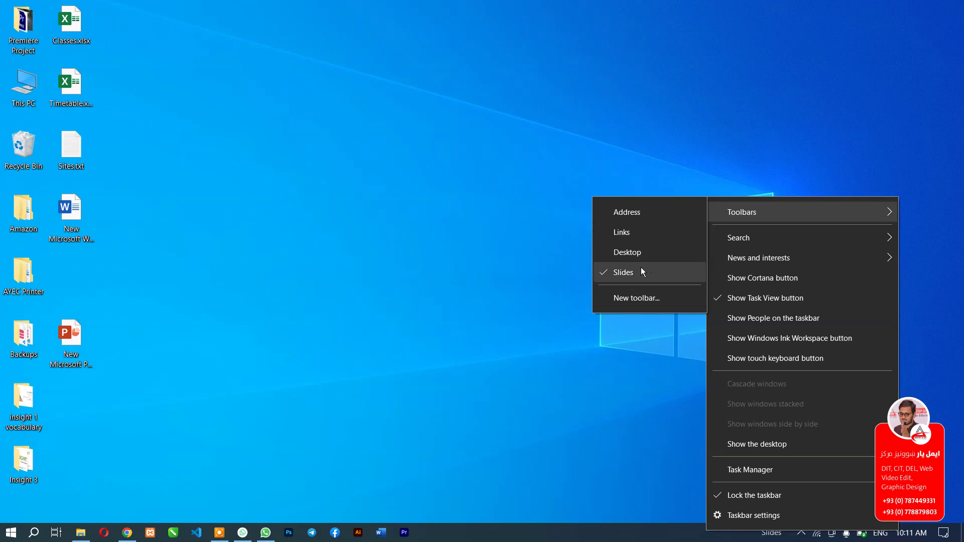
left_click(633, 299)
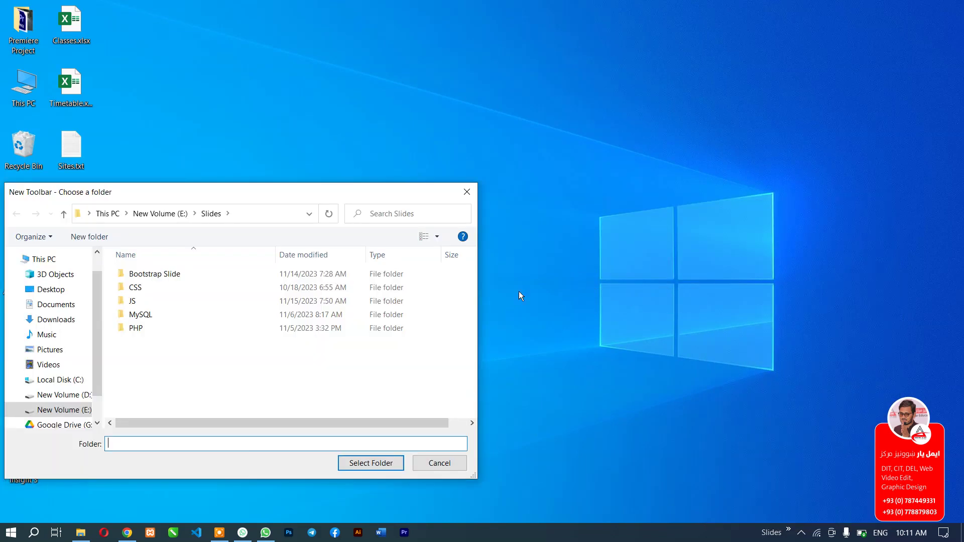
left_click_drag(207, 191, 489, 74)
left_click(435, 169)
left_click(658, 345)
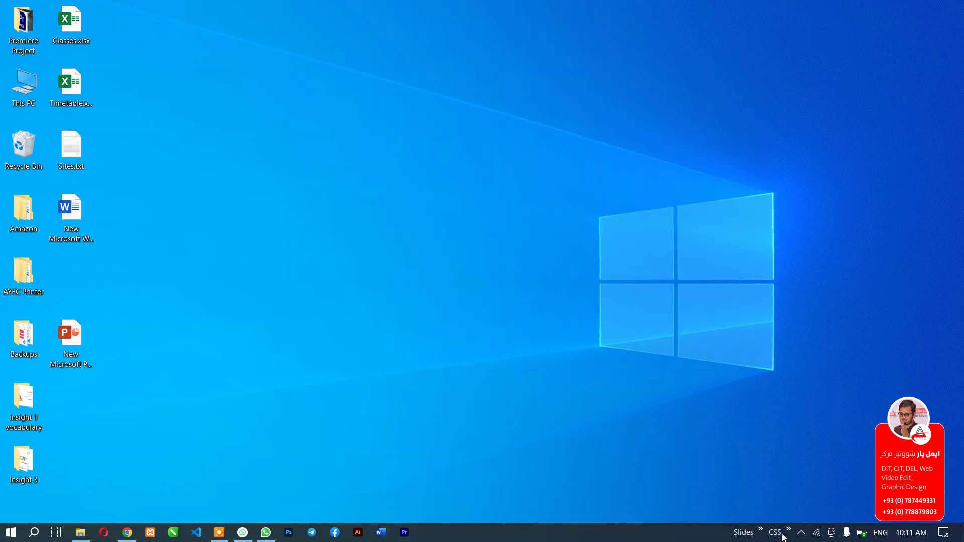
left_click(790, 531)
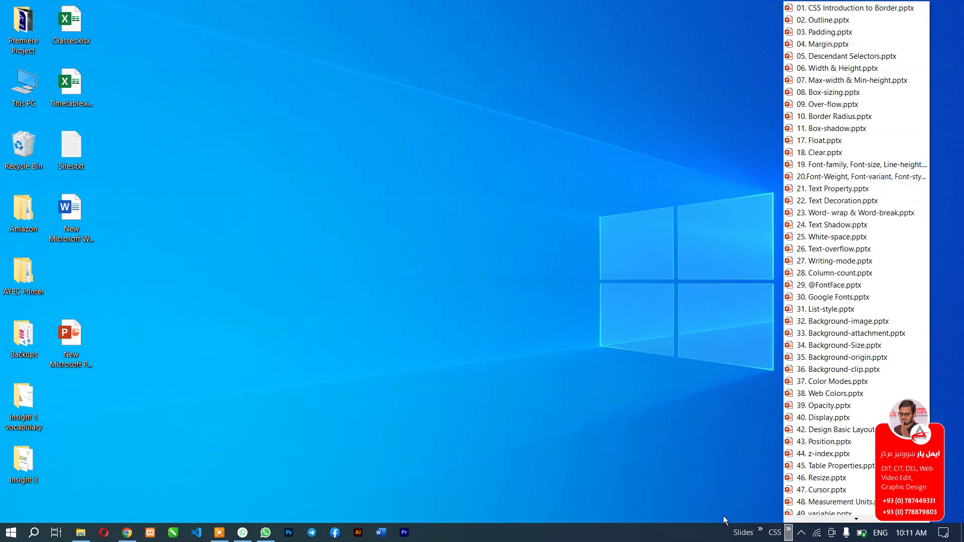
- Remove the CSS toolbar from the taskbar
right_click(679, 539)
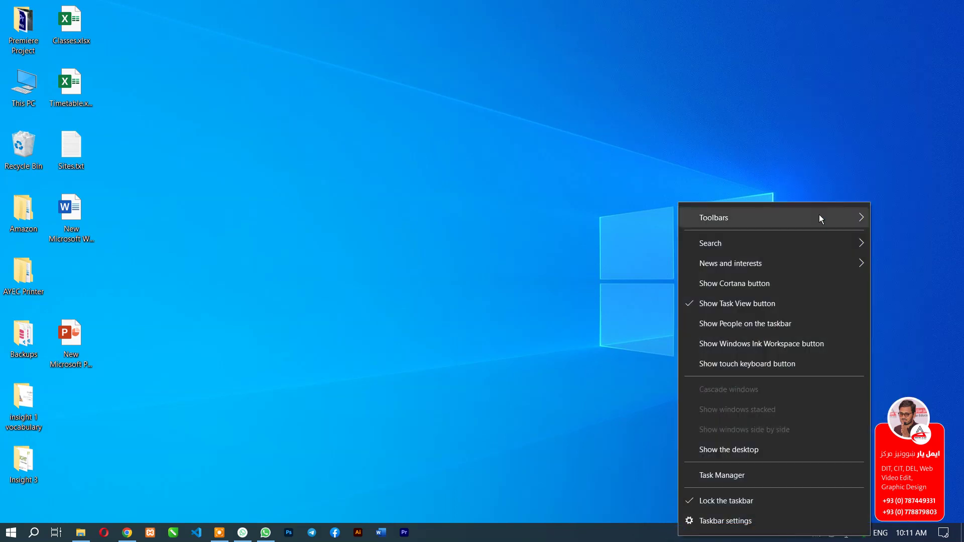
mouse_move(820, 217)
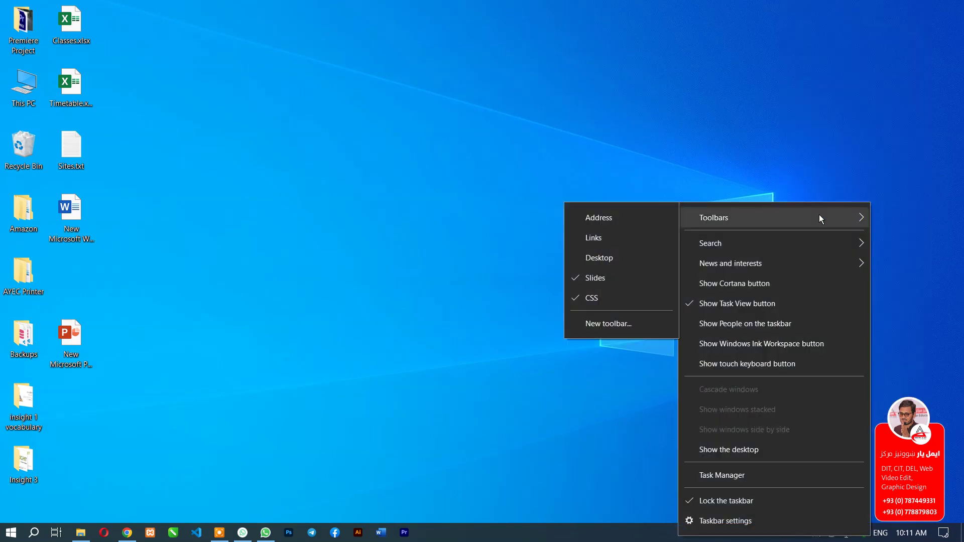
left_click(581, 301)
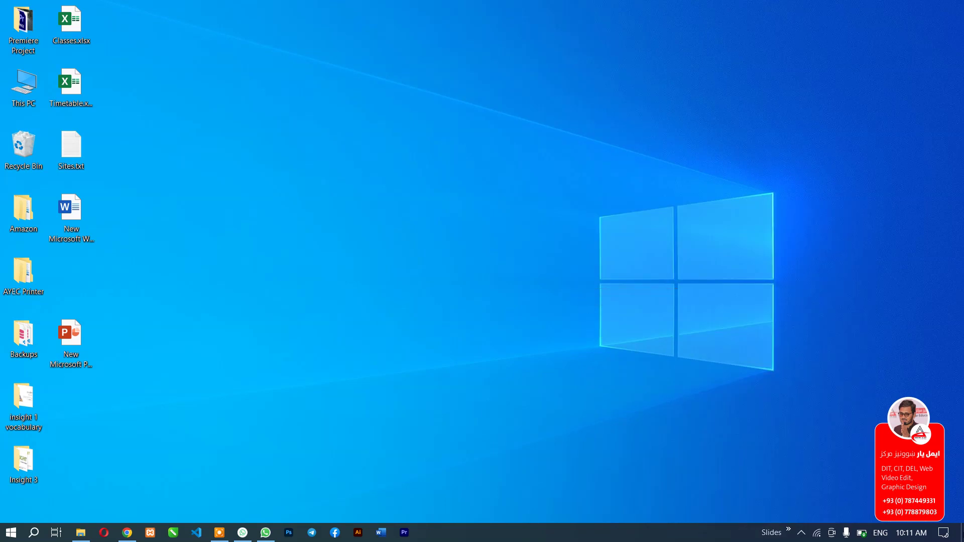
- List the folders held in the Slides toolbar, then close the list
left_click(790, 537)
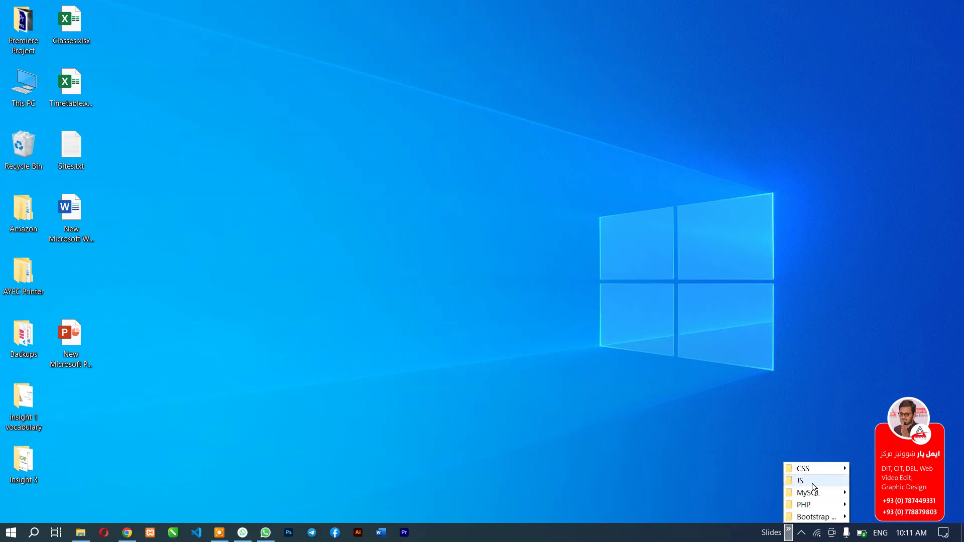
mouse_move(810, 482)
left_click(538, 536)
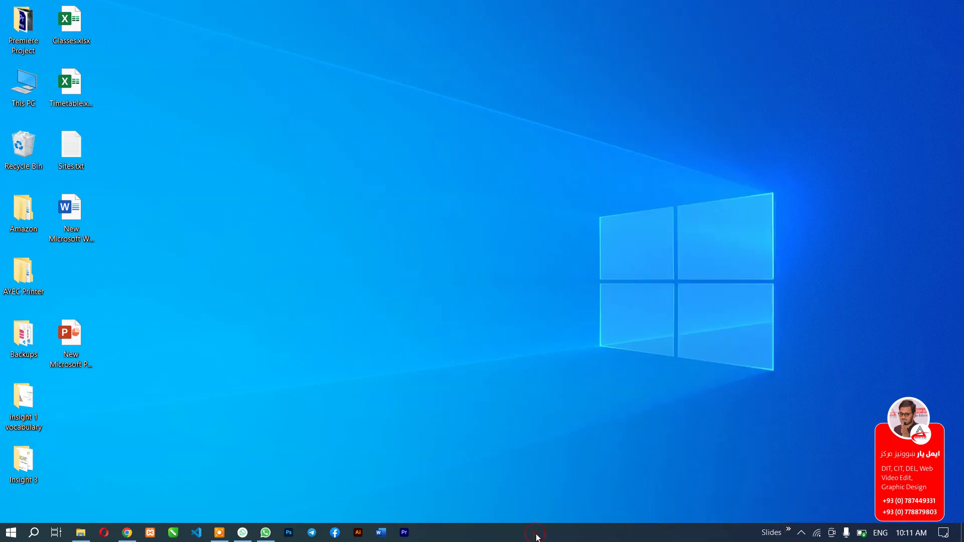
right_click(537, 538)
mouse_move(599, 243)
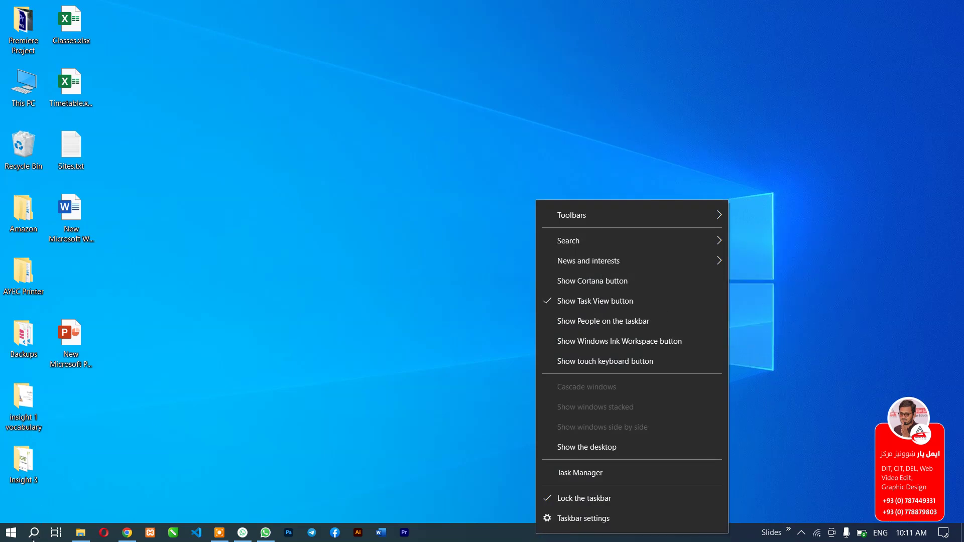
left_click(221, 369)
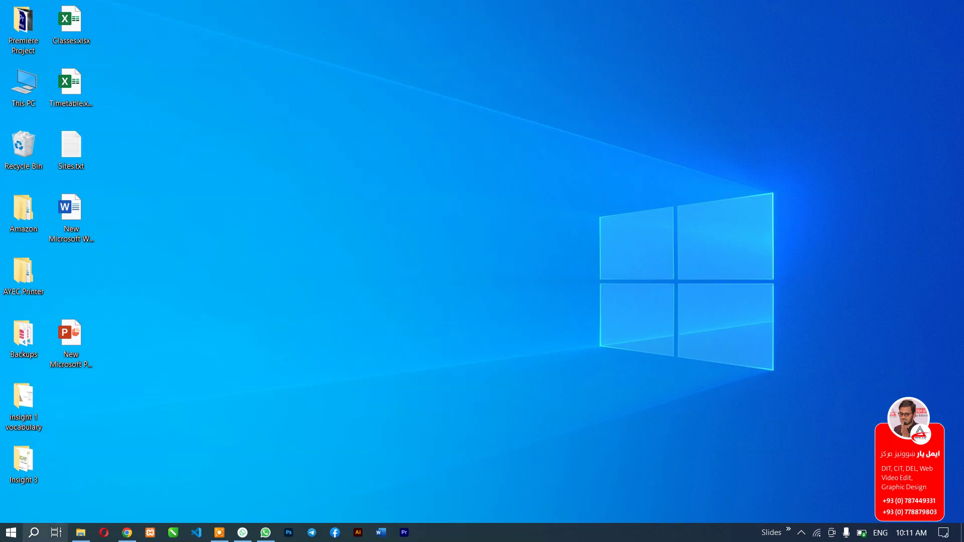
- Search for "adobe" with the taskbar search icon and dismiss the results
left_click(34, 532)
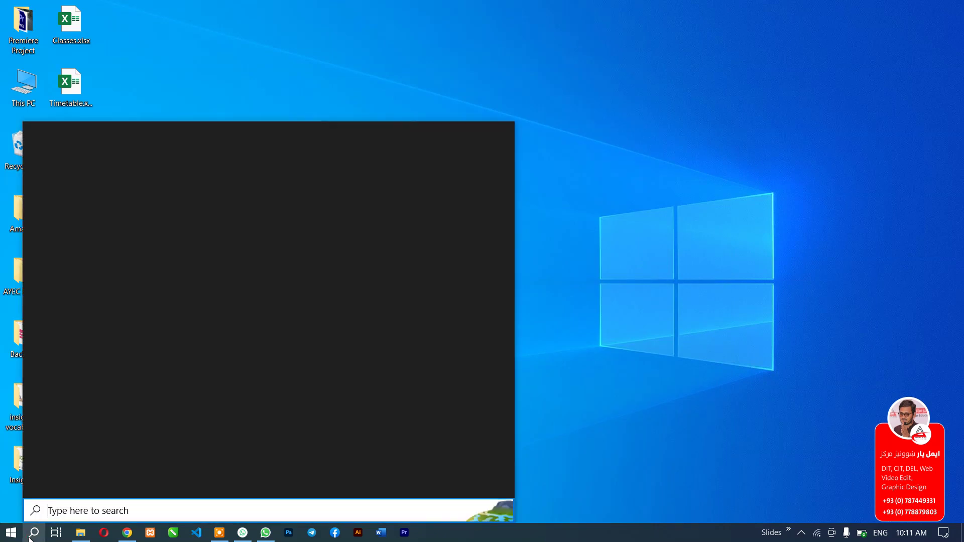
type("adobe")
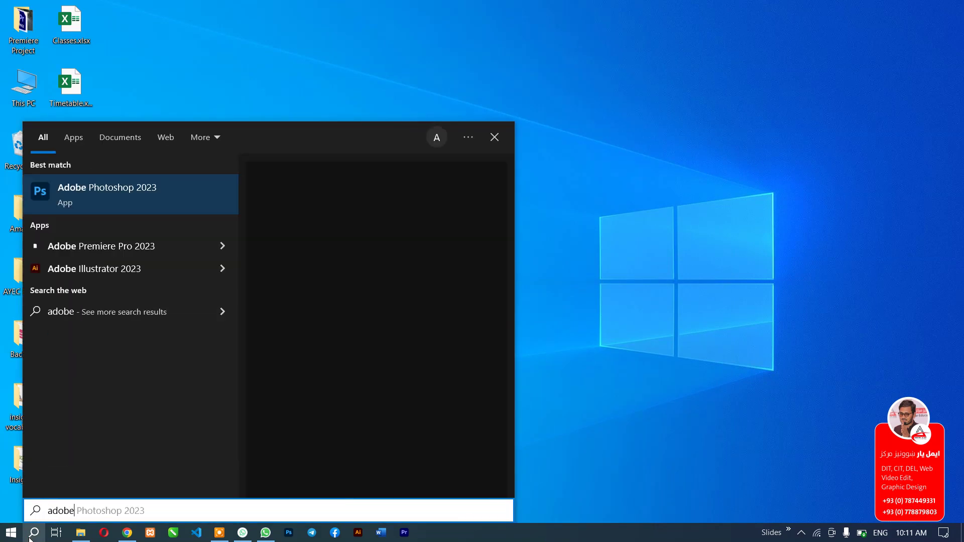
left_click(664, 232)
- Set the taskbar search to Hidden
right_click(696, 540)
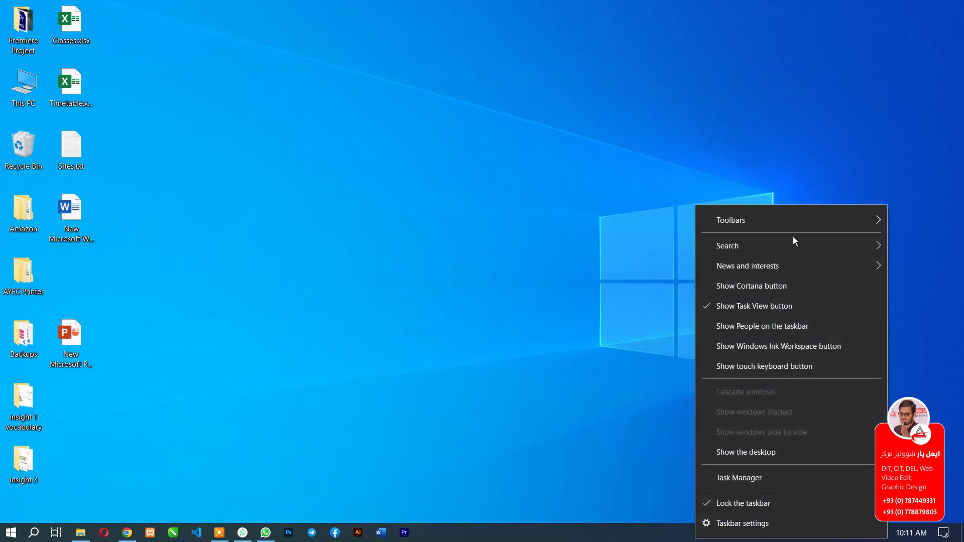
mouse_move(784, 249)
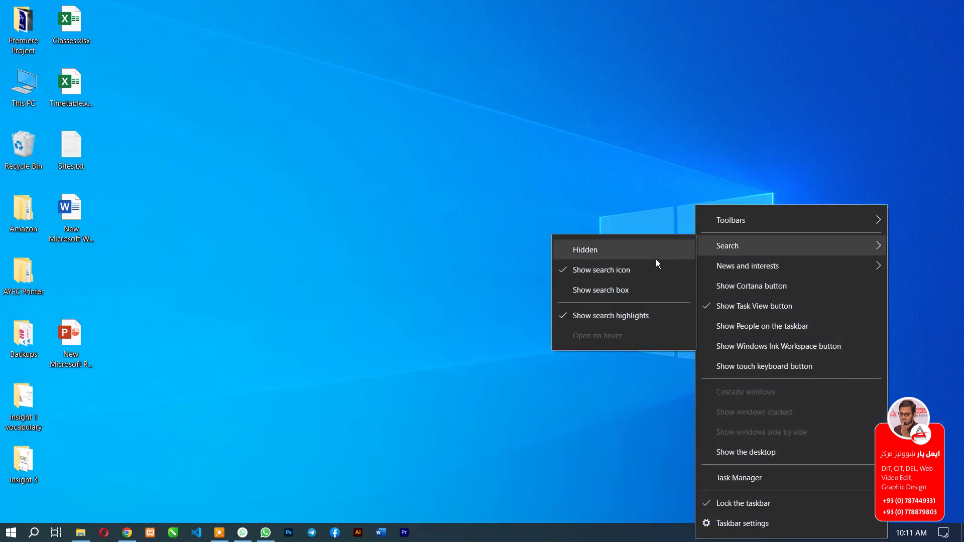
left_click(584, 256)
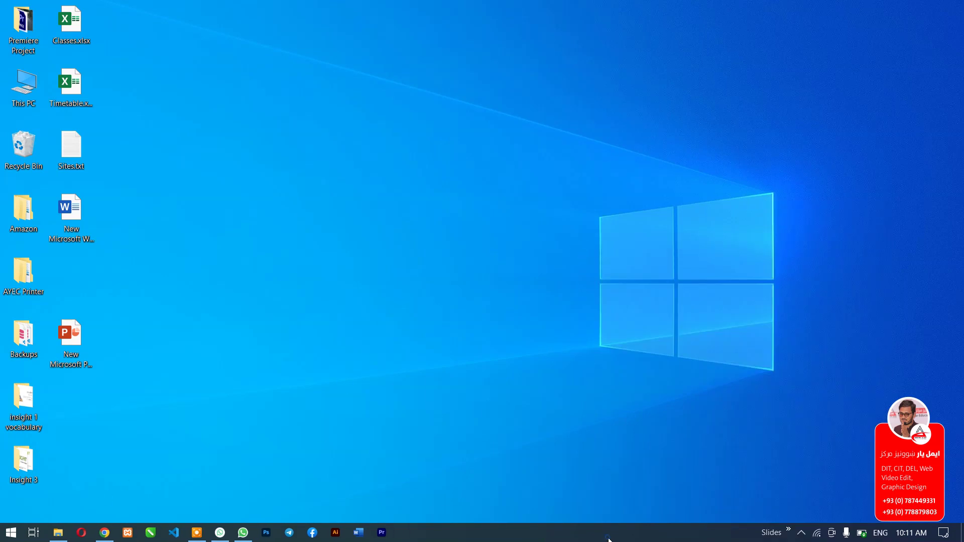
- Set the taskbar search to show only the search icon
right_click(609, 540)
mouse_move(713, 245)
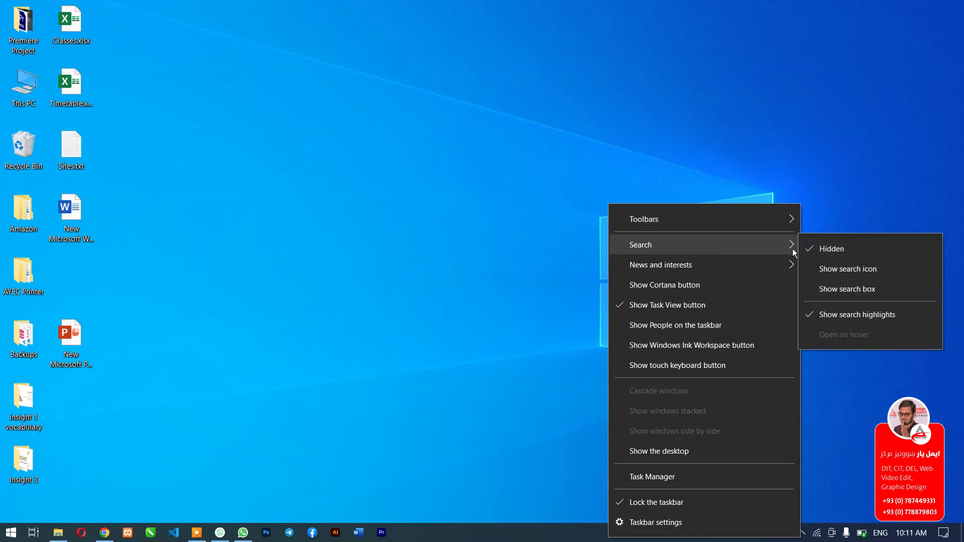
left_click(843, 272)
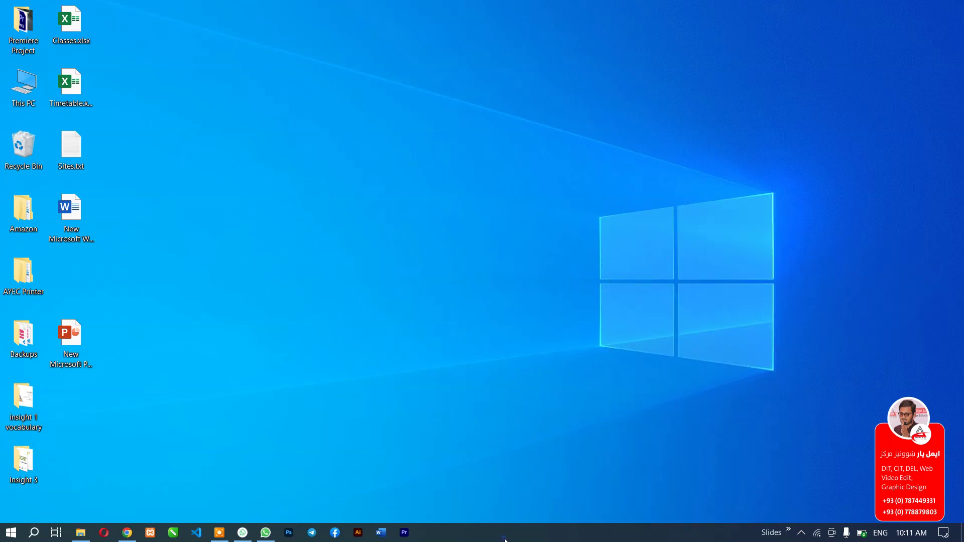
- Set the taskbar search to show the full search box
right_click(505, 540)
mouse_move(643, 246)
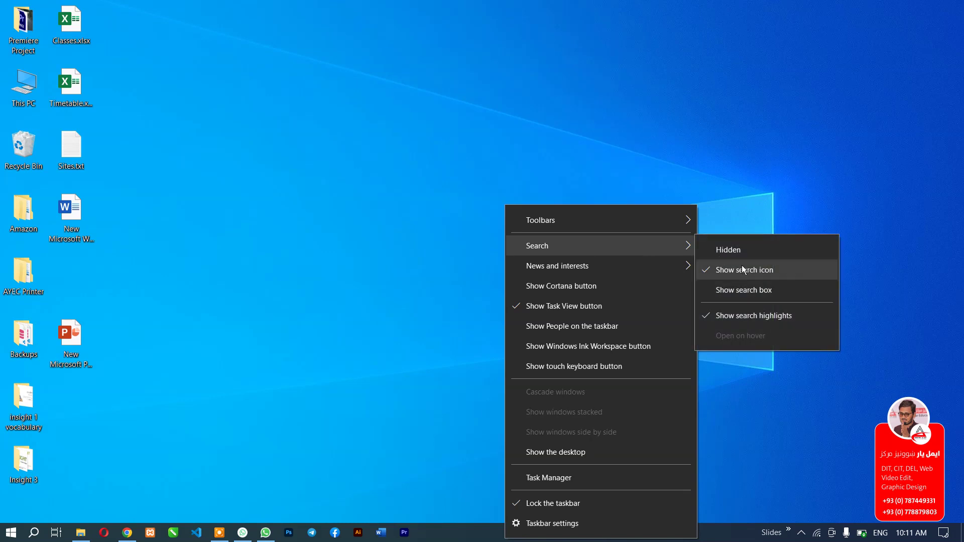
left_click(763, 292)
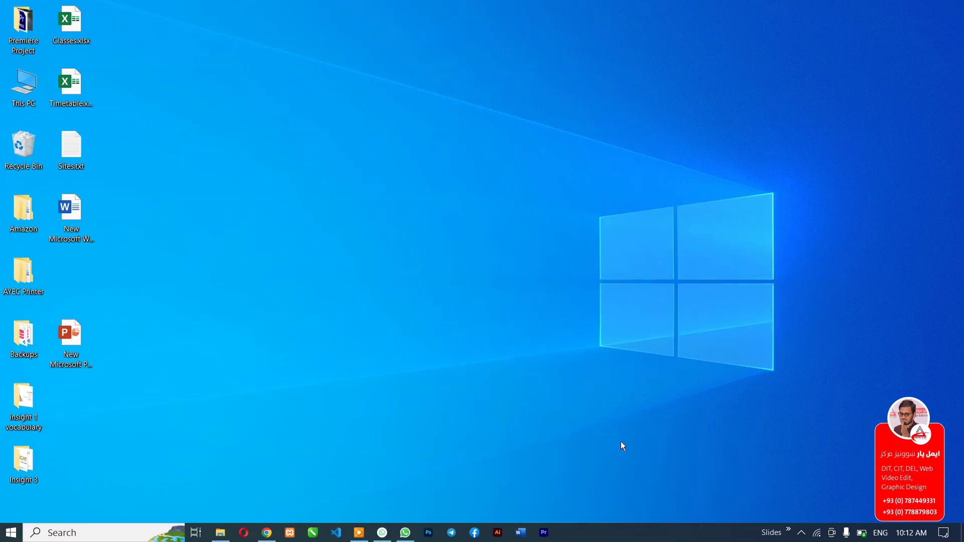
- Switch the taskbar search from the search box to Hidden
right_click(662, 535)
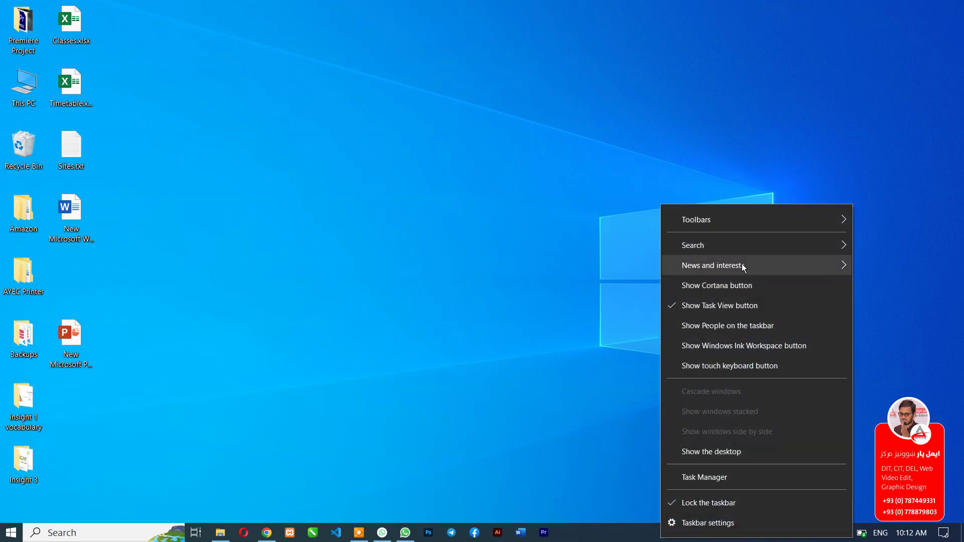
mouse_move(747, 251)
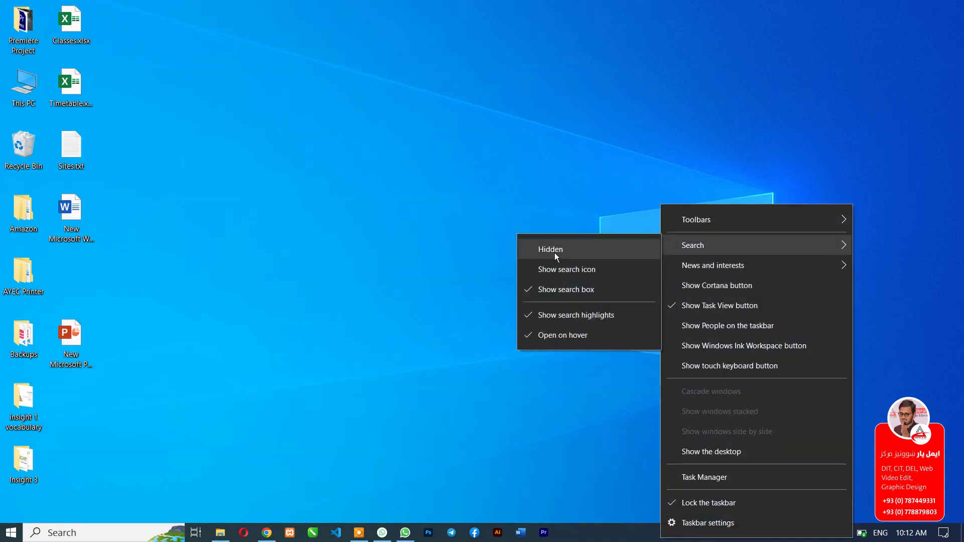
left_click(555, 252)
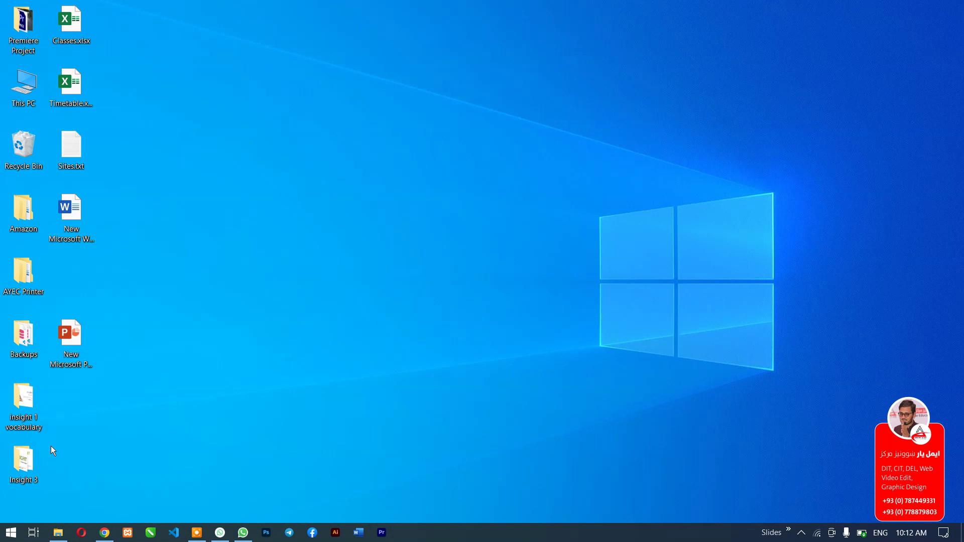
- Search for "adob" from Start while the taskbar search is hidden, and dismiss the results
left_click(11, 534)
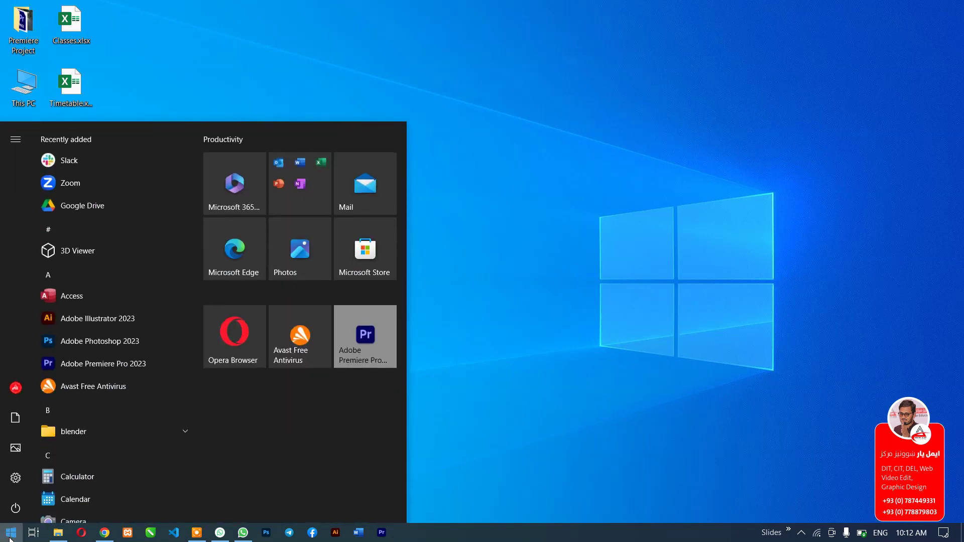
type("adob")
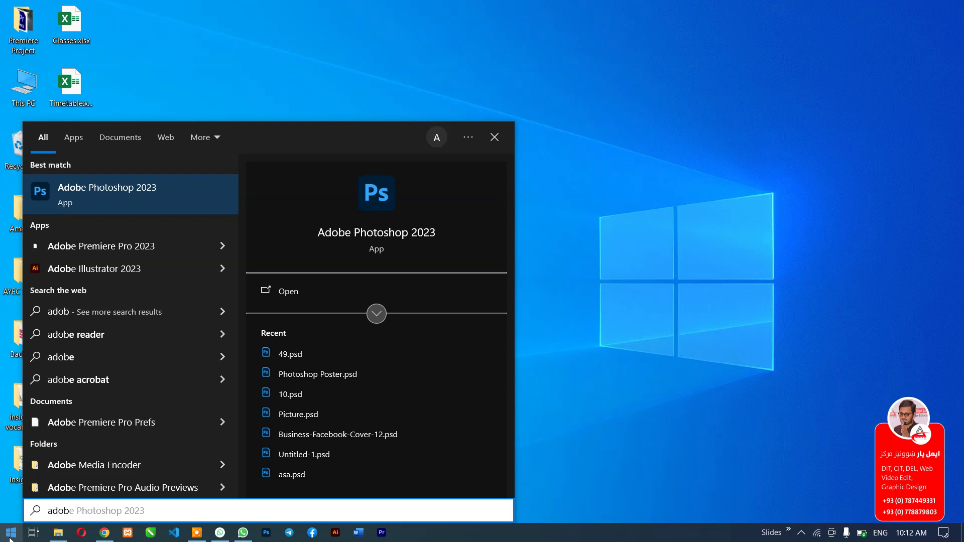
left_click(586, 422)
- Set News and interests on the taskbar to Show icon only
right_click(621, 536)
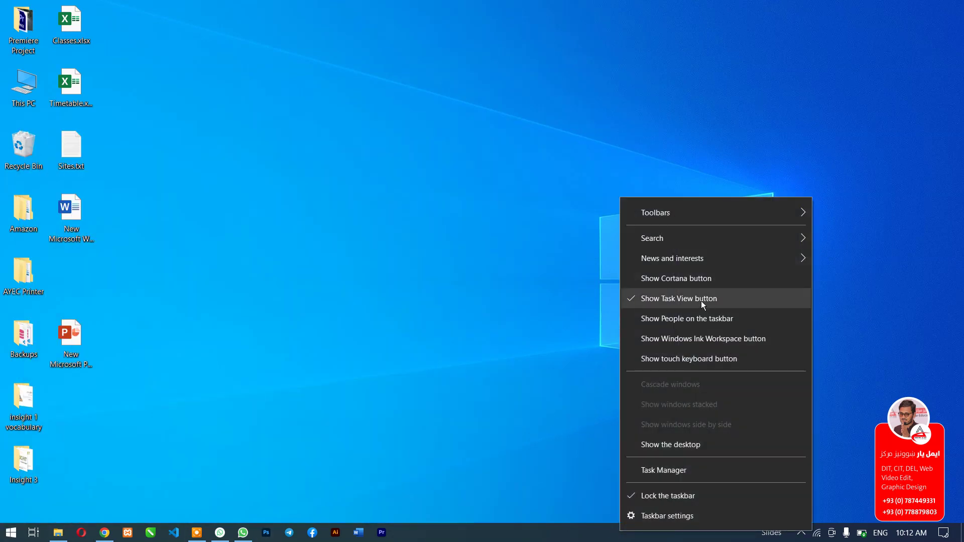
mouse_move(669, 263)
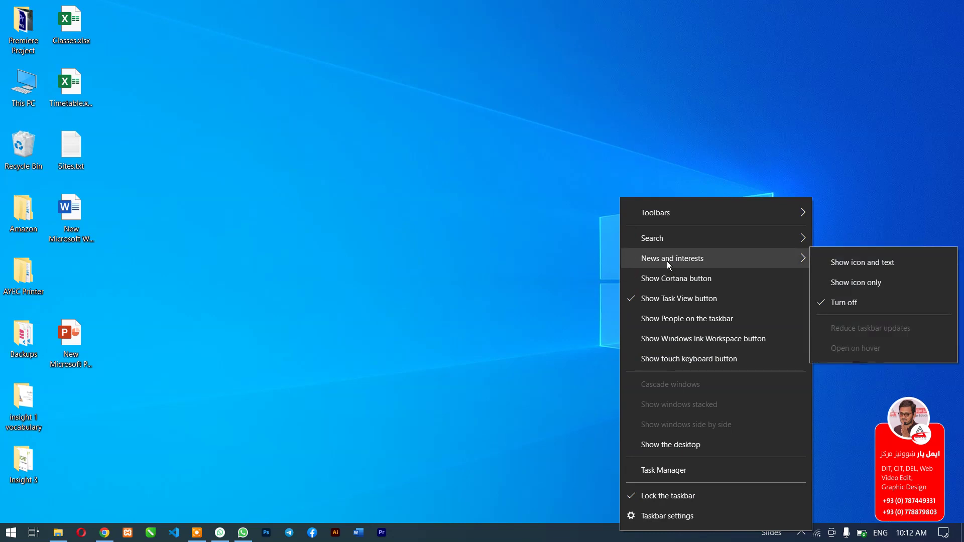
left_click(862, 286)
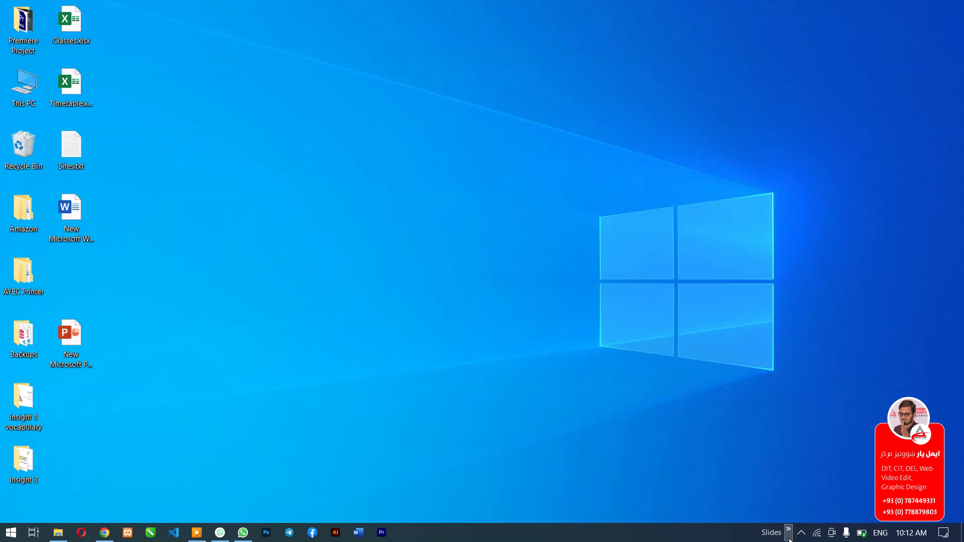
- Set News and interests on the taskbar to Show icon and text
right_click(708, 531)
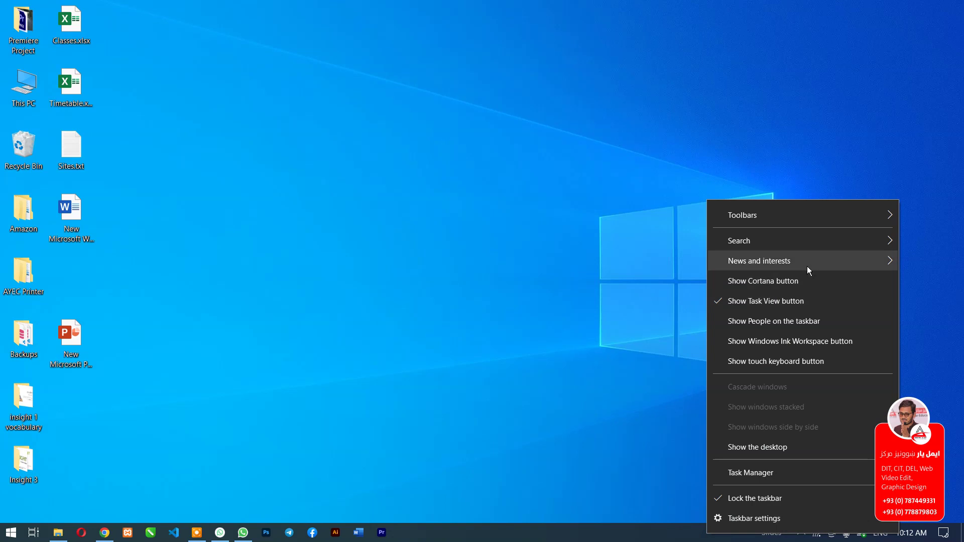
mouse_move(807, 266)
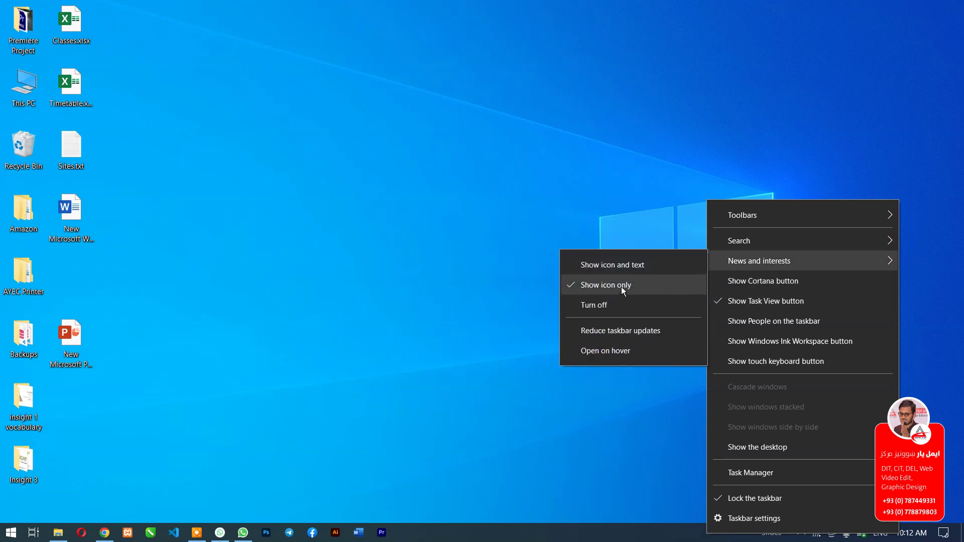
left_click(617, 271)
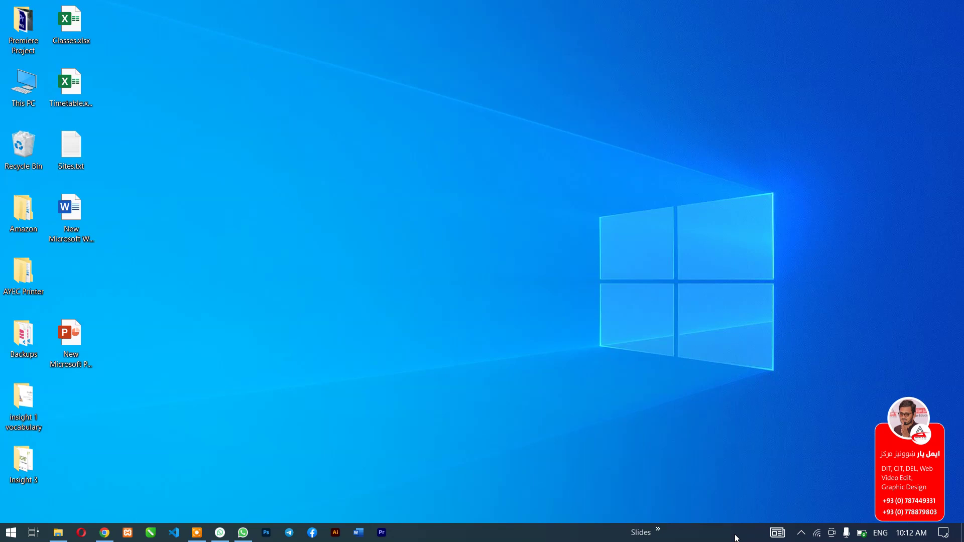
- Open the News and interests feed and try to reload it
left_click(777, 535)
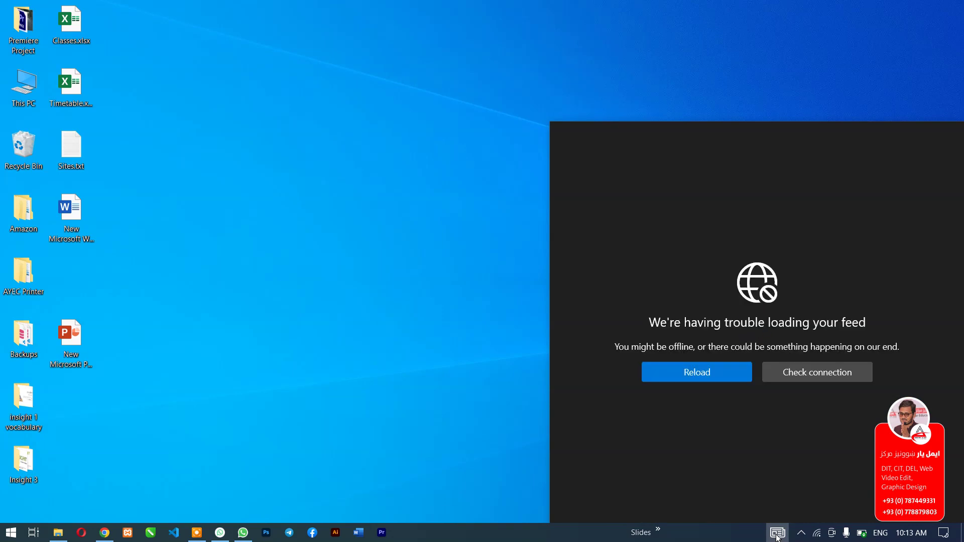
left_click(716, 378)
left_click(719, 371)
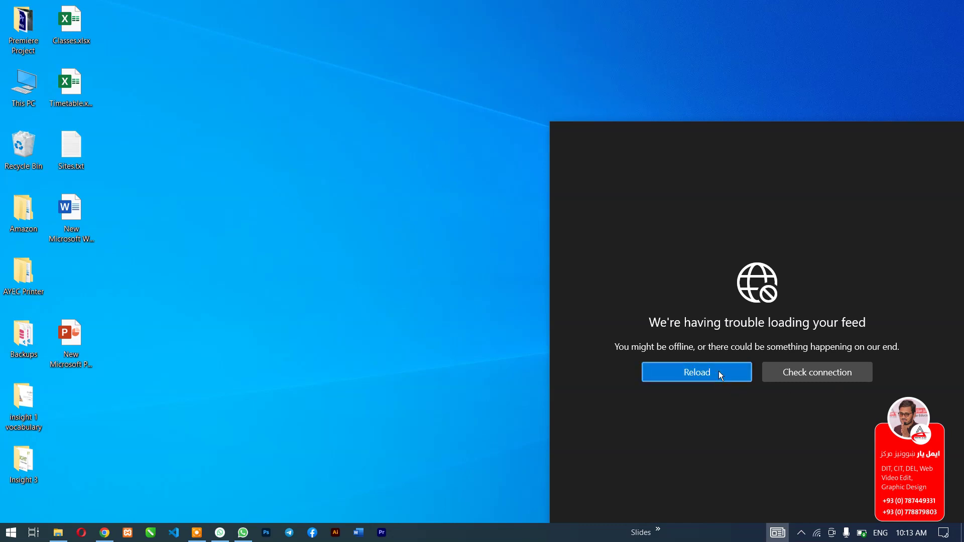
left_click(719, 371)
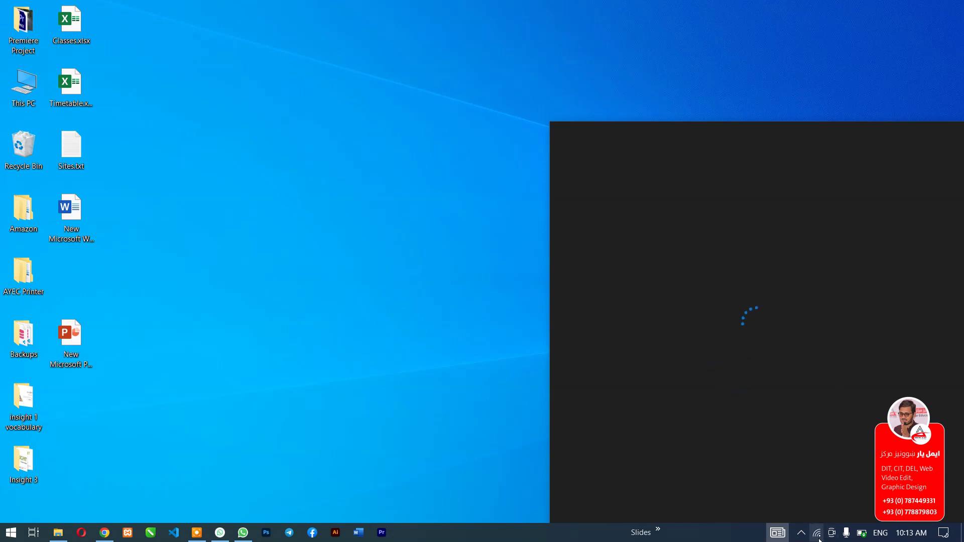
- Open the network connections and turn Wi-Fi off
mouse_move(818, 536)
left_click(818, 539)
left_click(817, 534)
left_click(755, 489)
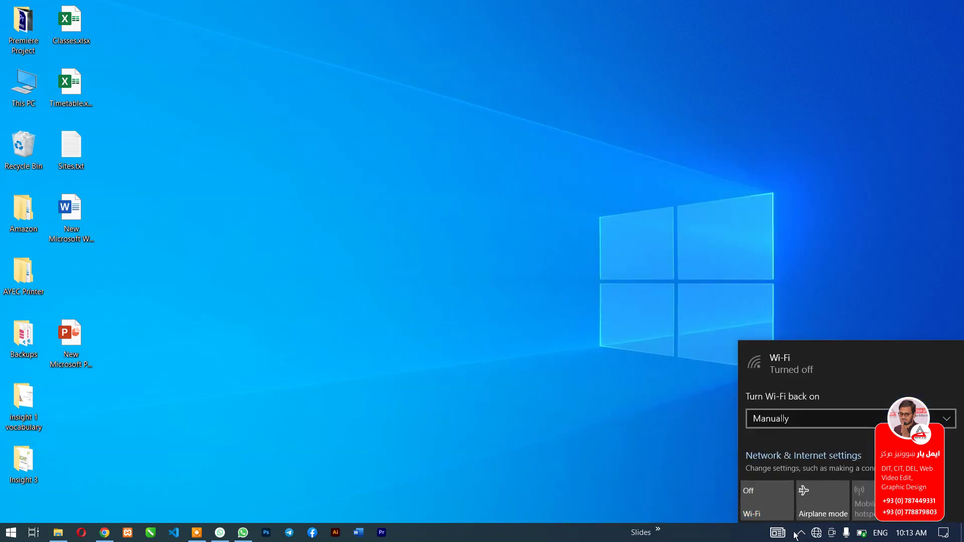
- Turn Wi-Fi back on and connect to the AYEC network
left_click(758, 499)
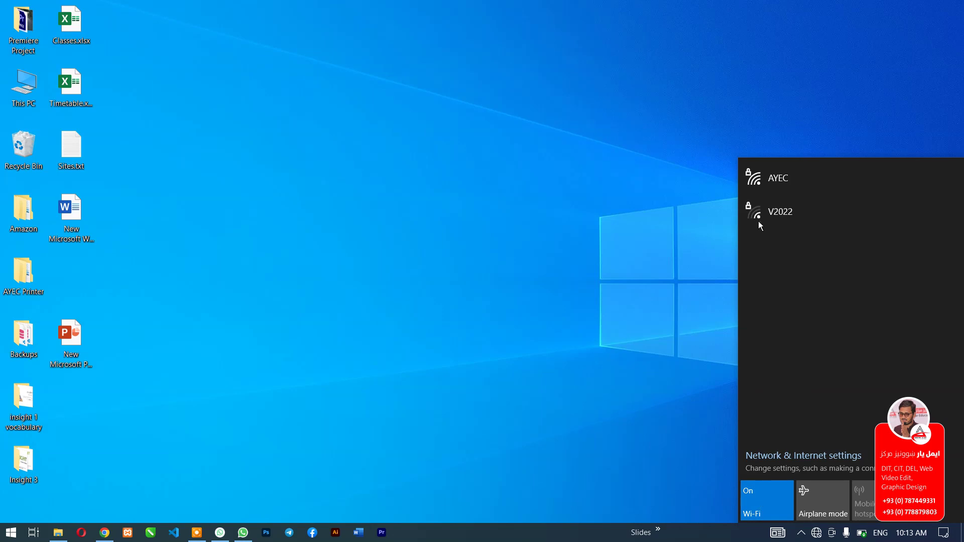
left_click(803, 177)
left_click(934, 241)
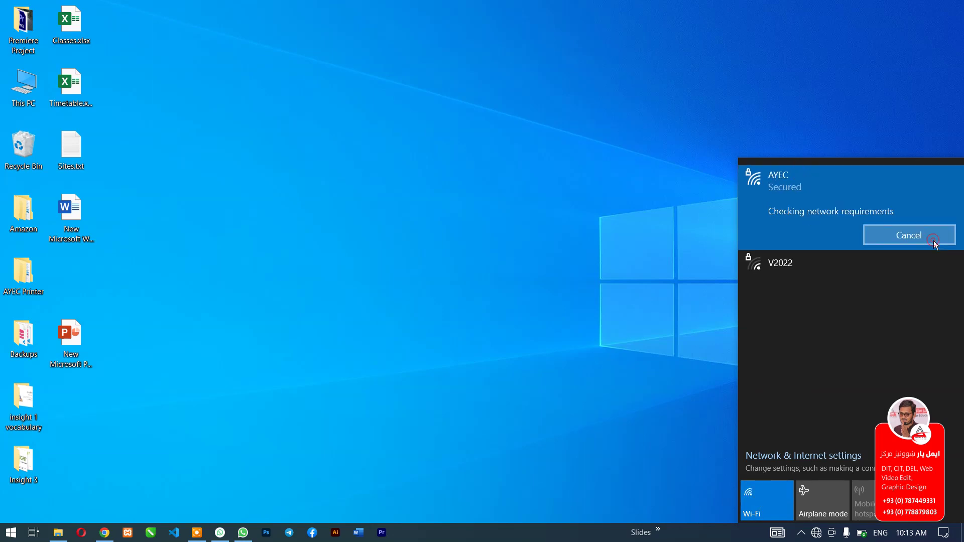
left_click(717, 497)
- Try to reload the News and interests feed and check the AYEC network's connection status
mouse_move(782, 540)
left_click(726, 375)
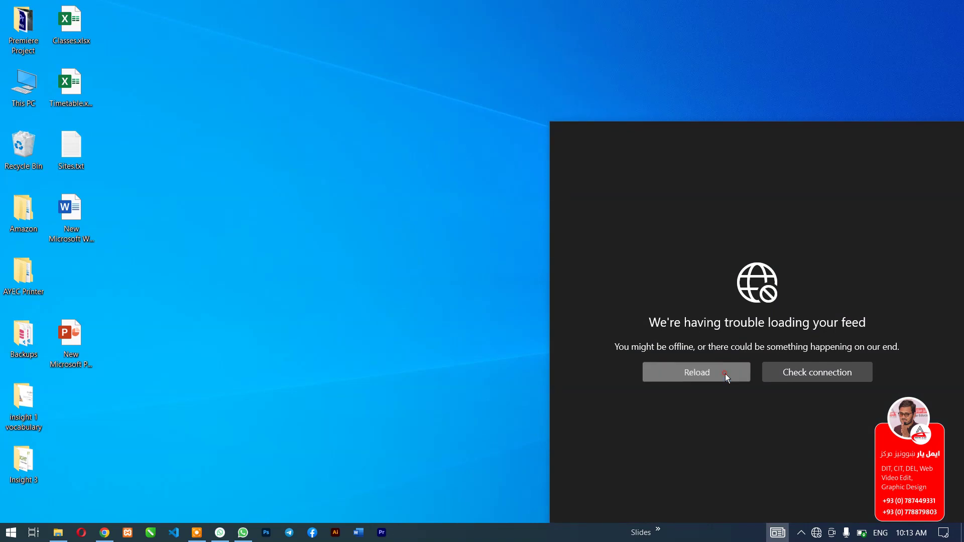
left_click(816, 534)
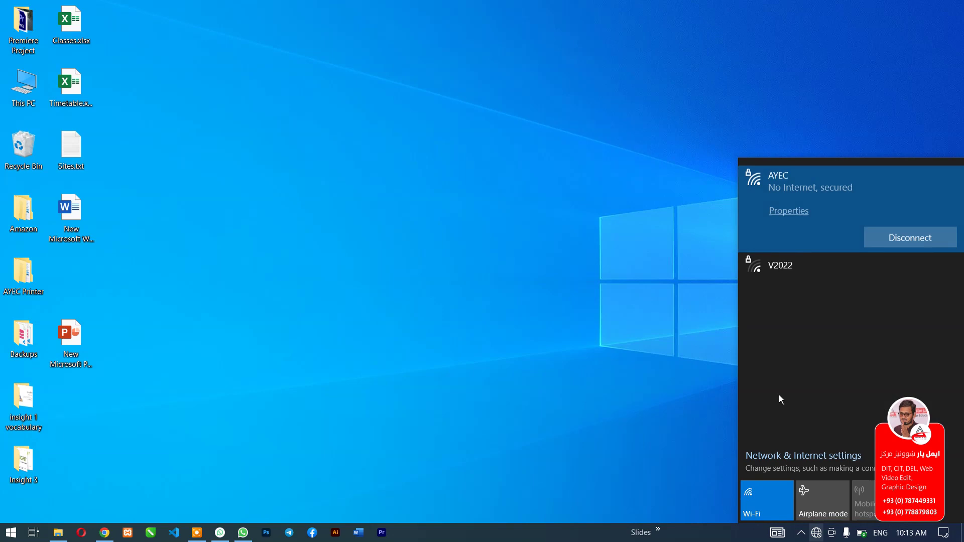
left_click(700, 536)
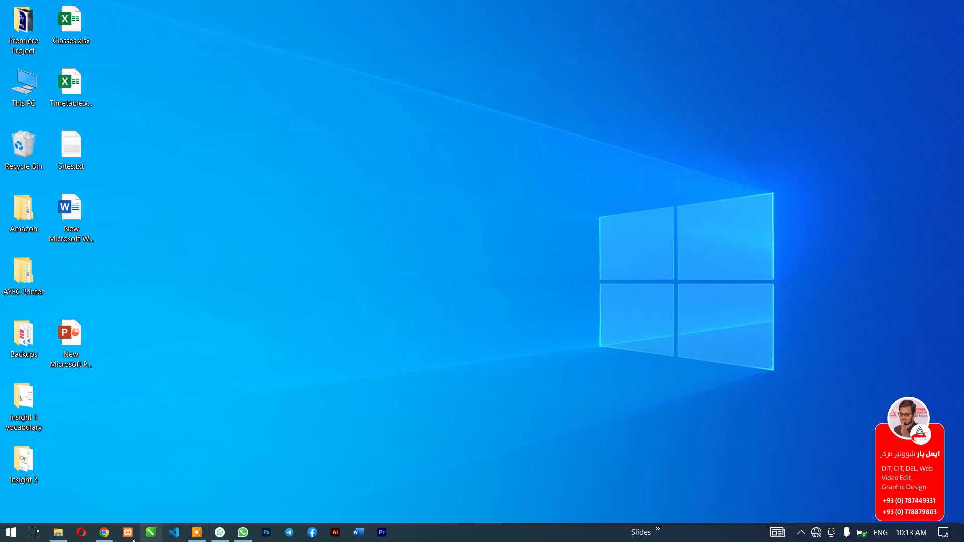
- Switch to Google Chrome and load google.com to test the internet connection
left_click(105, 533)
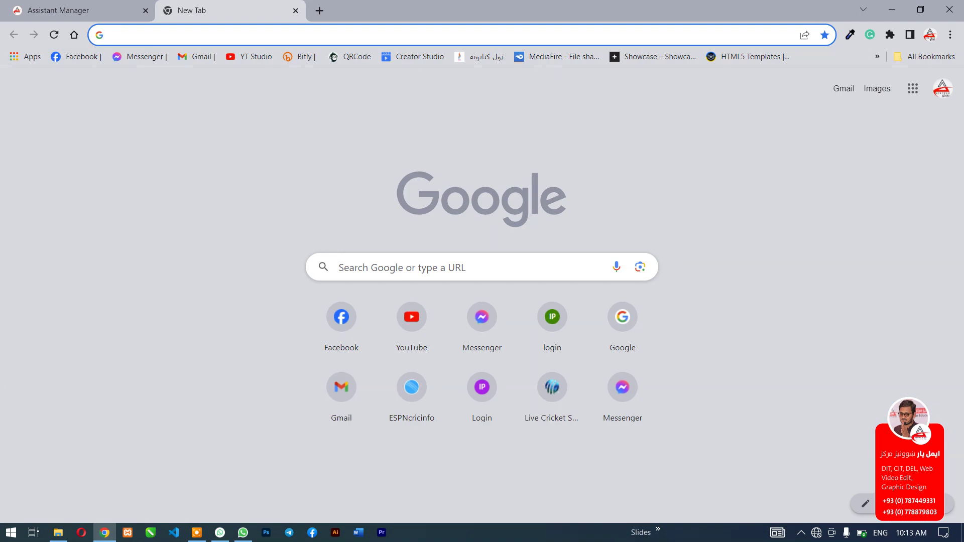
type("google")
key("Return")
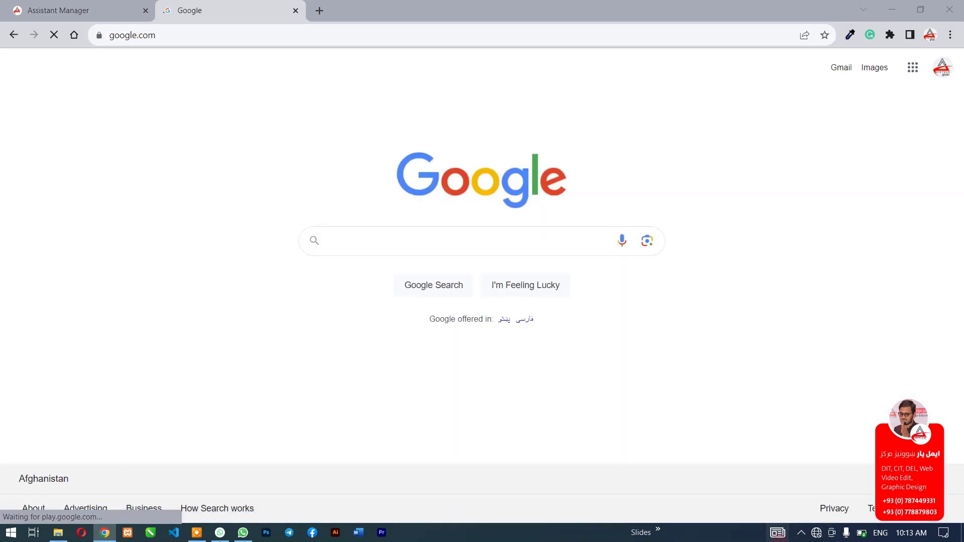
- Check the News and interests feed and the AYEC network's details in the network connections again
mouse_move(777, 532)
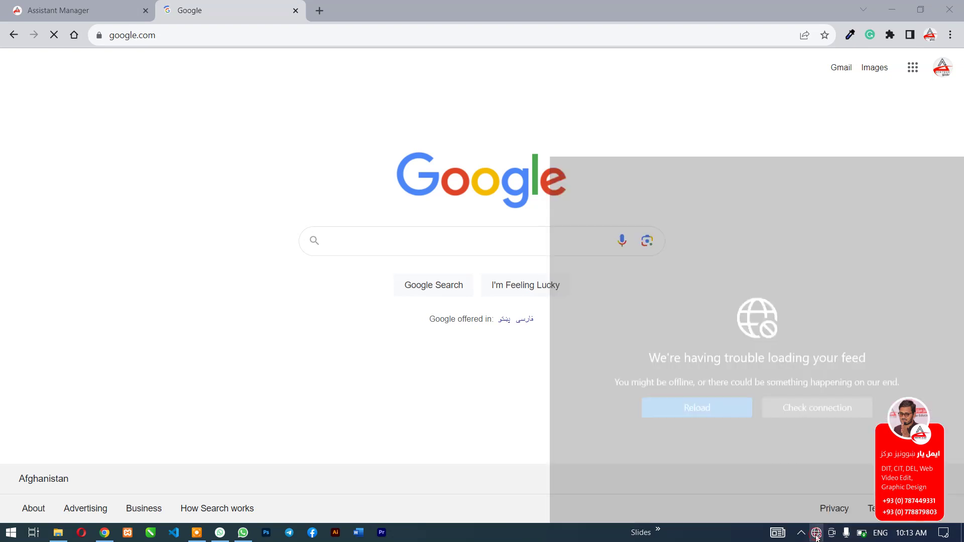
left_click(816, 534)
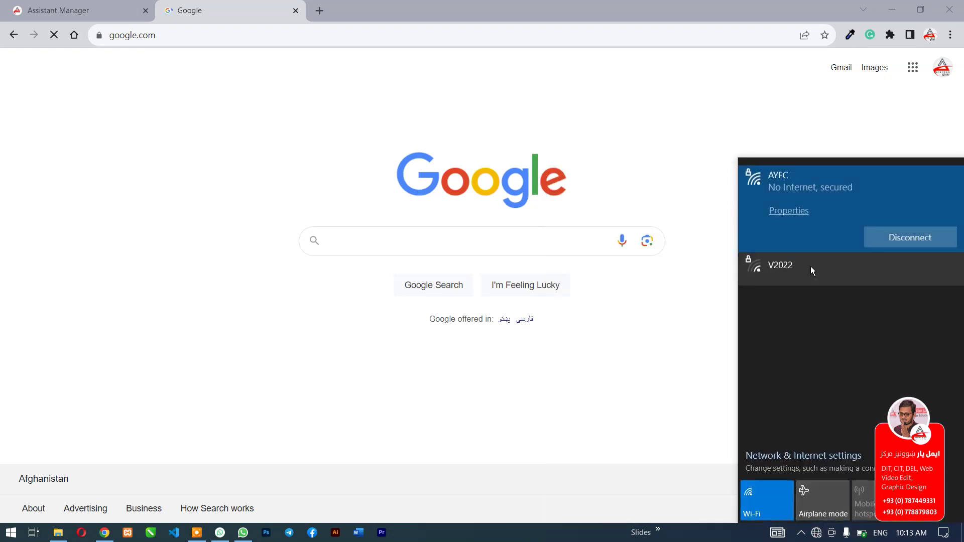
left_click(776, 209)
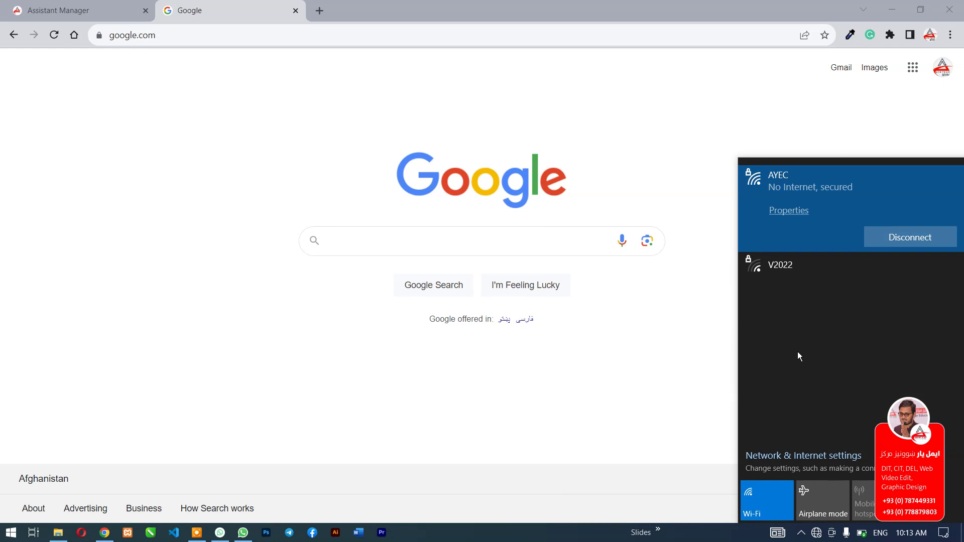
left_click(680, 415)
- Try to reload the News and interests feed once more and minimize Chrome
left_click(780, 534)
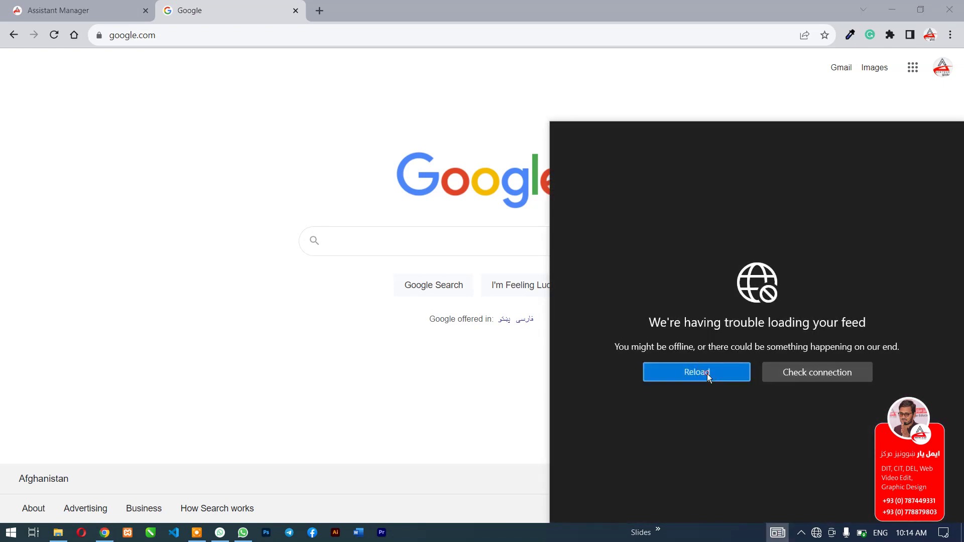
left_click(707, 373)
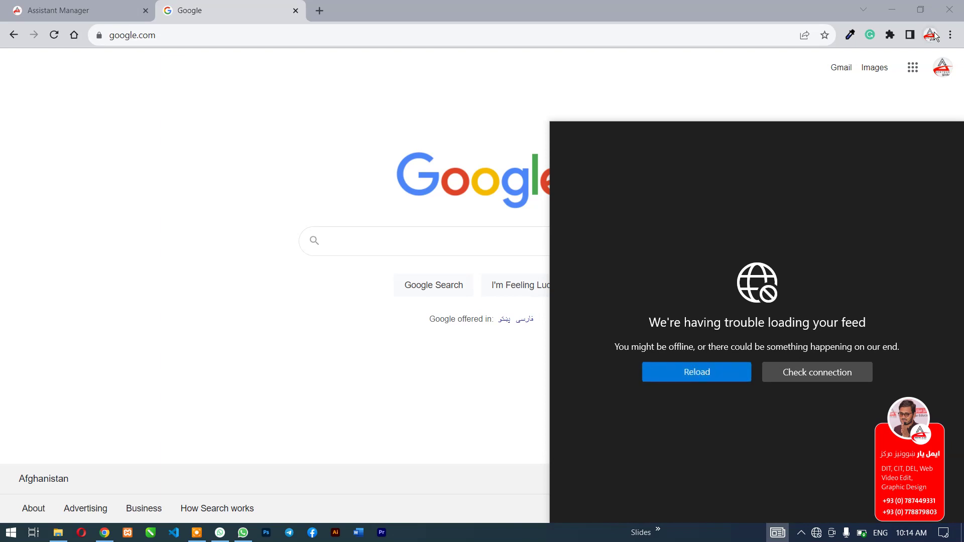
left_click(891, 10)
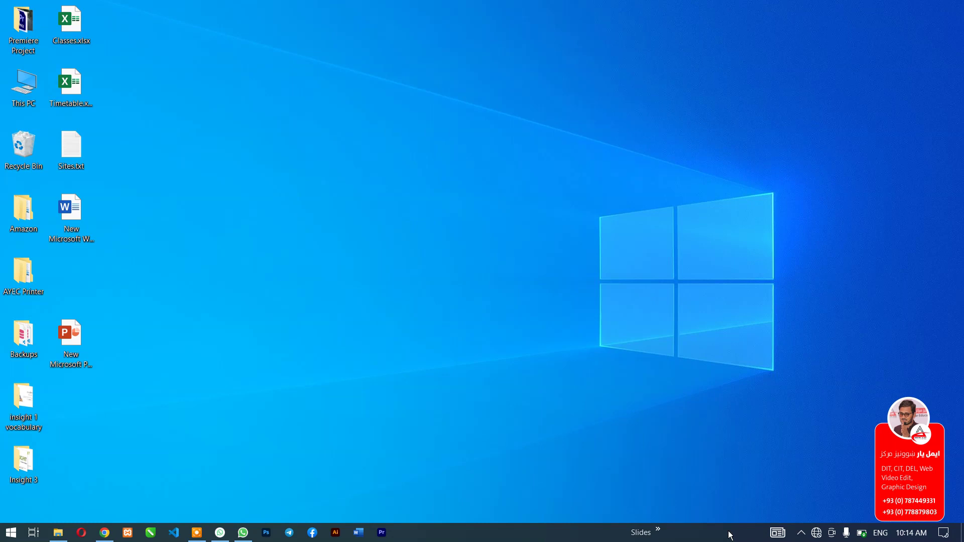
- Enable Reduce taskbar updates for News and interests and check that the option is ticked
right_click(707, 533)
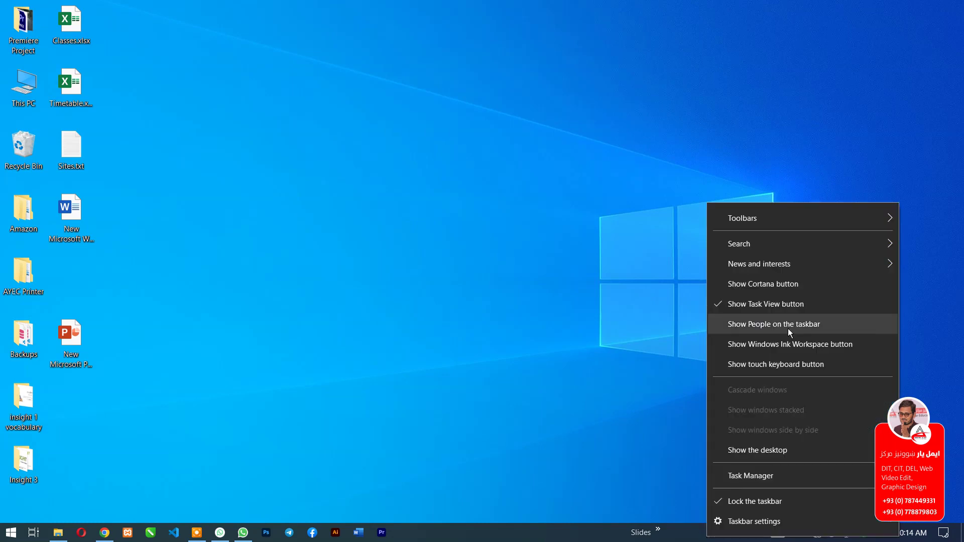
mouse_move(788, 263)
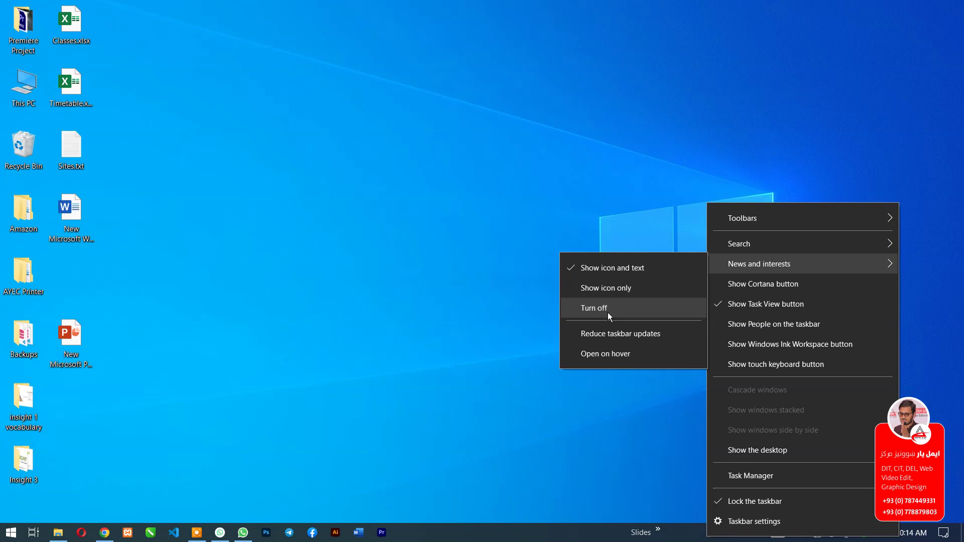
left_click(625, 333)
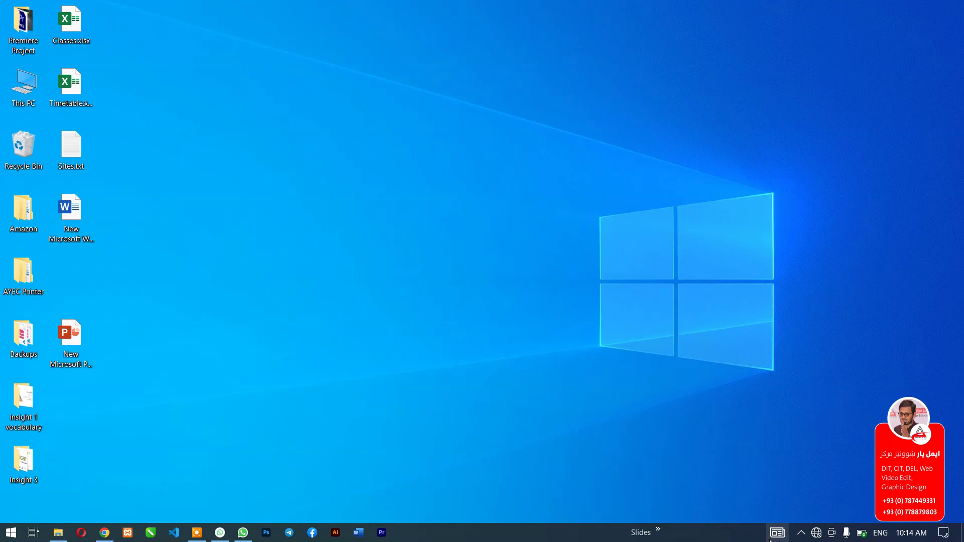
right_click(728, 537)
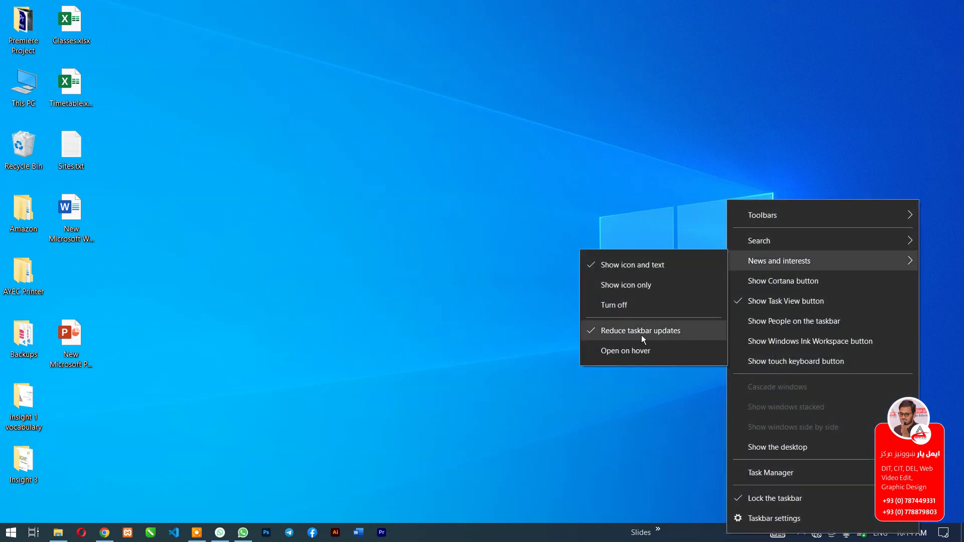
left_click(648, 431)
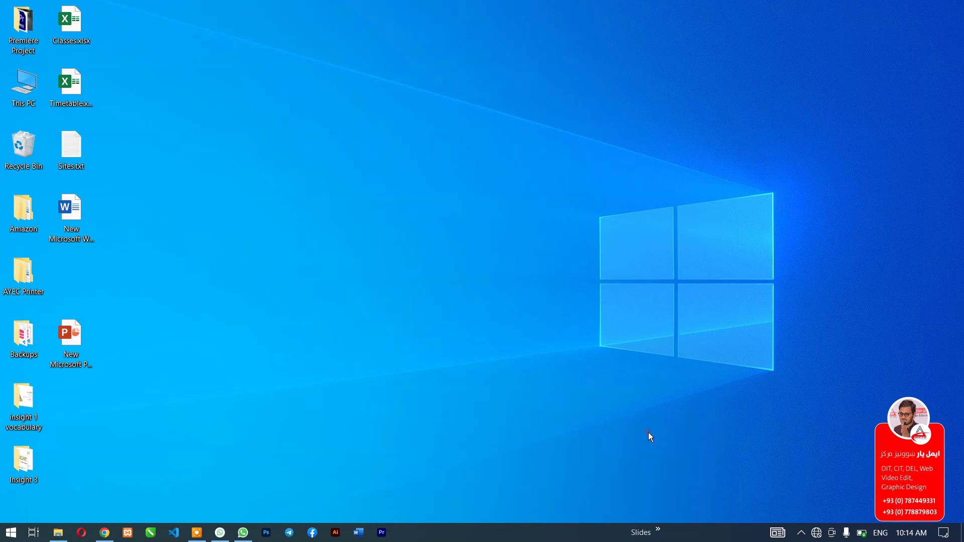
- Open and close the News and interests feed, and enable its Open on hover option
left_click(778, 534)
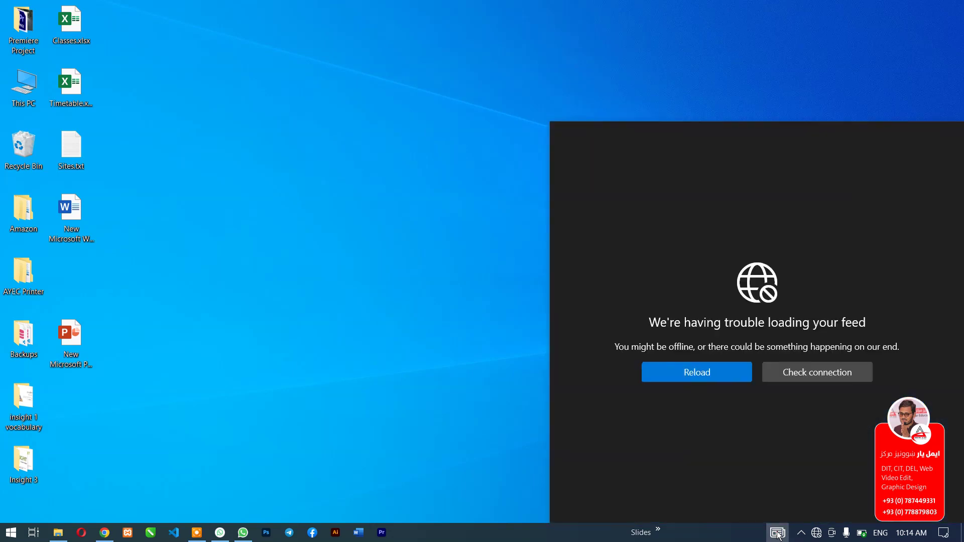
left_click(778, 534)
right_click(720, 533)
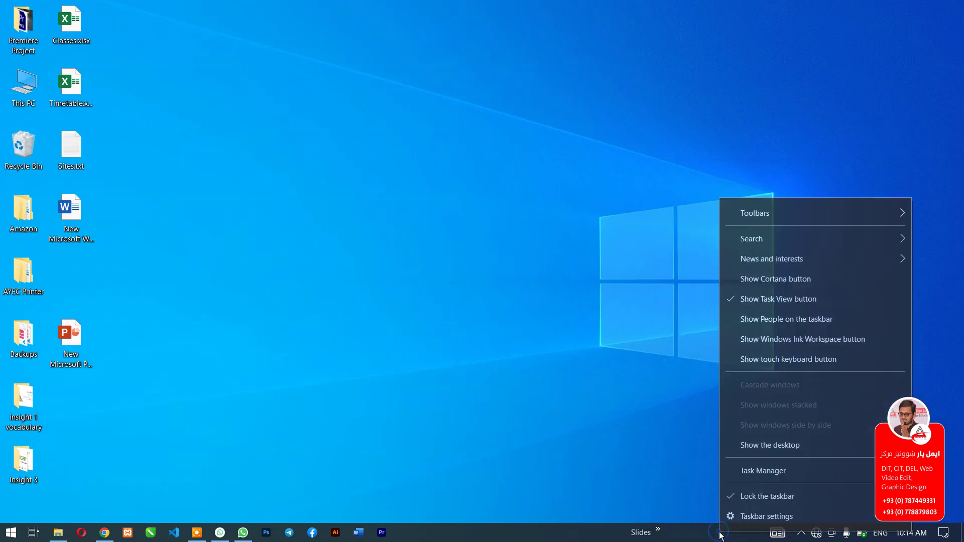
mouse_move(787, 256)
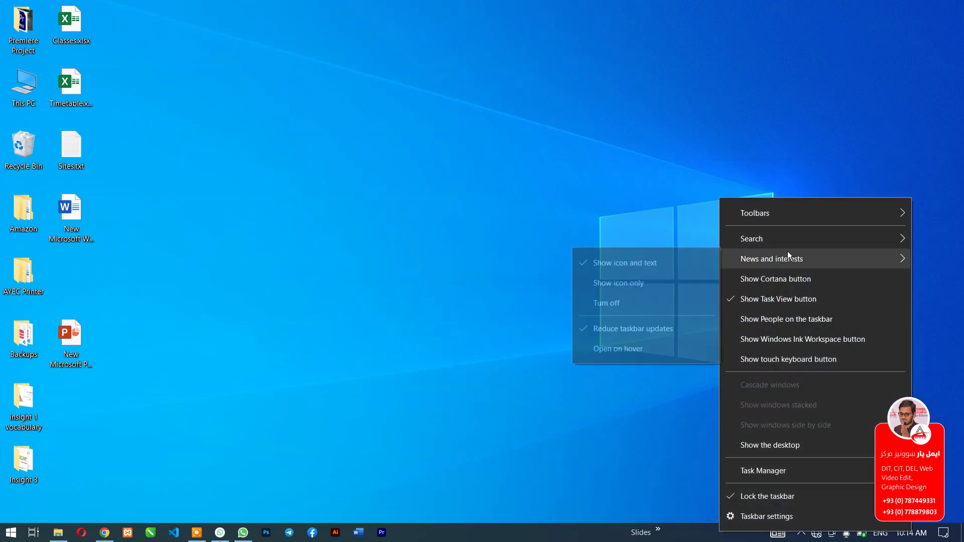
left_click(622, 350)
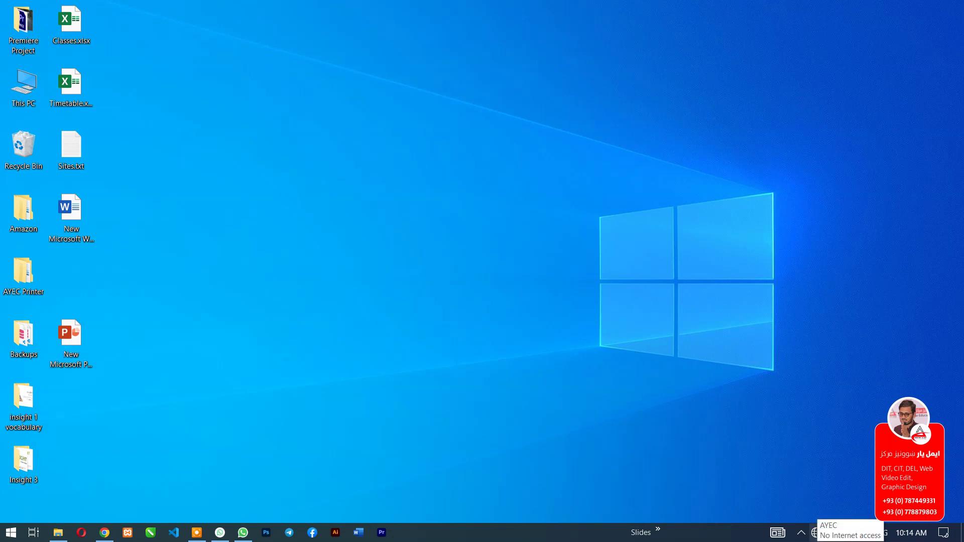
mouse_move(779, 534)
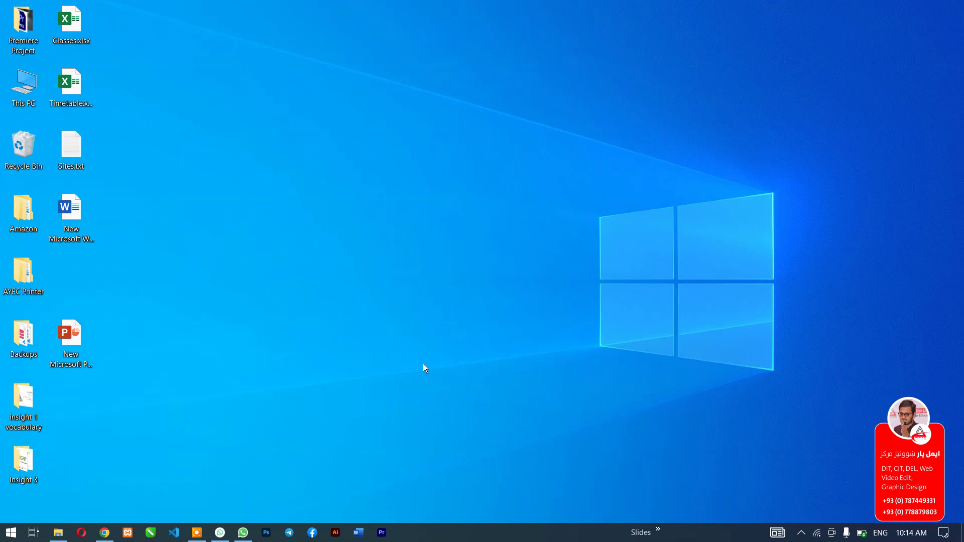
- Show the Cortana button on the taskbar, and open and close Cortana from it
right_click(423, 368)
left_click(714, 245)
right_click(570, 536)
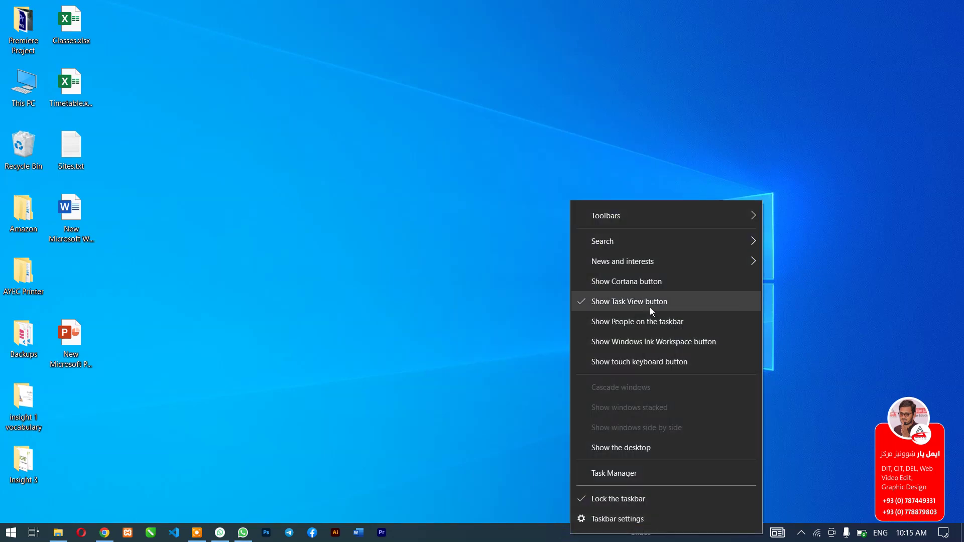
left_click(637, 282)
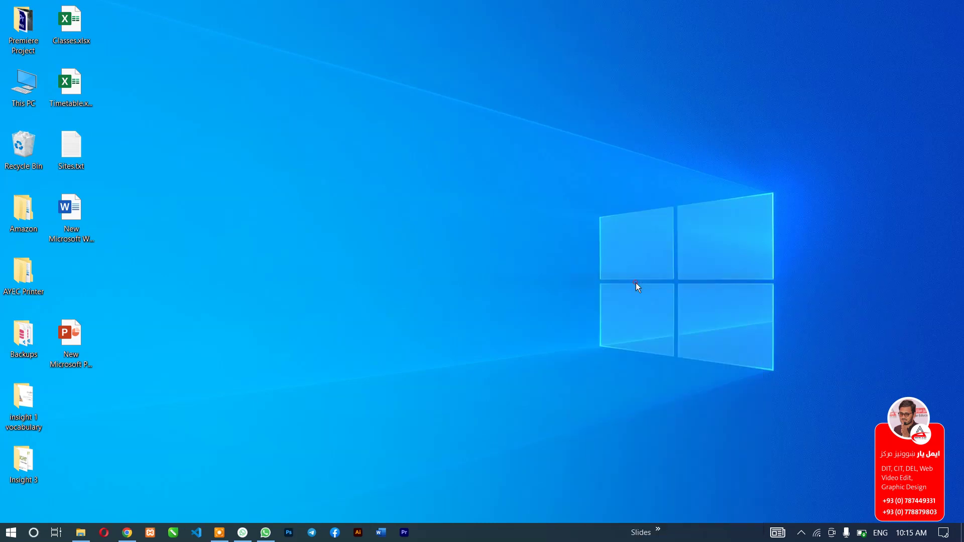
left_click(34, 533)
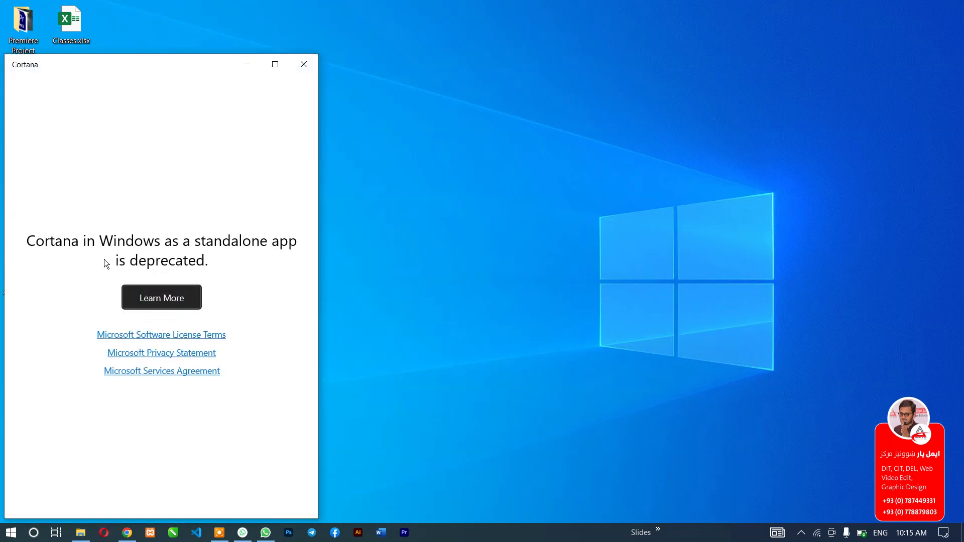
left_click(304, 66)
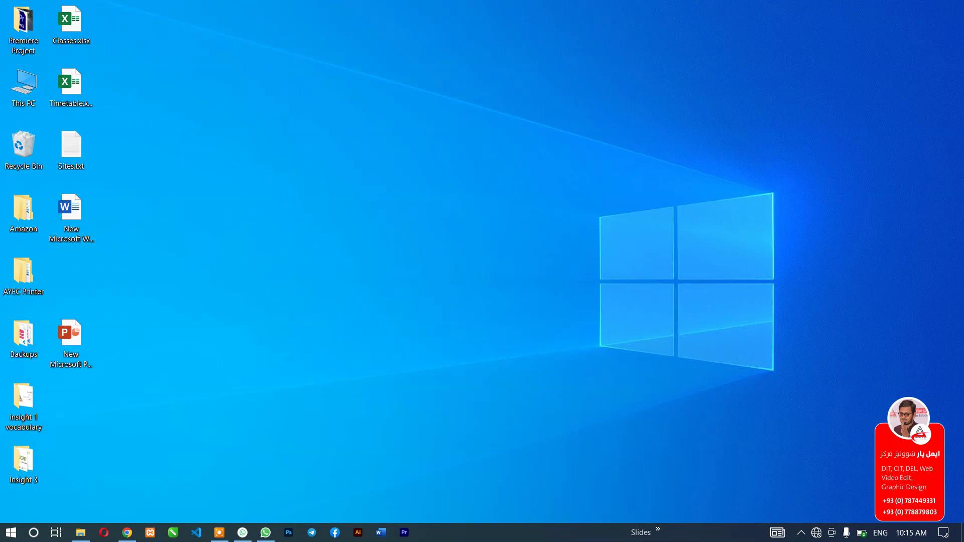
- Hide the Cortana button from the taskbar
right_click(547, 533)
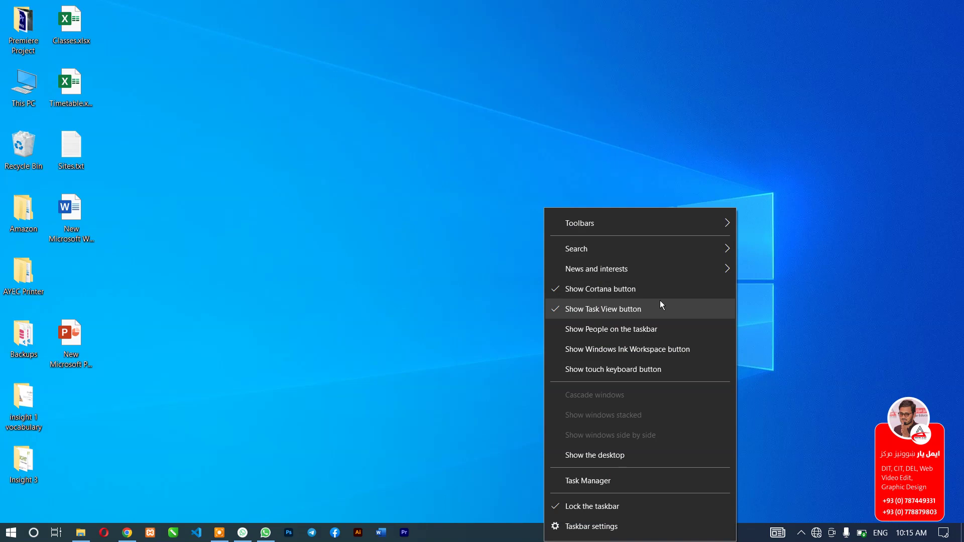
left_click(617, 290)
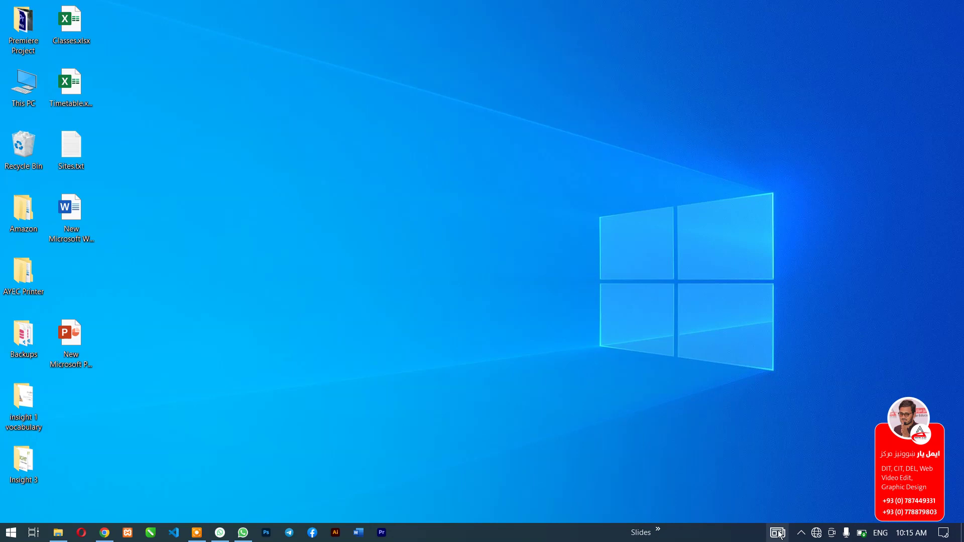
mouse_move(777, 533)
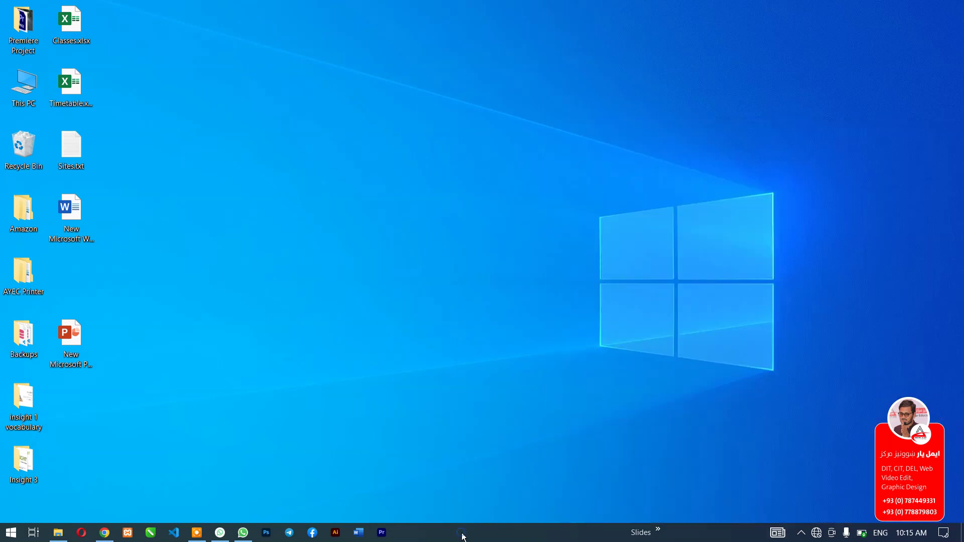
- Switch to the Google Chrome window through Task View and reopen Task View
right_click(463, 536)
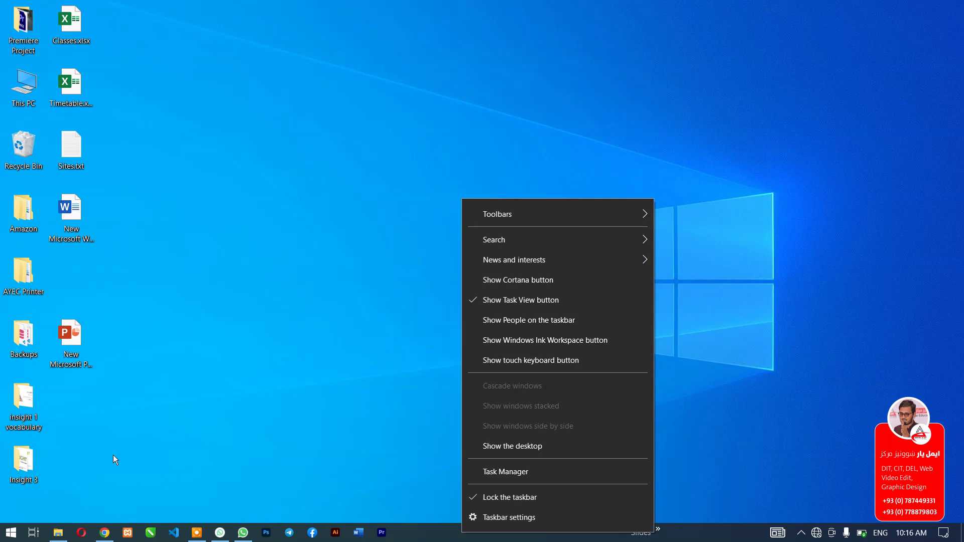
left_click(206, 385)
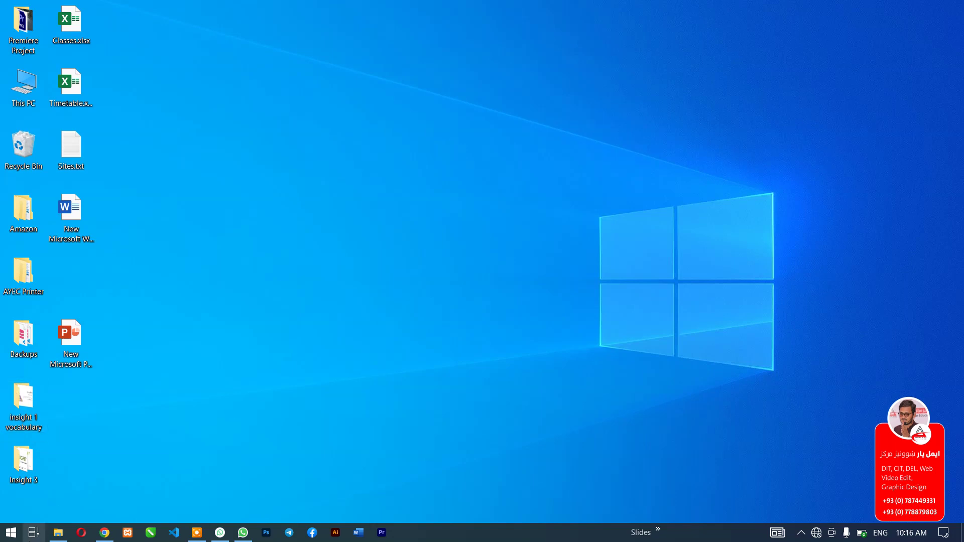
left_click(33, 532)
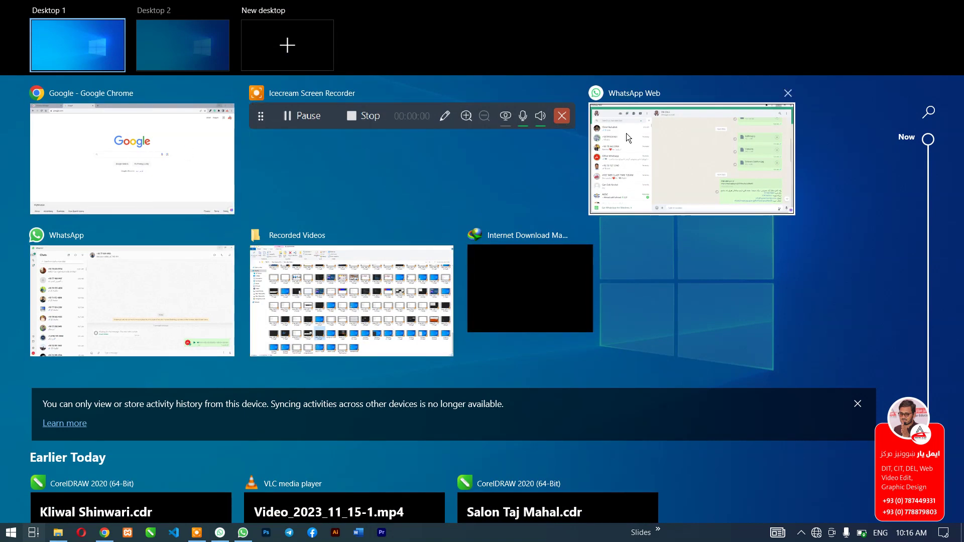
left_click(132, 170)
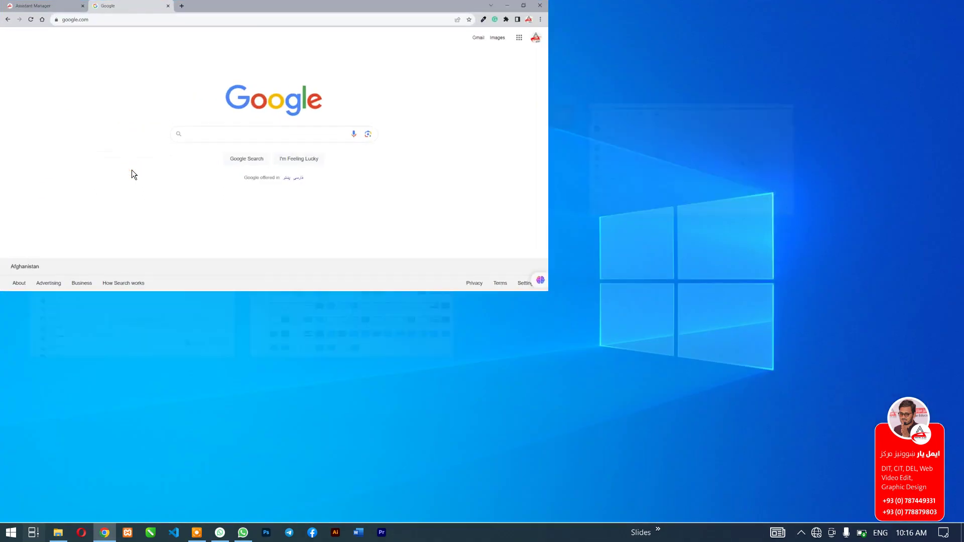
left_click(34, 532)
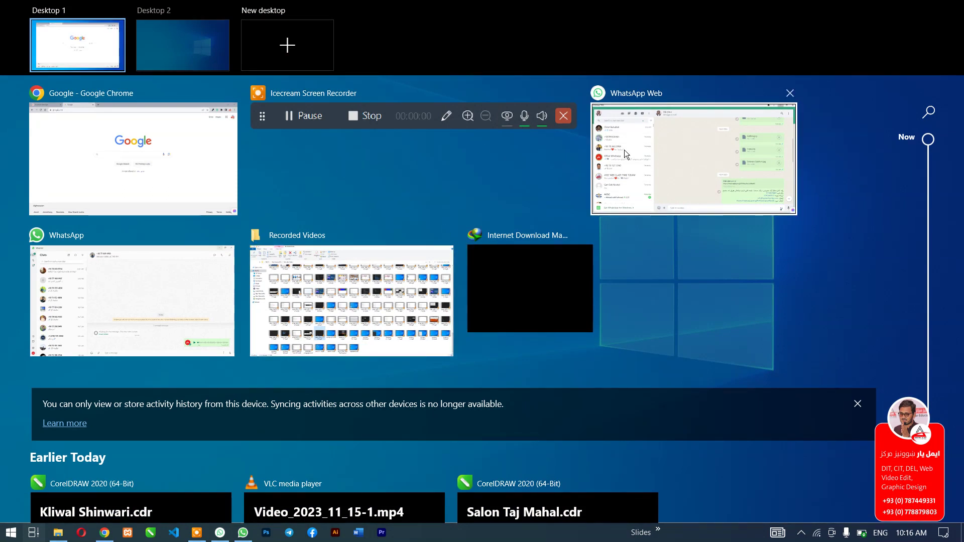
- Switch to the Recorded Videos window through Task View and reopen Task View
left_click(363, 289)
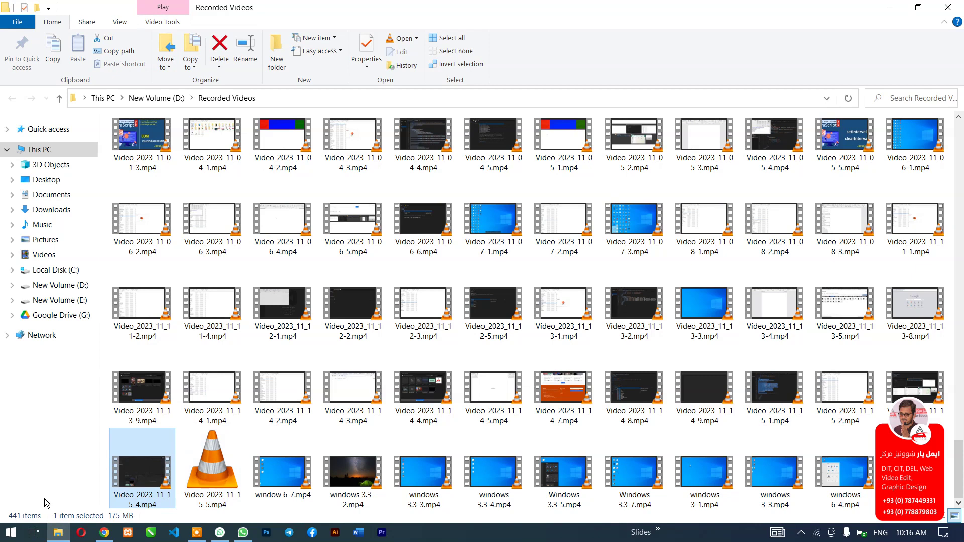
left_click(33, 536)
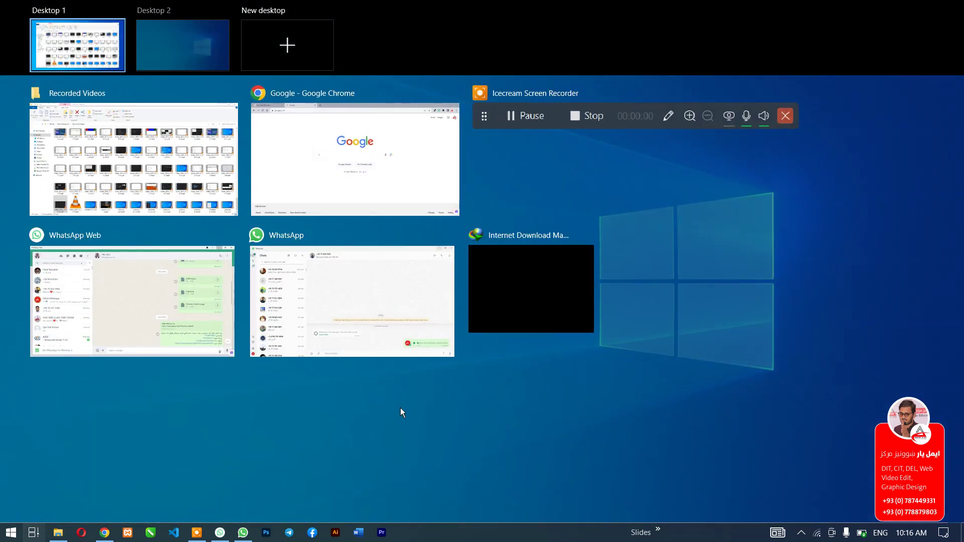
- Examine the activity history in the Task View timeline, from Earlier Today back to November 7, and return to the current windows
scroll(400, 412, "down", 3)
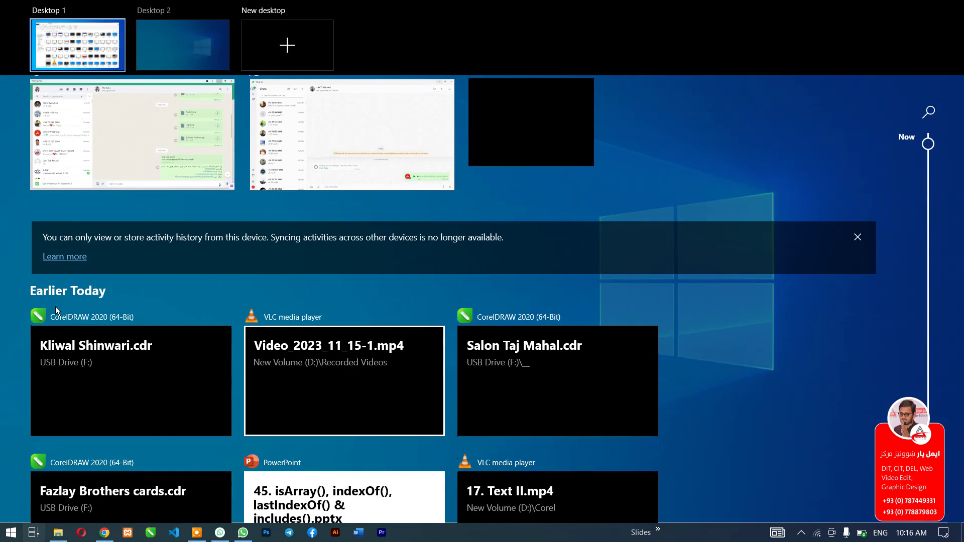
scroll(116, 298, "down", 5)
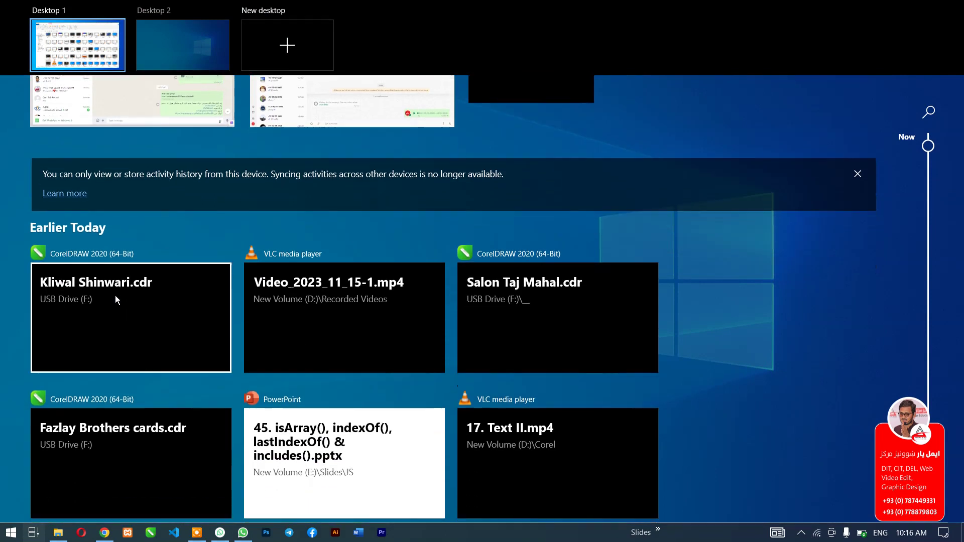
scroll(251, 372, "down", 6)
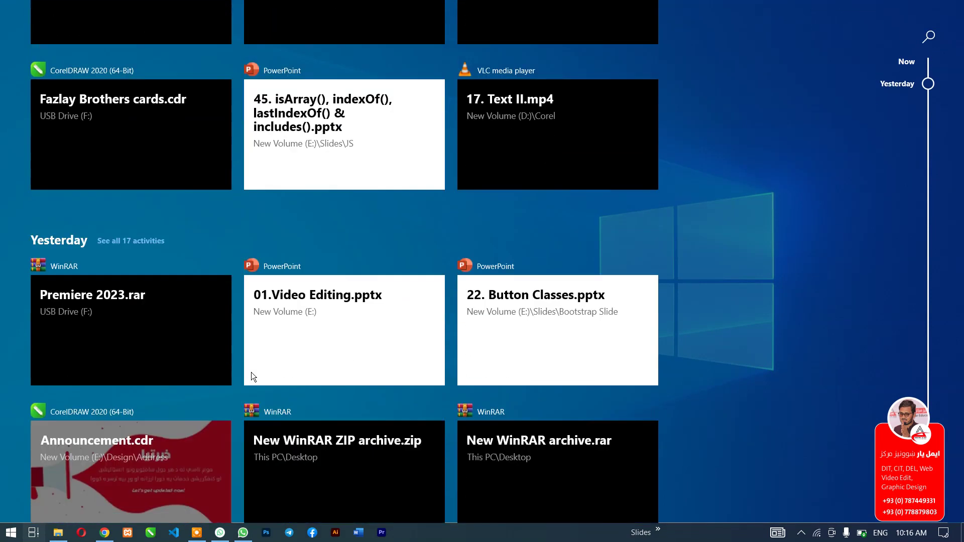
scroll(251, 372, "down", 3)
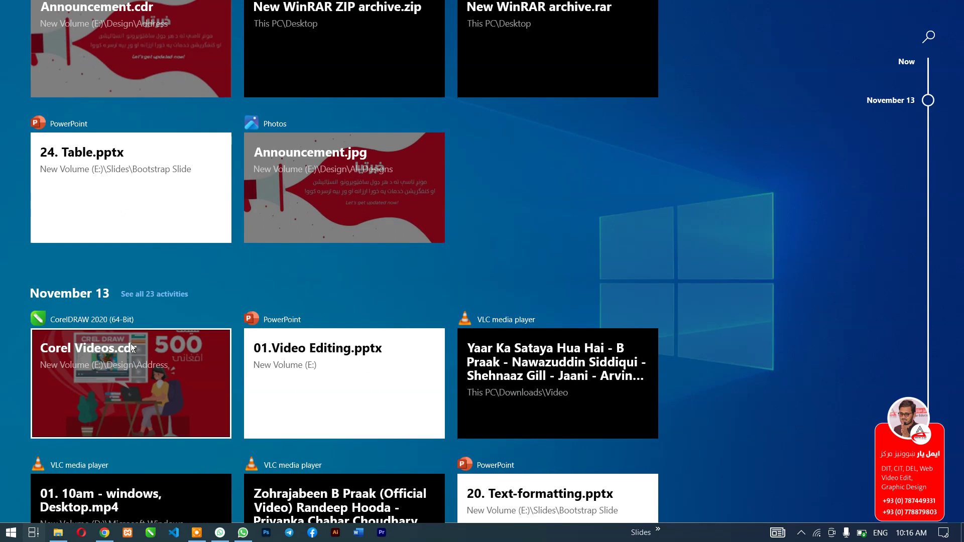
scroll(131, 343, "down", 3)
scroll(131, 344, "down", 6)
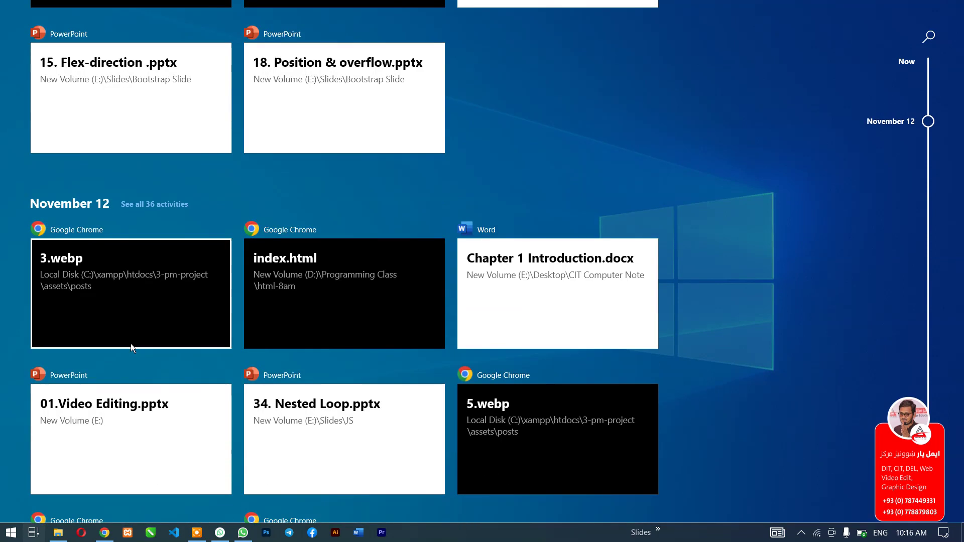
scroll(513, 362, "down", 20)
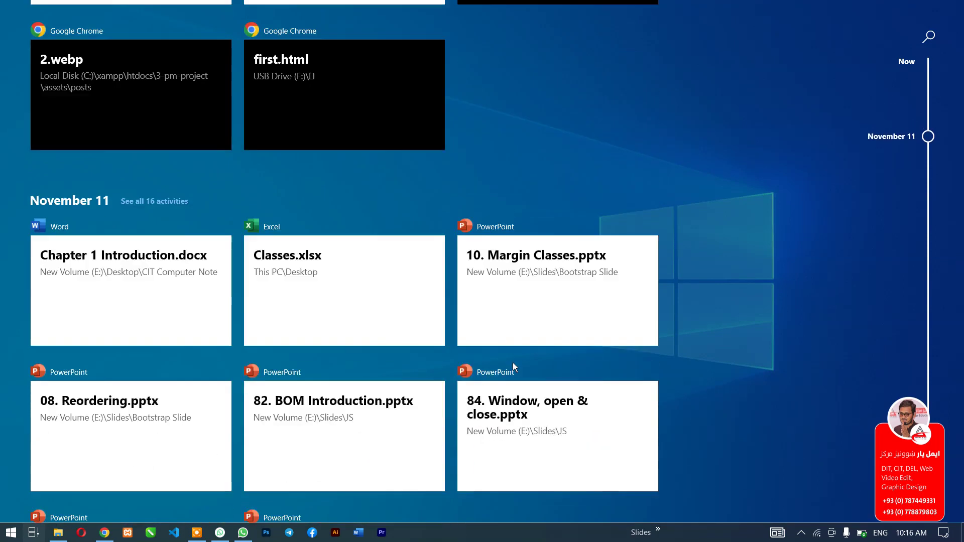
scroll(513, 363, "down", 10)
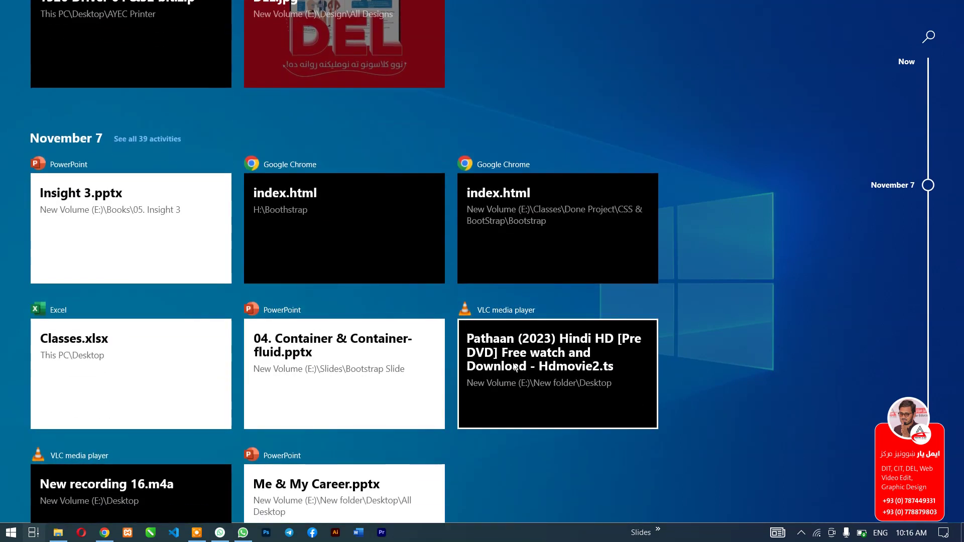
scroll(513, 363, "up", 20)
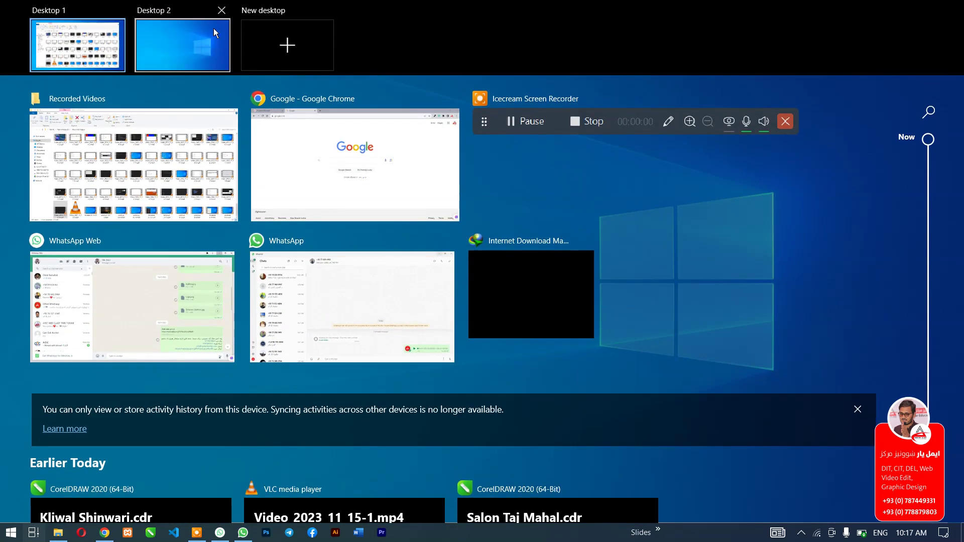
- Remove the Desktop 2 virtual desktop, and leave Task View with the Recorded Videos and Google Chrome windows minimized
left_click(221, 10)
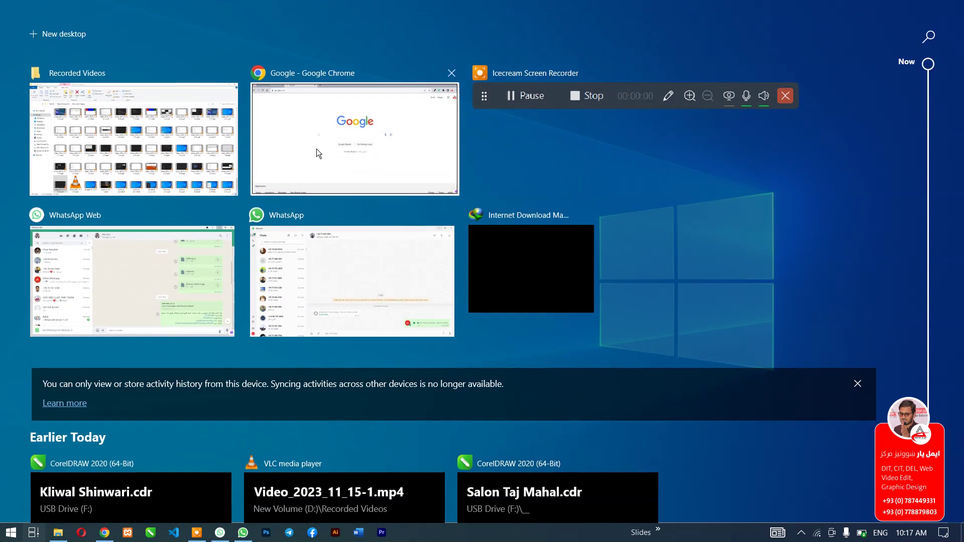
key("Escape")
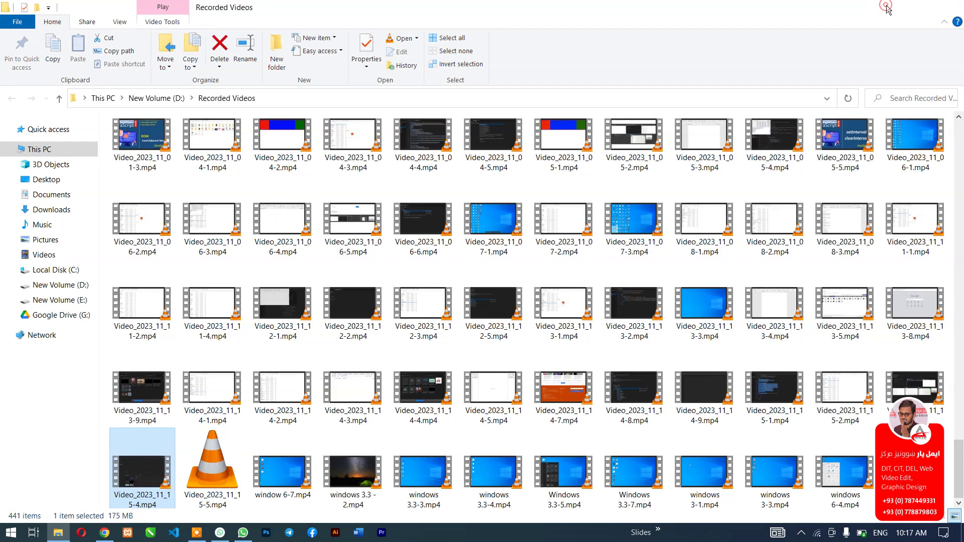
left_click(888, 7)
left_click(891, 9)
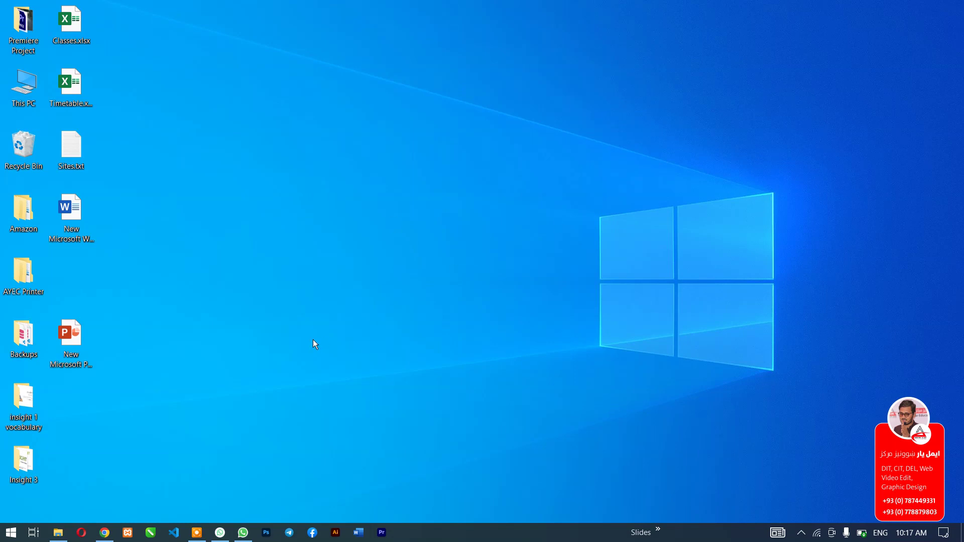
- Create a new virtual desktop in Task View, and switch to Desktop 2 and back to Desktop 1
left_click(34, 532)
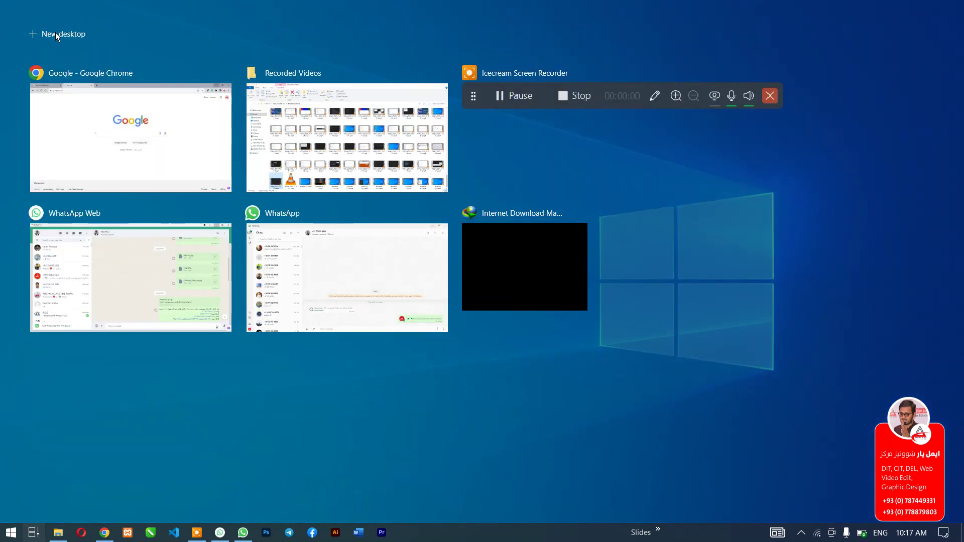
left_click(59, 37)
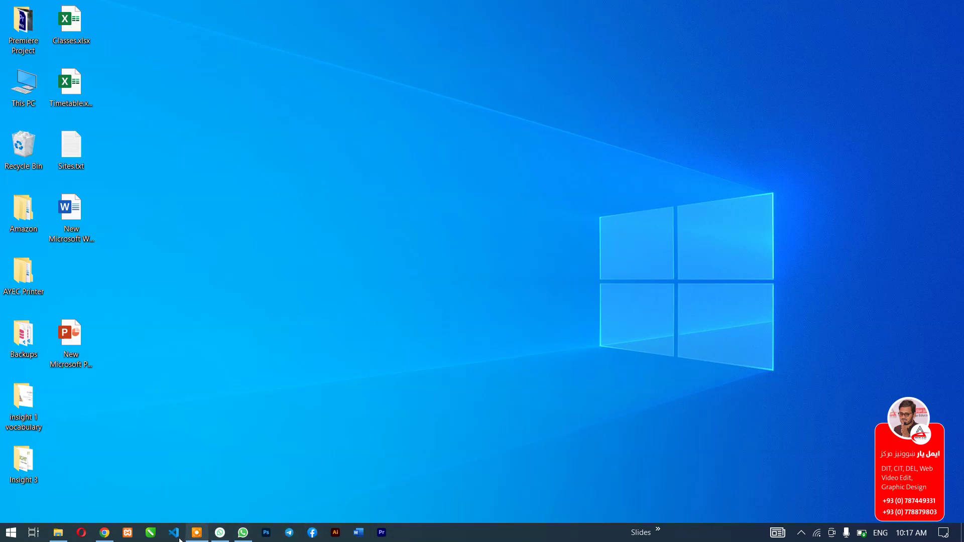
left_click(33, 532)
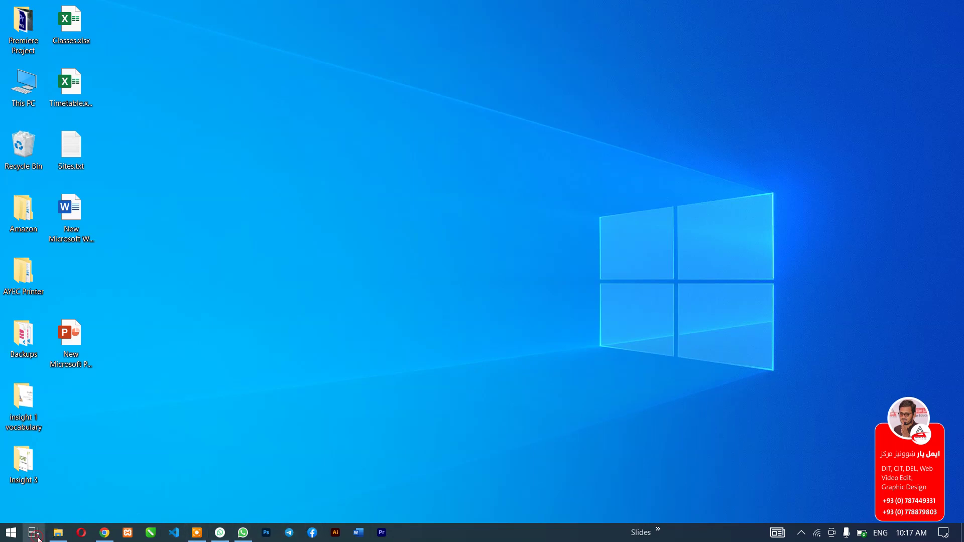
left_click(182, 34)
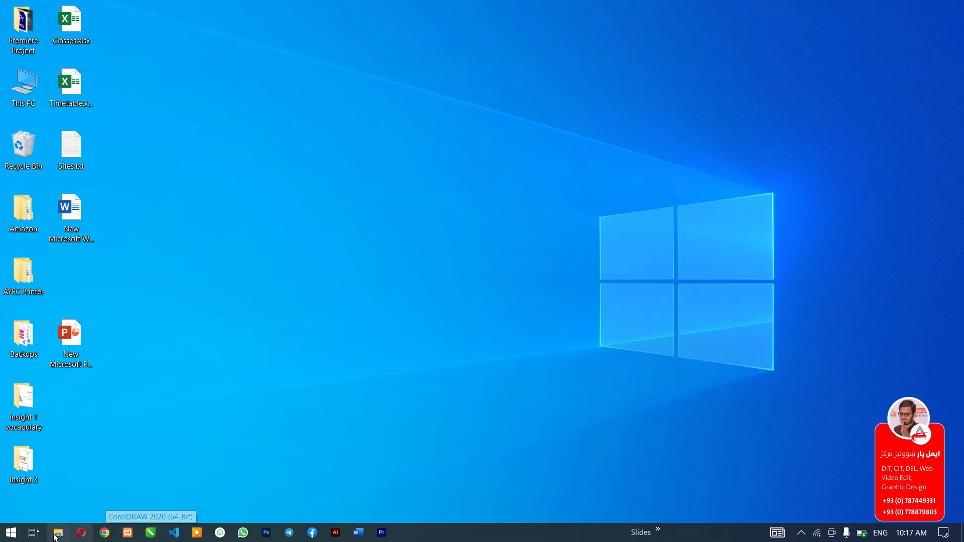
left_click(33, 532)
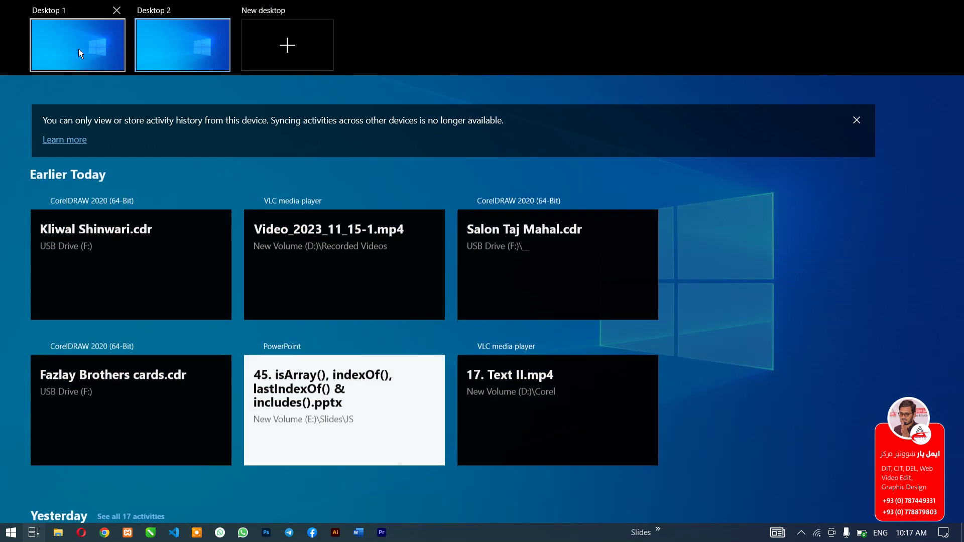
left_click(78, 49)
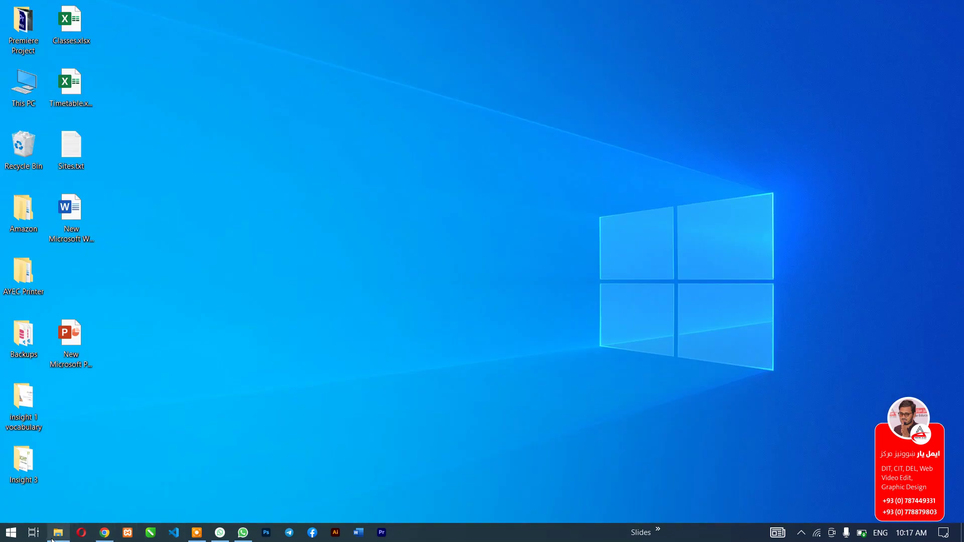
- Open the On-Screen Keyboard through the Run dialog
mouse_move(255, 538)
key("super+r")
type("josk")
key("BackSpace")
key("BackSpace")
key("BackSpace")
key("BackSpace")
type("cmd")
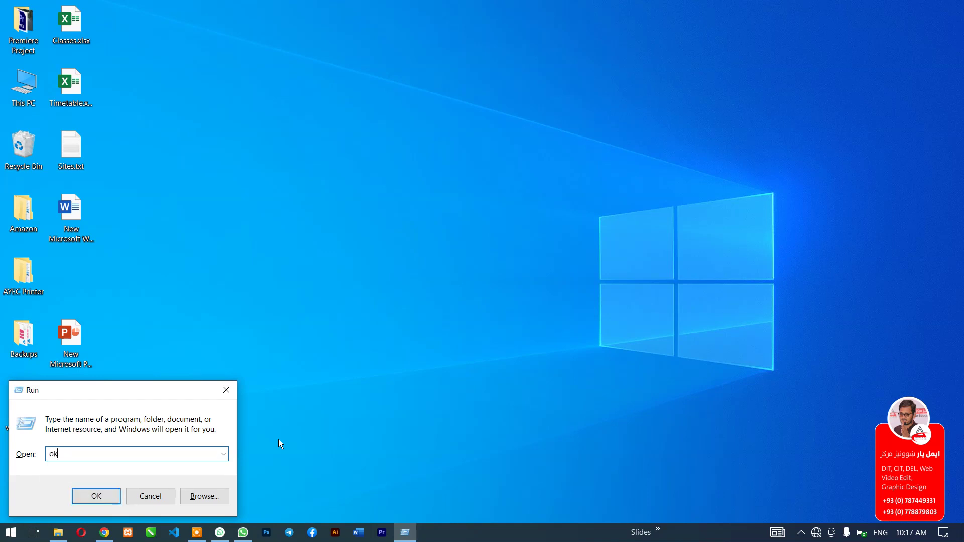
key("Return")
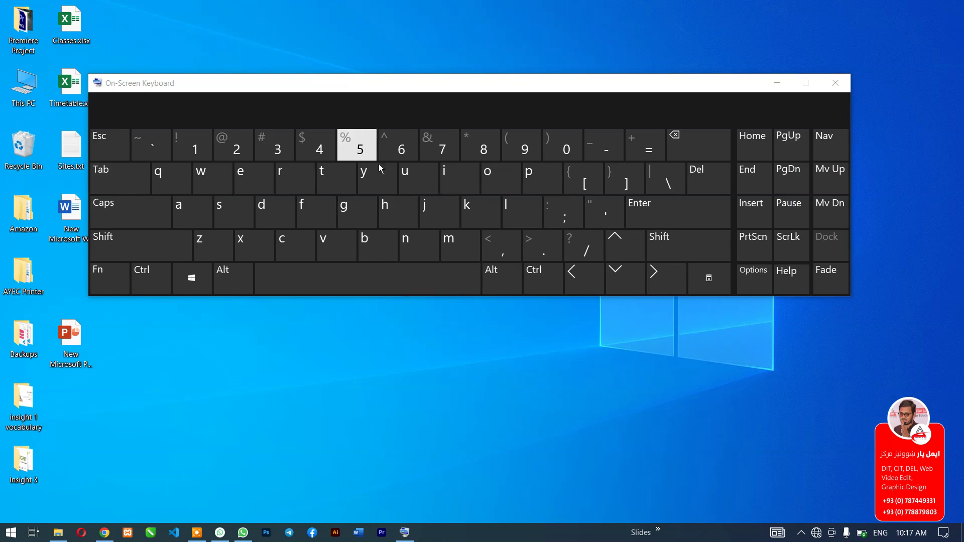
- Display the window switcher using the On-Screen Keyboard's Alt and Tab keys, and move the keyboard lower to uncover the window previews
left_click(242, 275)
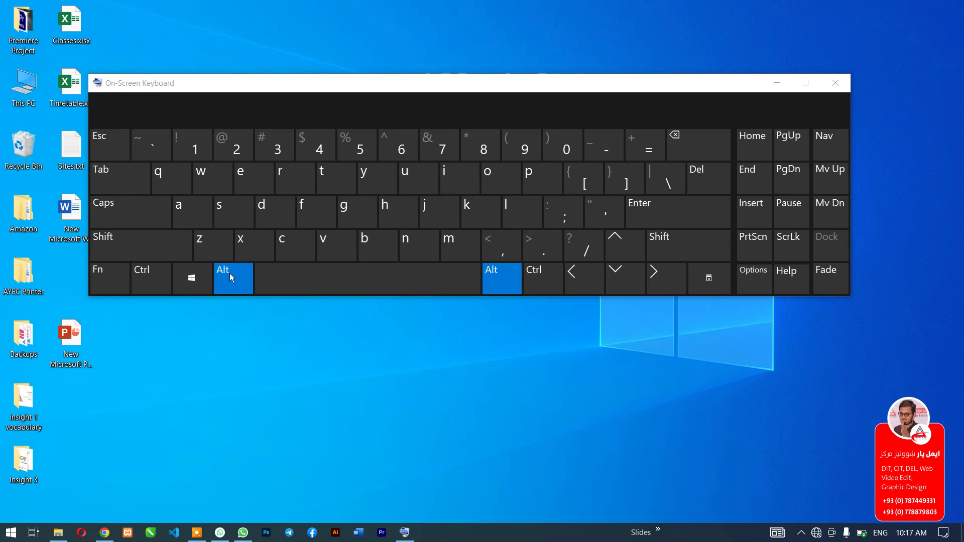
left_click(116, 172)
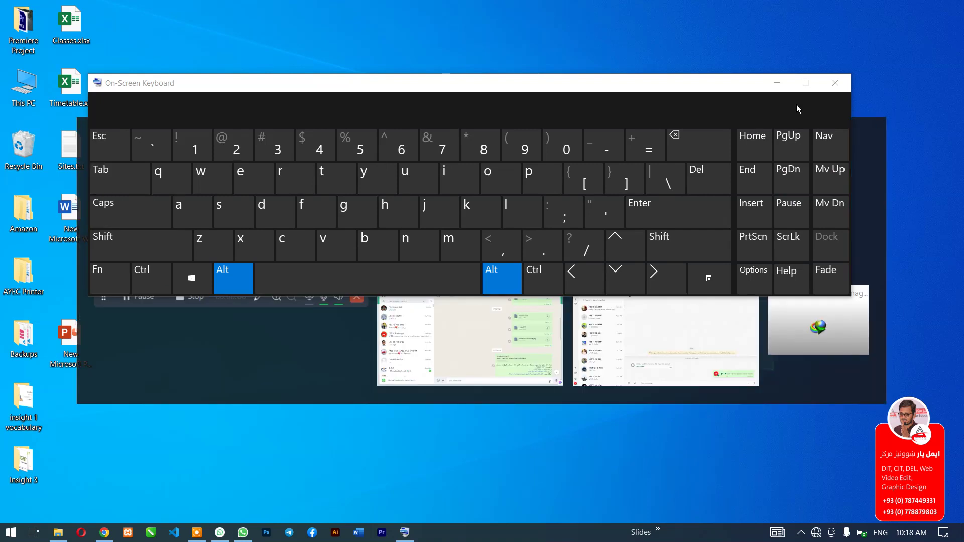
left_click_drag(727, 86, 723, 307)
- Step through the open windows in the switcher using the On-Screen Keyboard, and close the keyboard
left_click(102, 401)
left_click(103, 402)
left_click(104, 401)
left_click(104, 401)
left_click(104, 401)
left_click(104, 402)
left_click(104, 401)
left_click(104, 402)
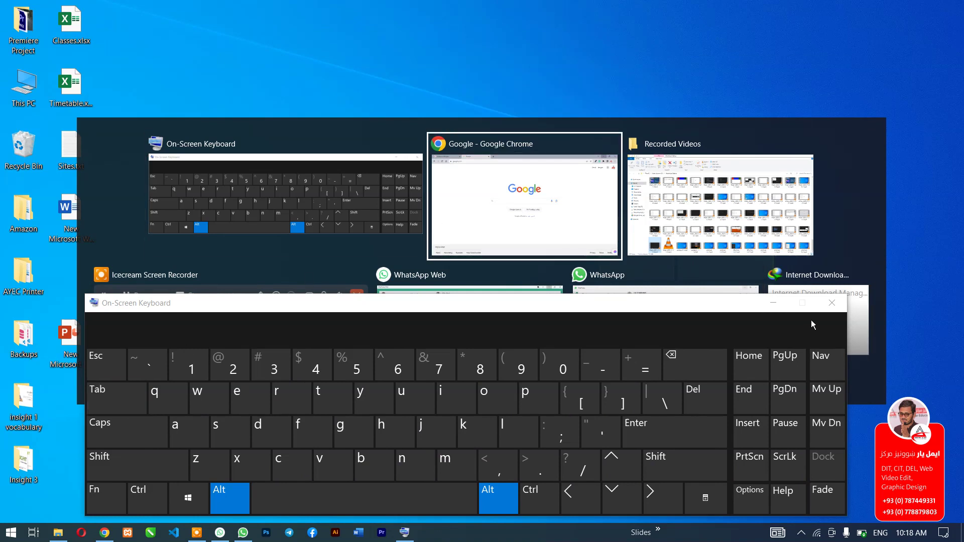
left_click(831, 303)
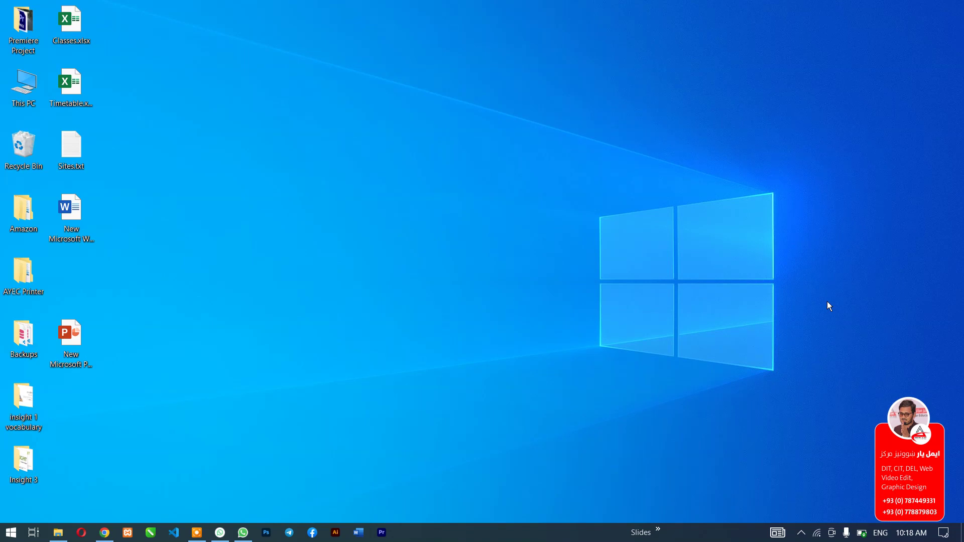
- Cycle through the open windows in the window switcher and switch to the Google Chrome window
key("alt+Tab")
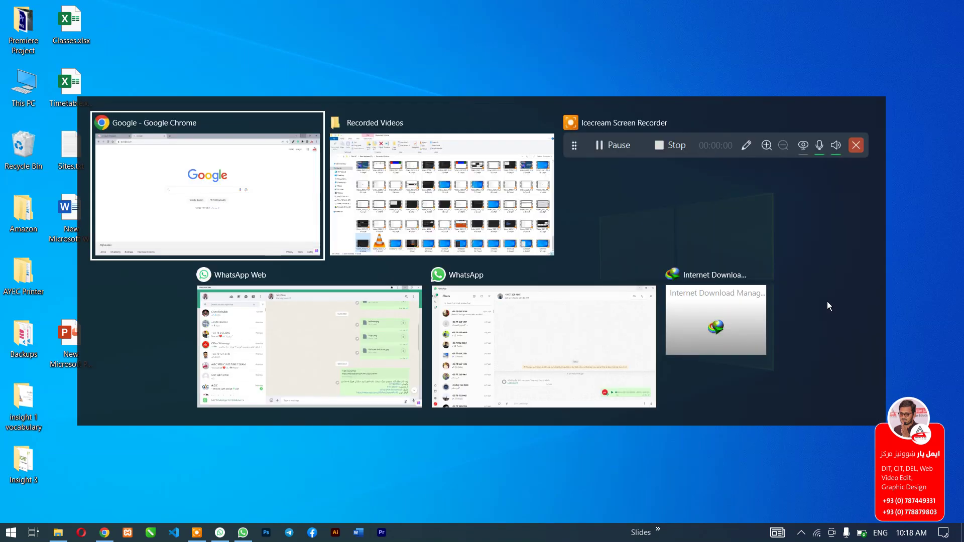
key("Tab")
key("Tab")
key("Tab")
key("Tab")
key("Tab")
key("Tab")
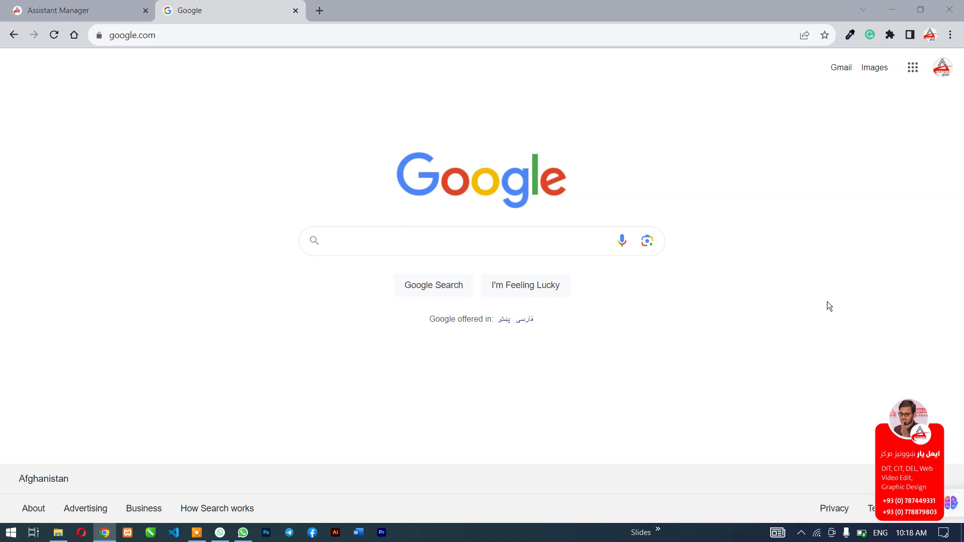
- Cycle through the open windows in the window switcher and switch to the Recorded Videos window
key("alt+Tab")
key("Tab")
key("Tab")
key("Tab")
key("Tab")
key("Tab")
key("Tab")
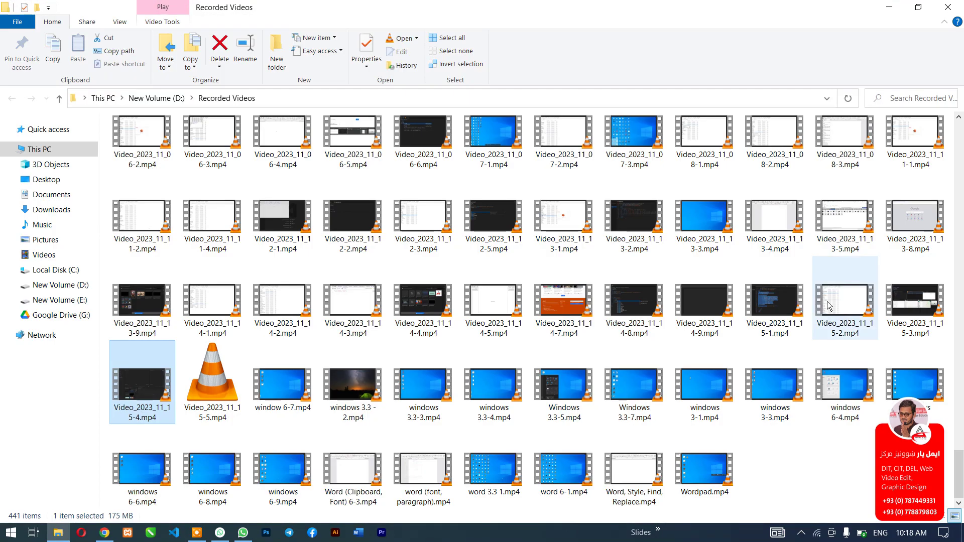
- Cycle repeatedly through all open windows in the window switcher and return to the Recorded Videos window
key("alt+Tab")
key("Tab")
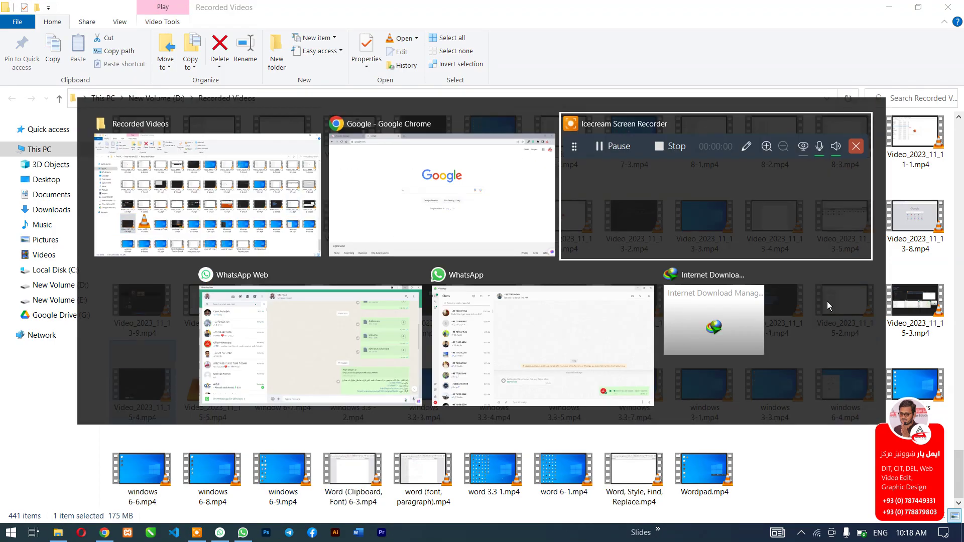
key("Tab")
key("Tab")
key("Tab")
key("Tab")
key("Tab")
key("Tab")
key("Tab")
key("Tab")
key("Tab")
key("Tab")
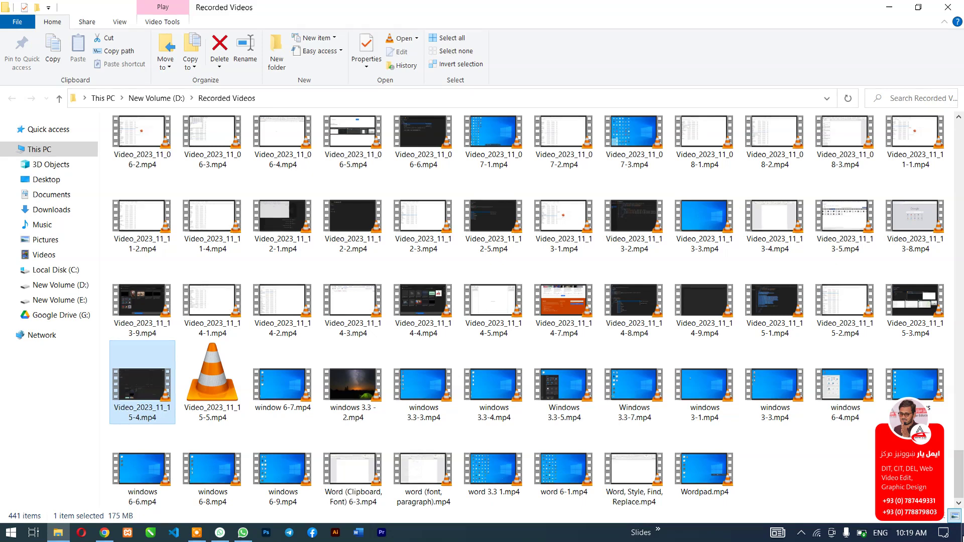
- Show the desktop and restore the open windows
key("super+d")
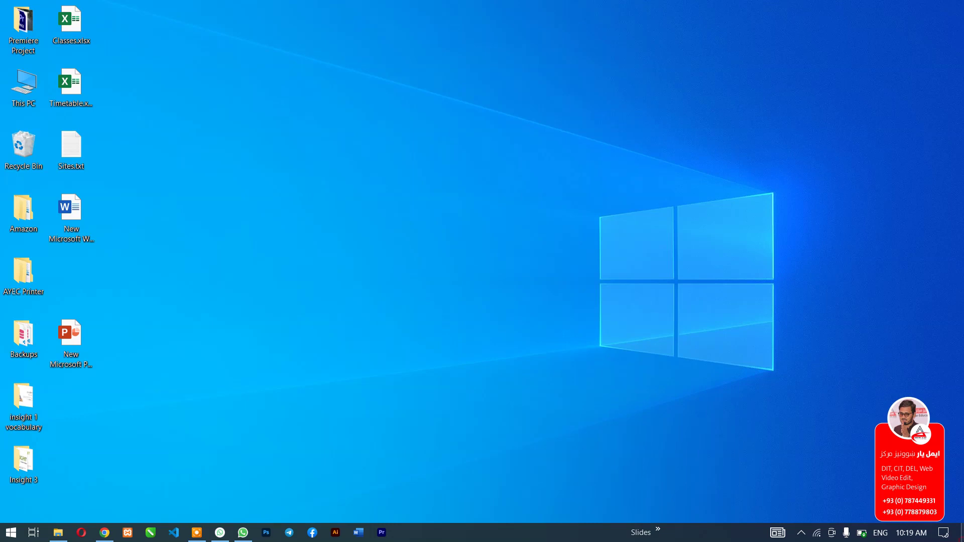
key("super+d")
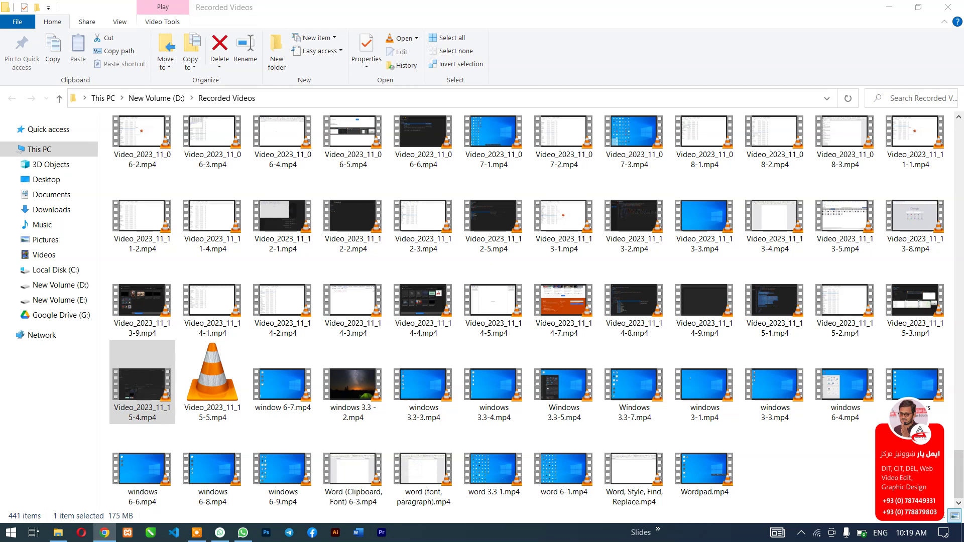
- Reopen the On-Screen Keyboard, moved slightly higher, and use its Windows and D keys to show the desktop
key("super+r")
key("Escape")
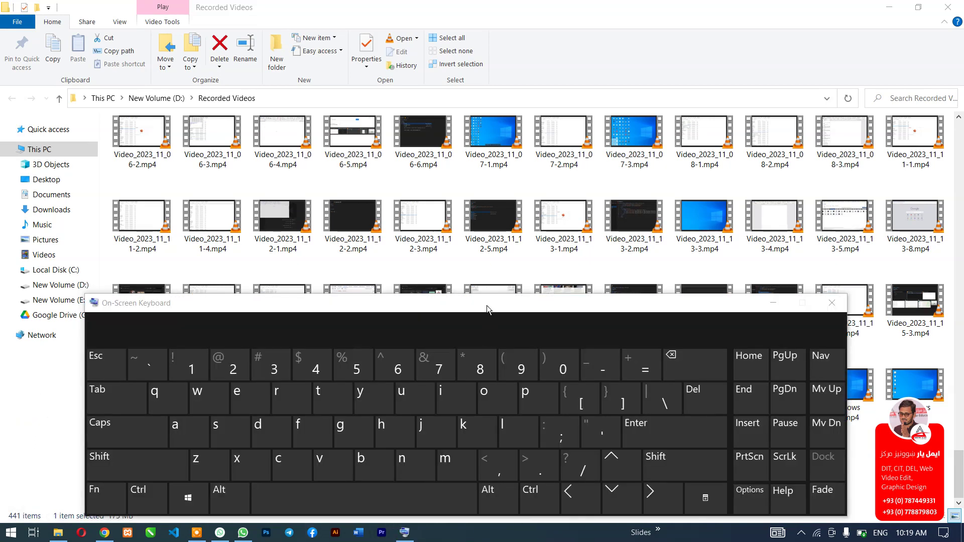
left_click_drag(487, 305, 492, 258)
left_click(194, 451)
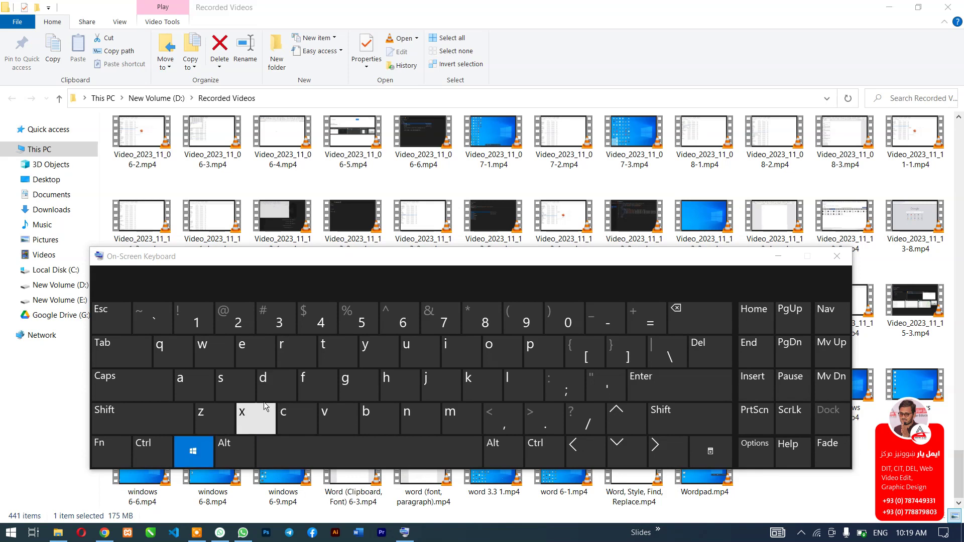
left_click(270, 381)
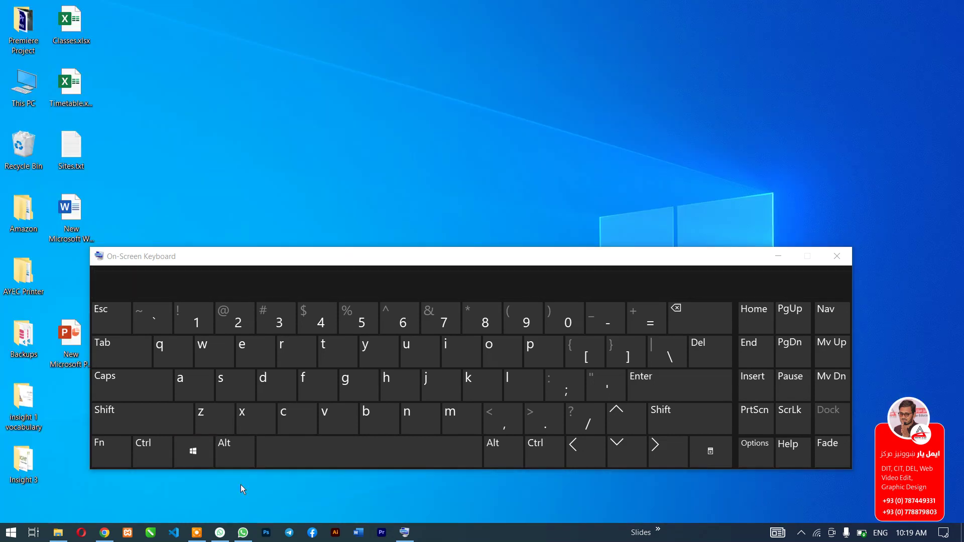
- Restore the open windows with the On-Screen Keyboard's Windows and D keys, and close the keyboard
left_click(193, 452)
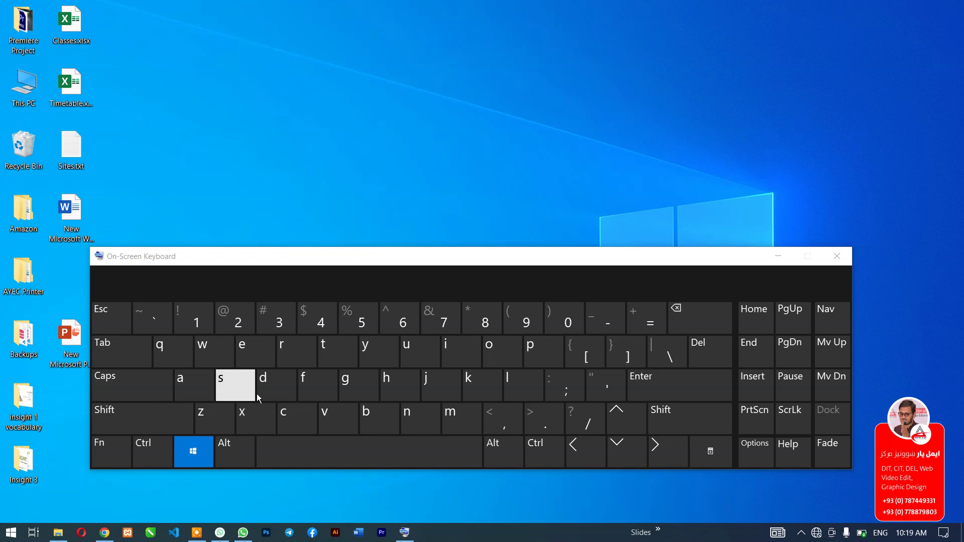
left_click(271, 390)
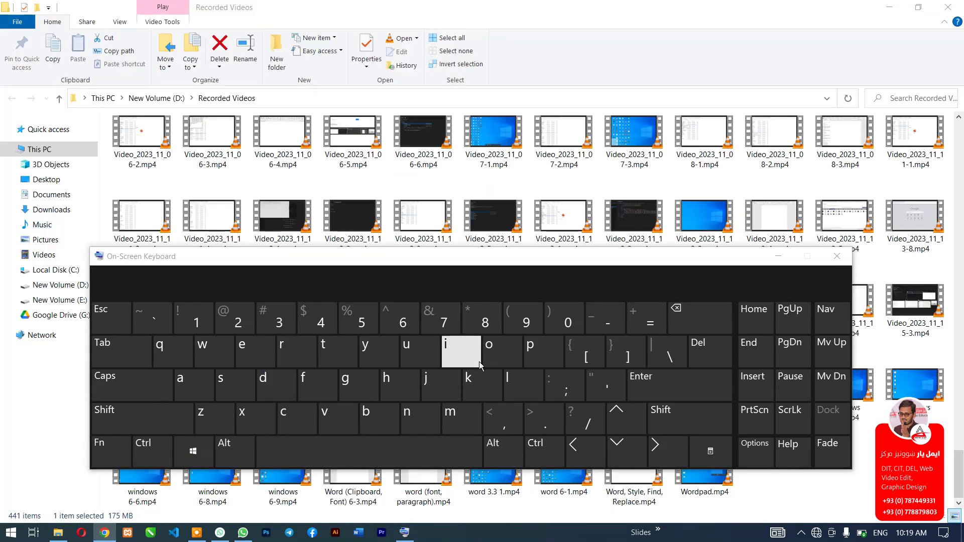
left_click(836, 257)
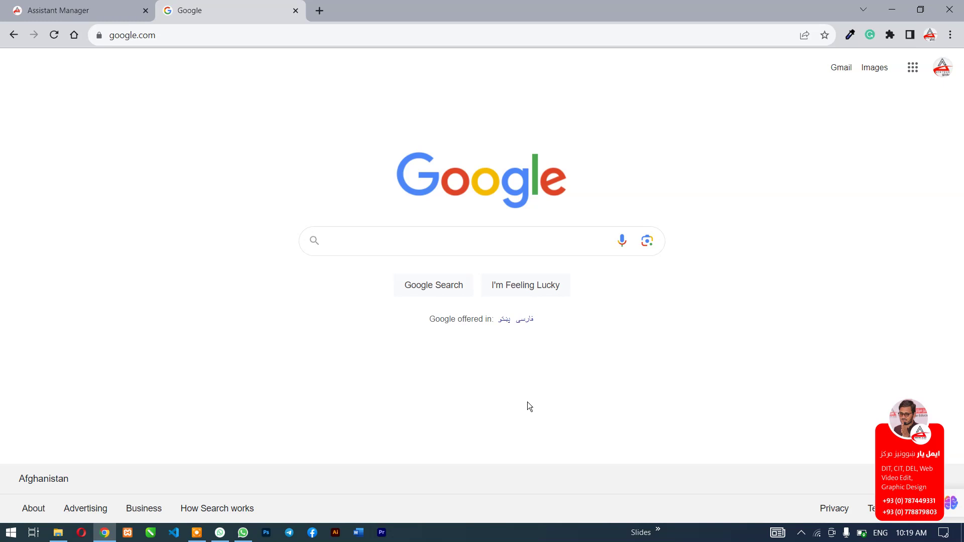
- Open Task View and return to the Google Chrome window
key("super+Tab")
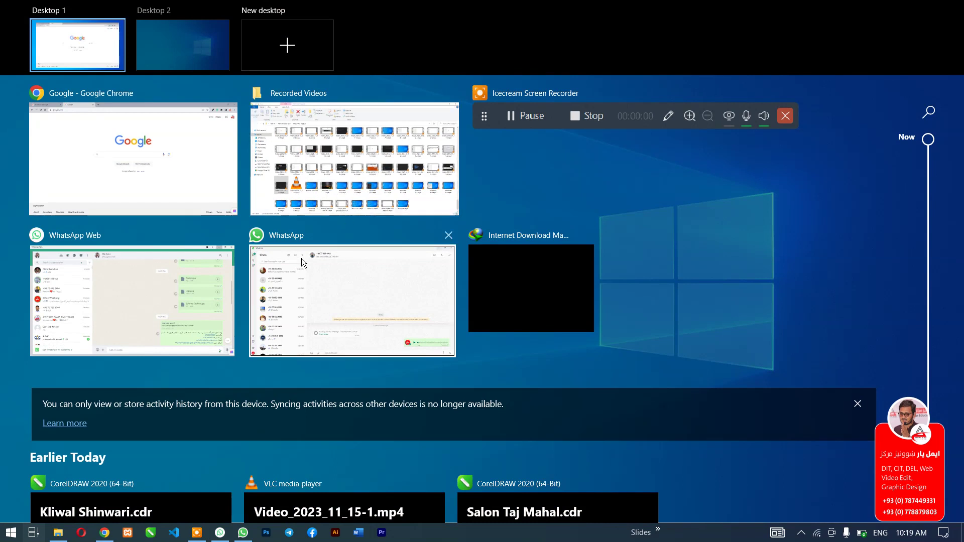
left_click(221, 144)
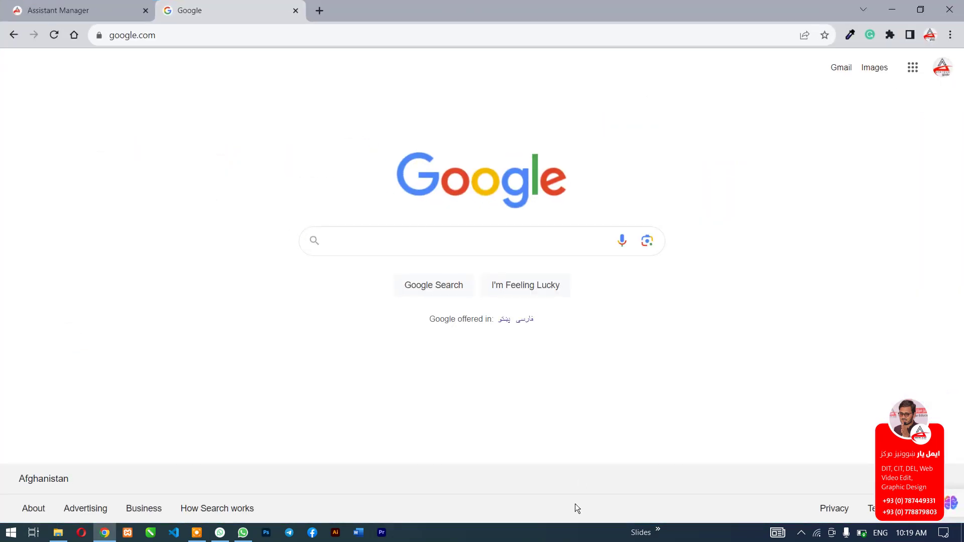
- Hide the Task View button from the taskbar and show it again
right_click(561, 533)
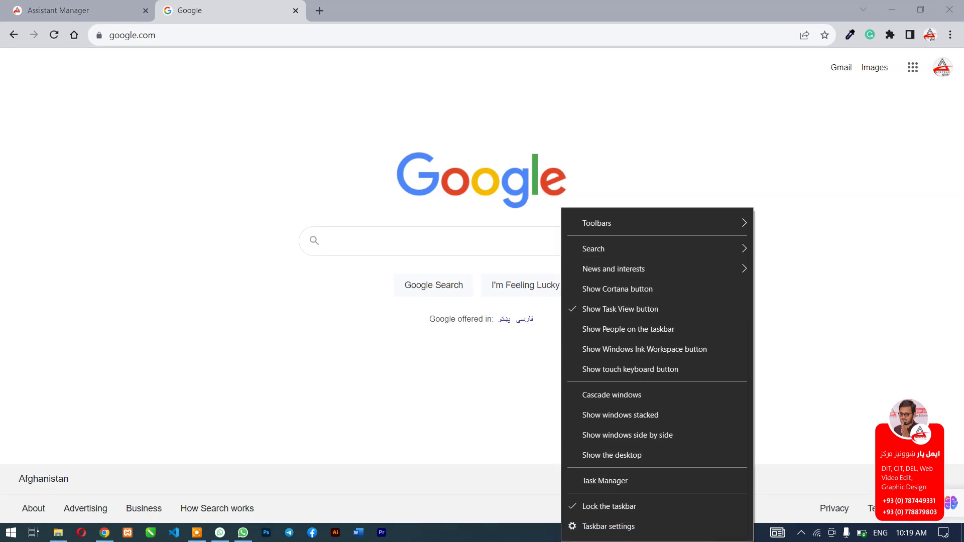
left_click(615, 313)
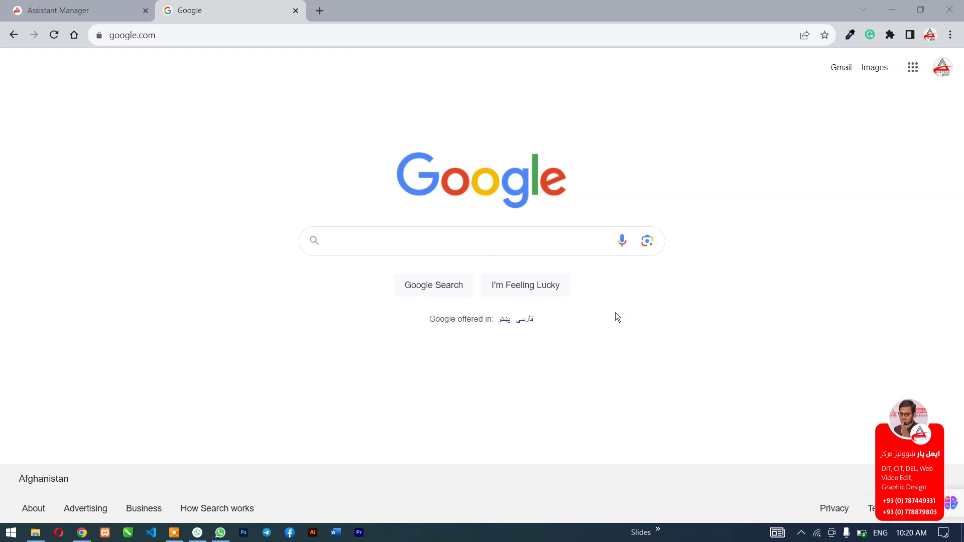
right_click(556, 533)
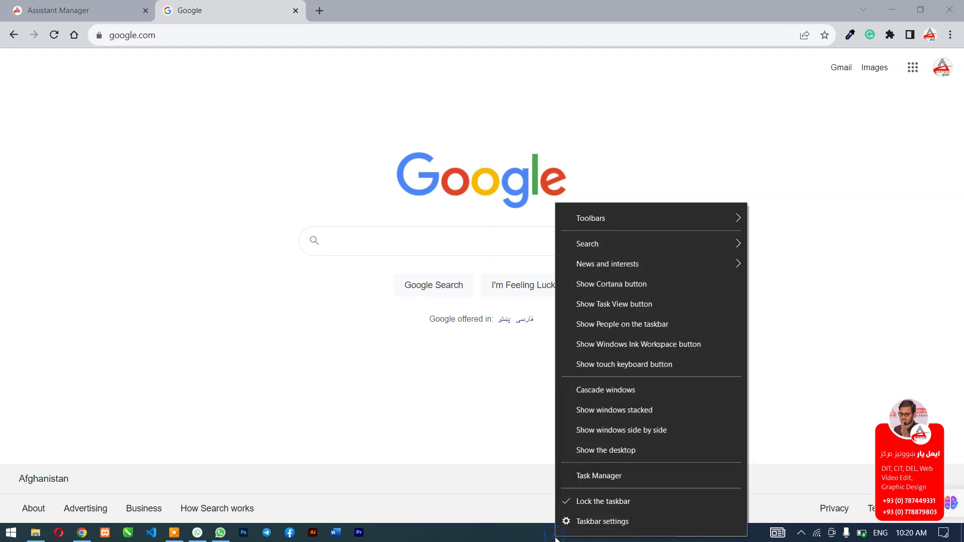
left_click(601, 308)
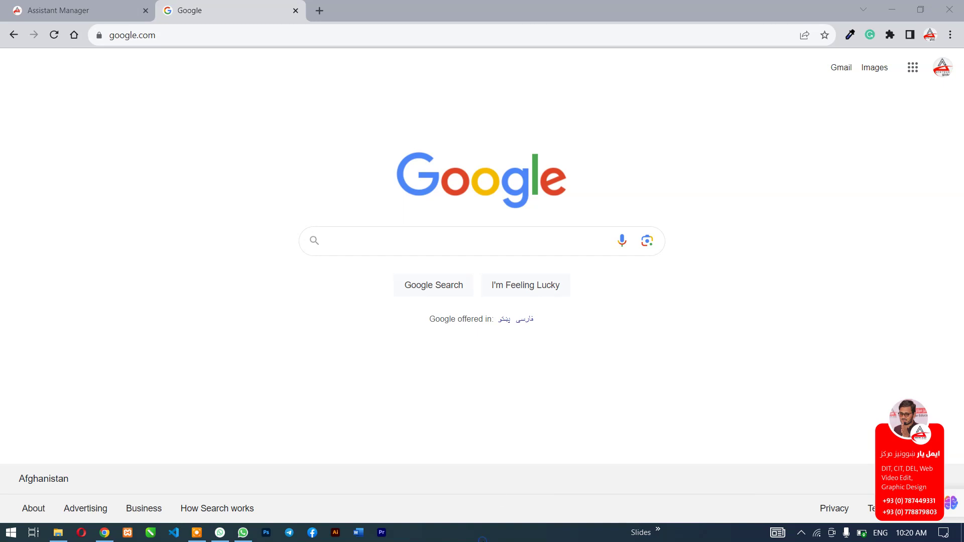
- Show People on the taskbar, open its contacts panel, and remove People from the taskbar again
right_click(483, 538)
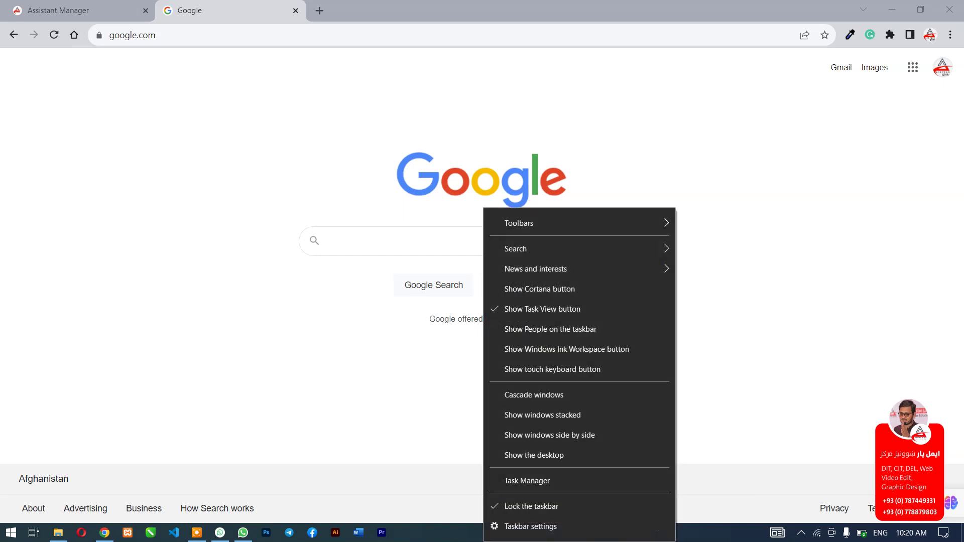
left_click(562, 331)
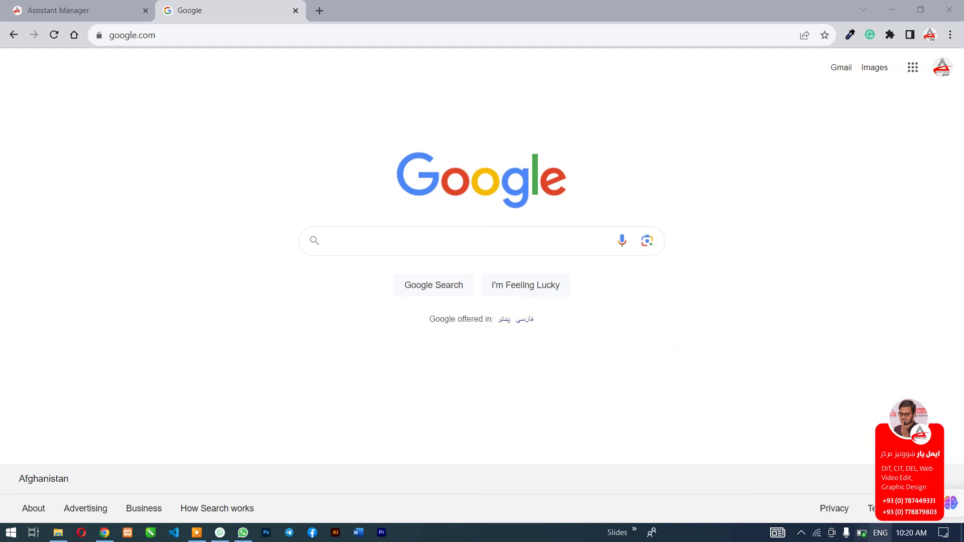
left_click(654, 535)
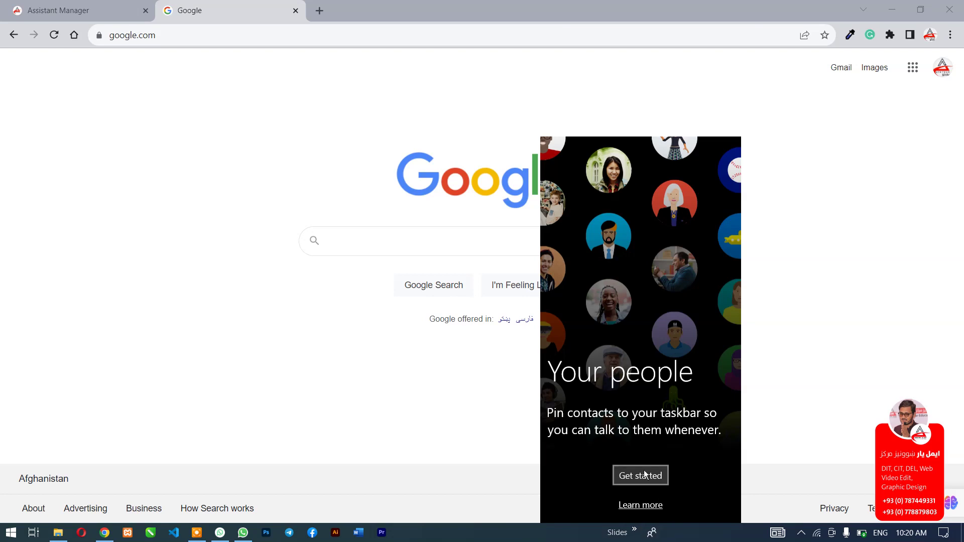
right_click(552, 533)
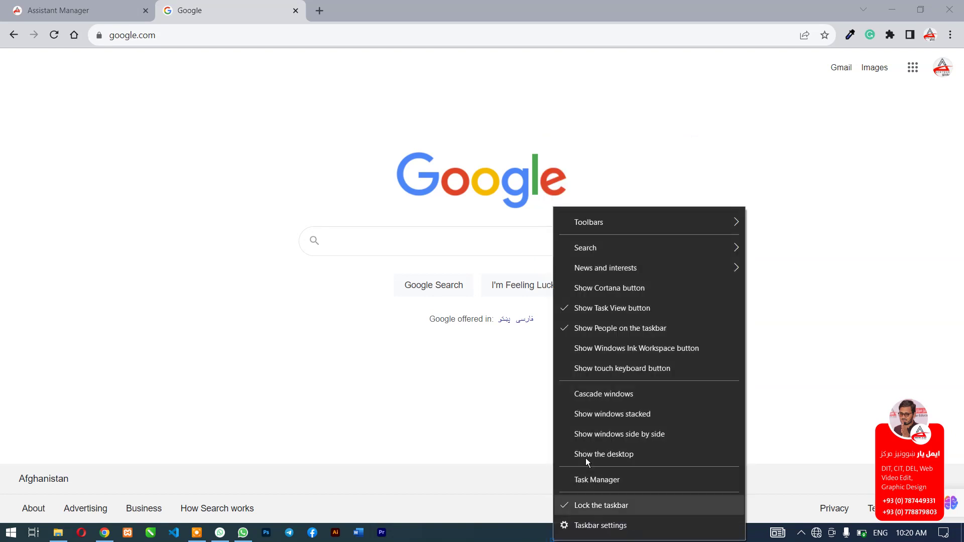
left_click(619, 327)
- Show the Windows Ink Workspace button on the taskbar and open the workspace
right_click(523, 536)
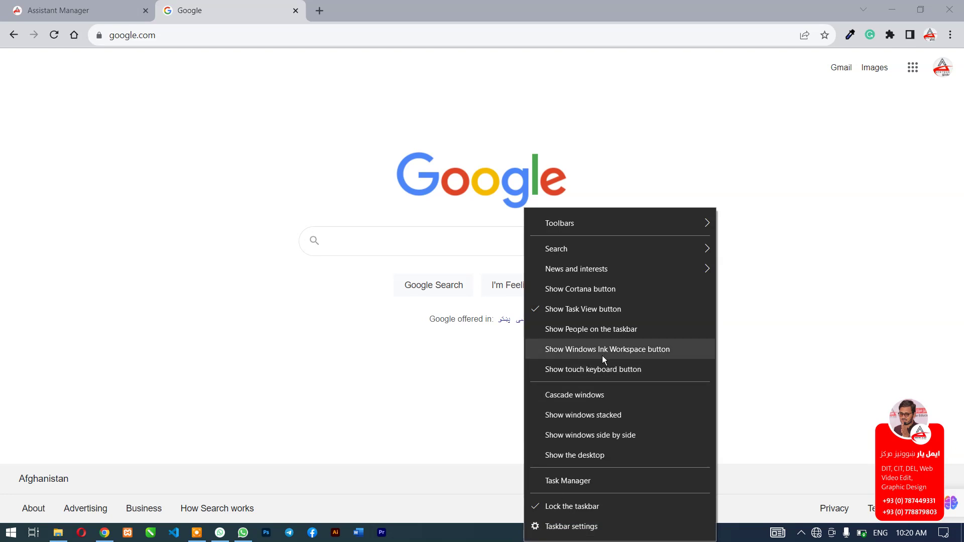
left_click(642, 350)
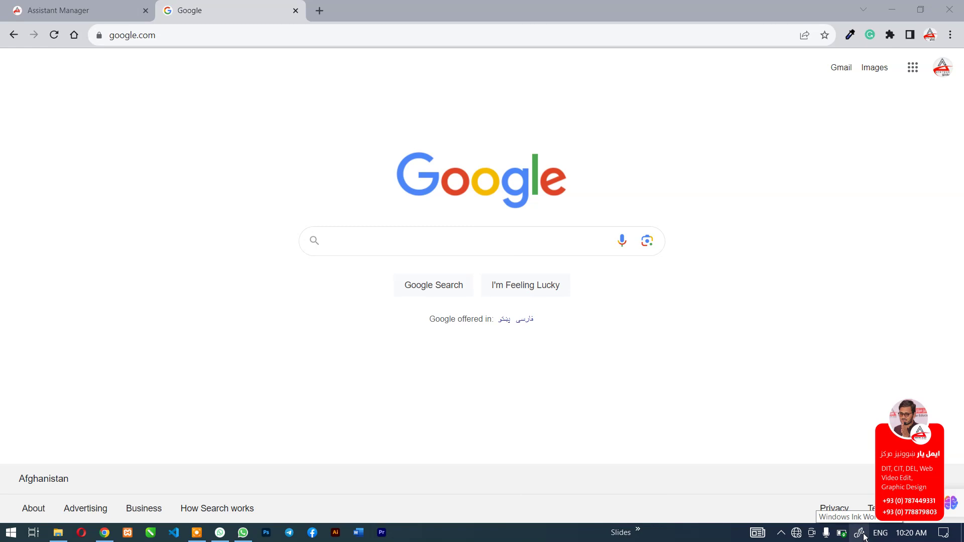
left_click(863, 534)
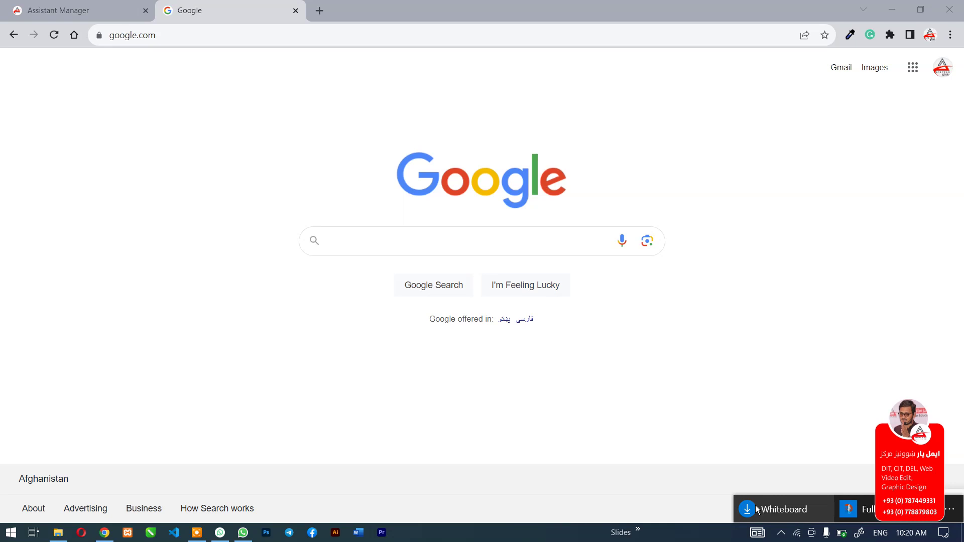
- Take a full-screen snip from the Ink Workspace, close Snip & Sketch, and hide the Windows Ink Workspace button
left_click(864, 514)
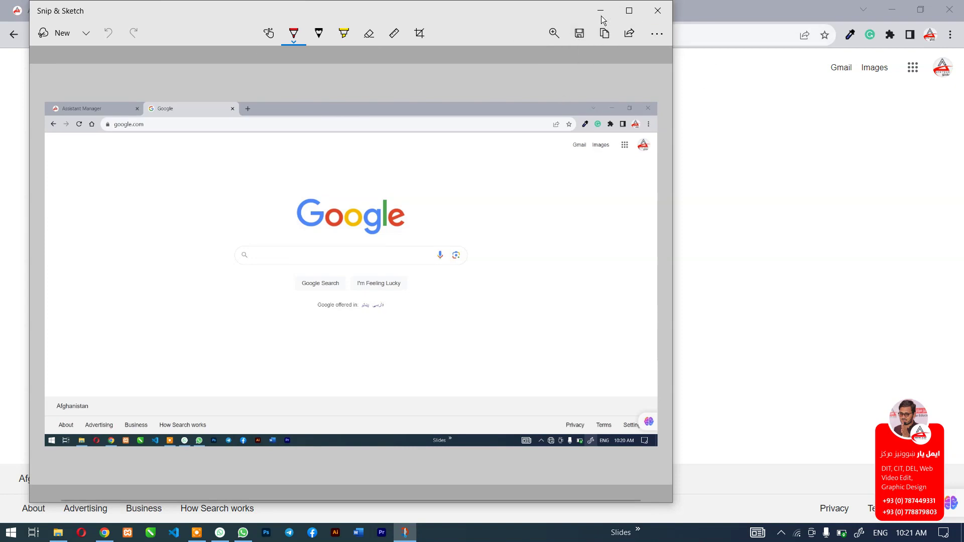
left_click(655, 19)
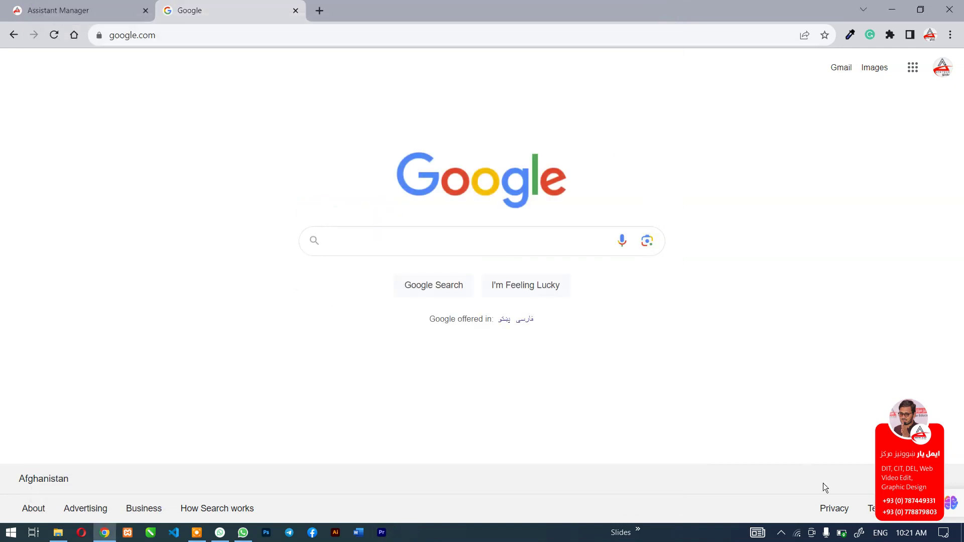
right_click(543, 533)
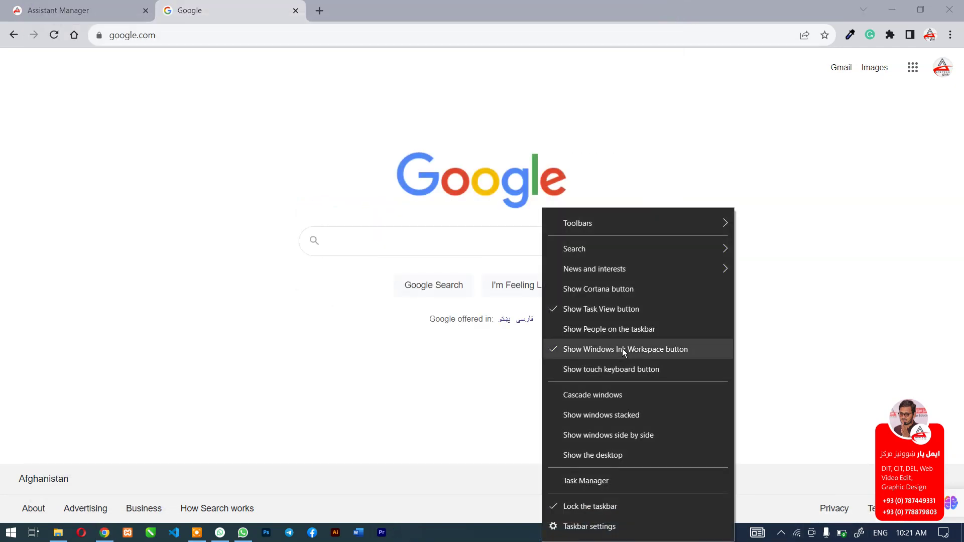
left_click(622, 349)
- Show the touch keyboard button on the taskbar, close the opened touch keyboard, and hide the button again
right_click(548, 532)
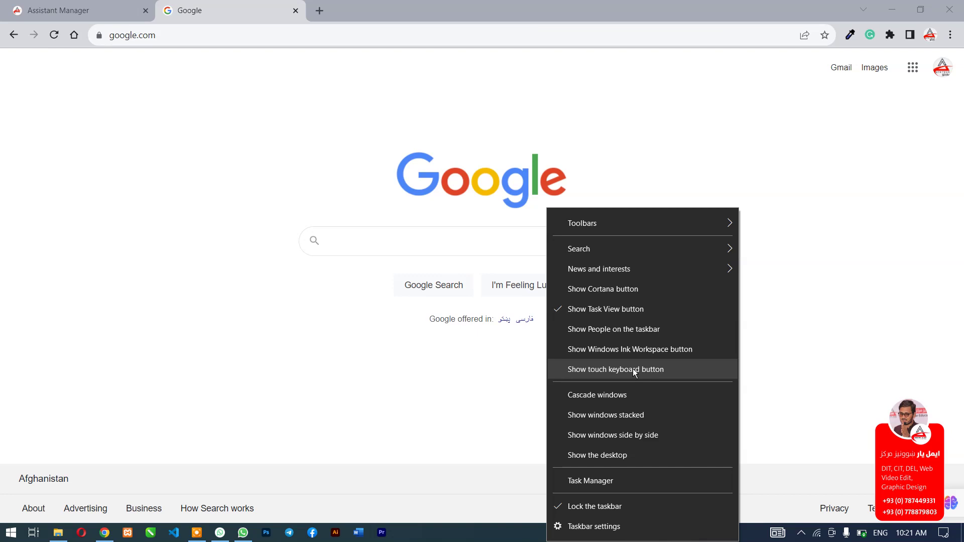
left_click(632, 369)
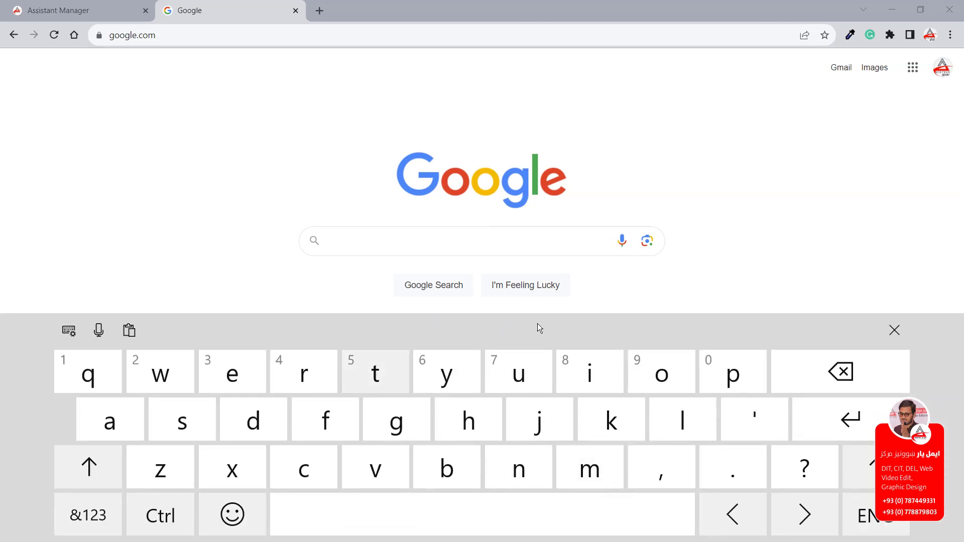
left_click(907, 330)
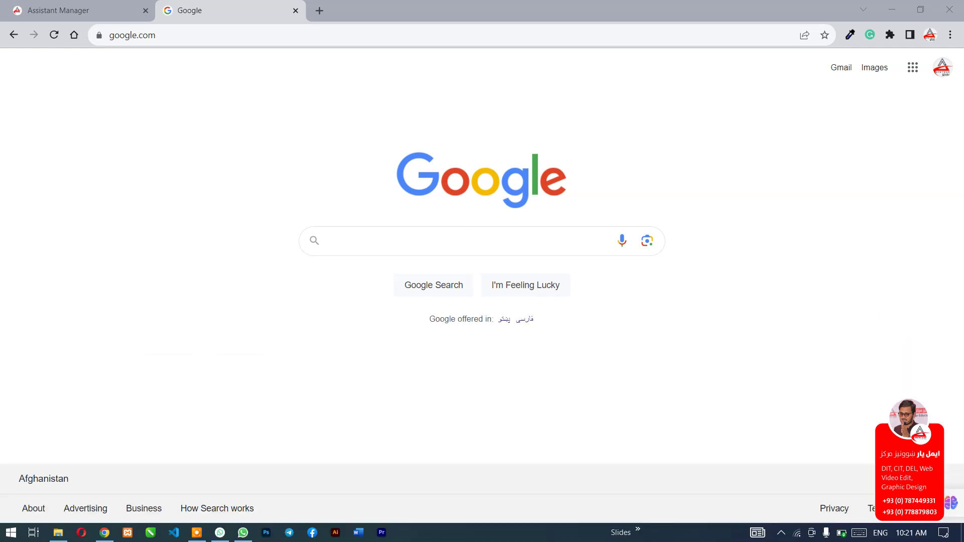
key("super")
right_click(697, 533)
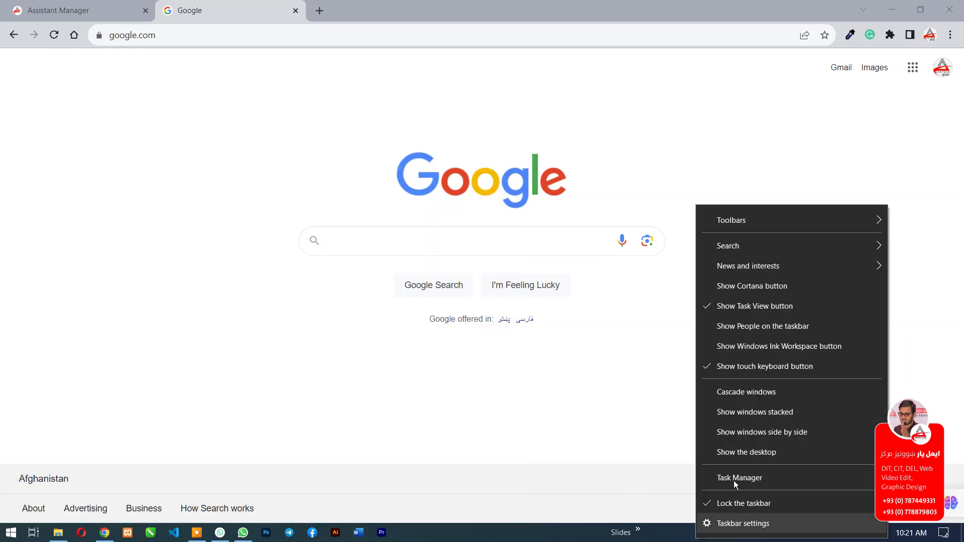
left_click(742, 366)
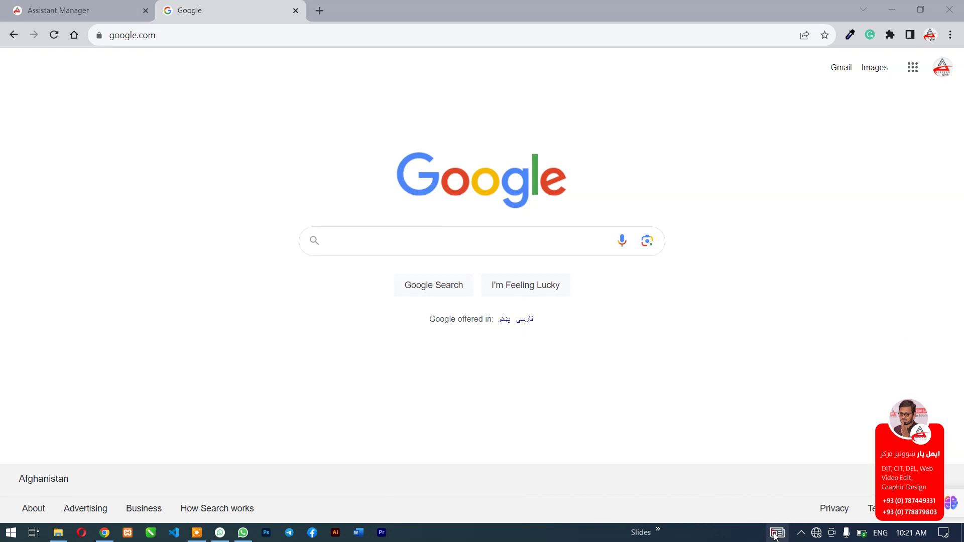
- Preview the News and interests feed and turn News and interests off on the taskbar
mouse_move(775, 533)
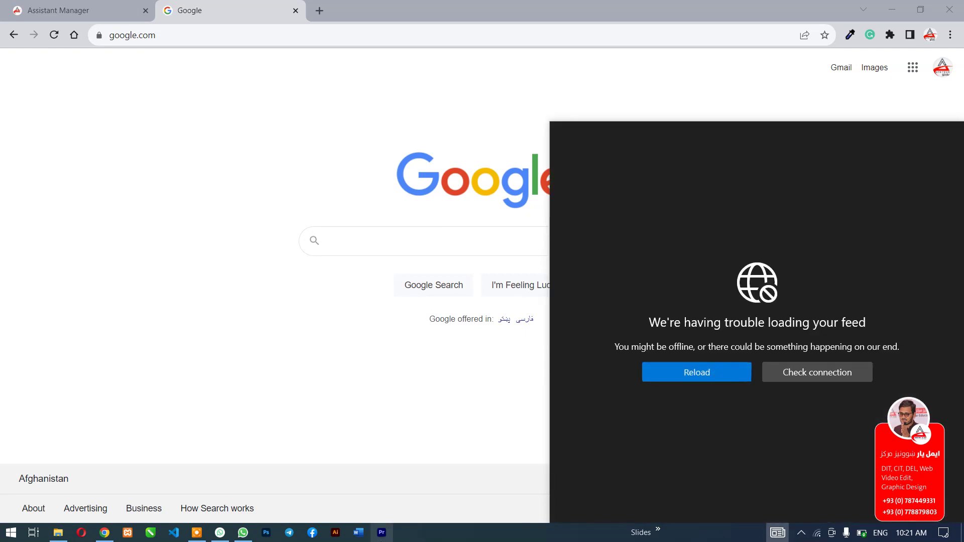
right_click(470, 536)
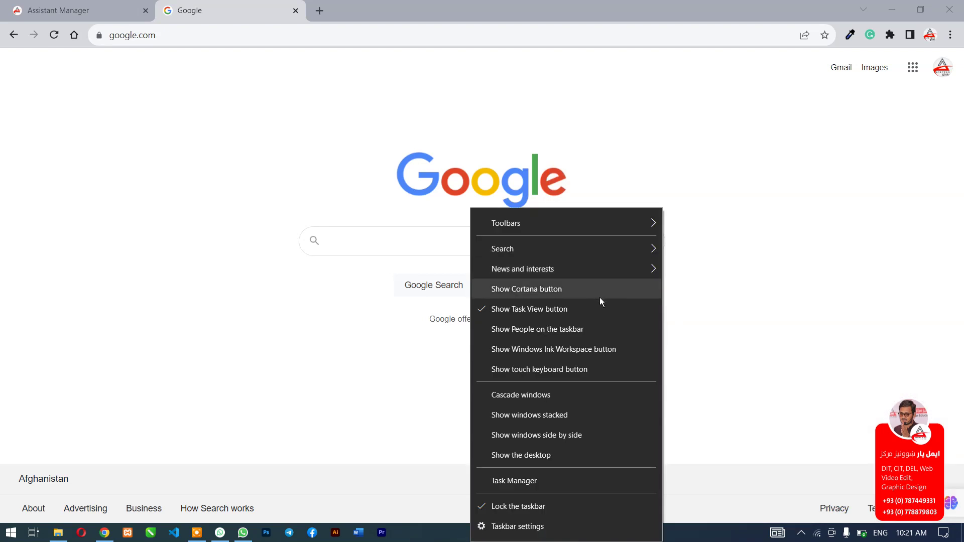
mouse_move(618, 268)
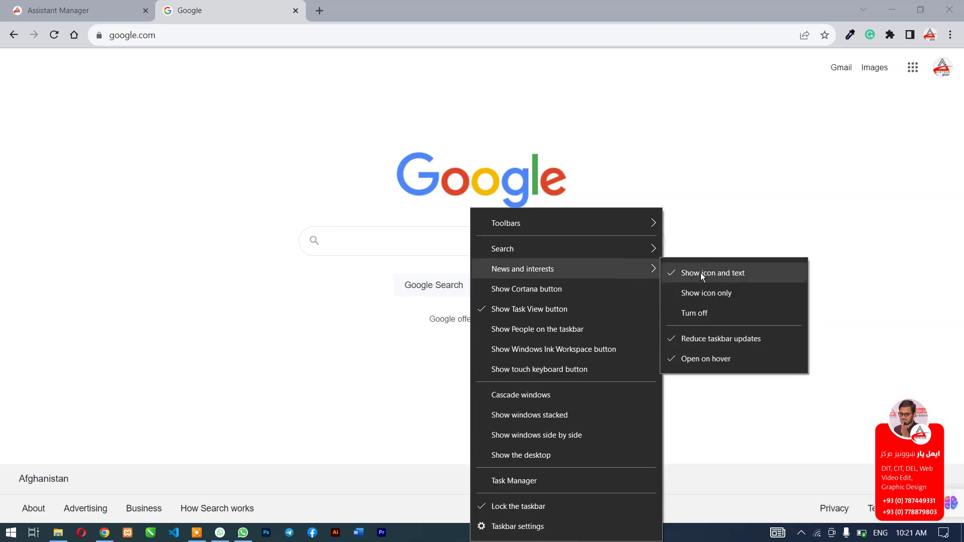
left_click(694, 314)
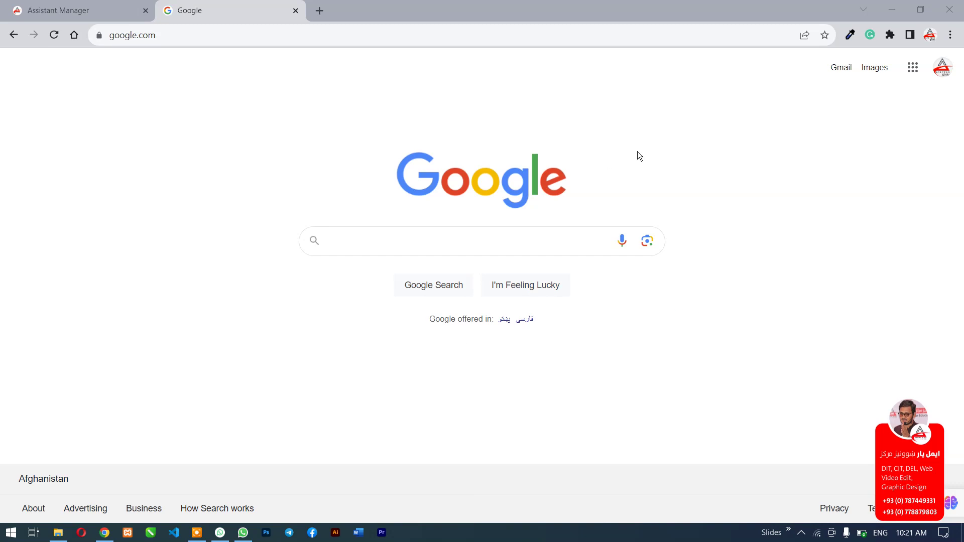
- Launch Word from the Run dialog and create several blank documents
key("super+r")
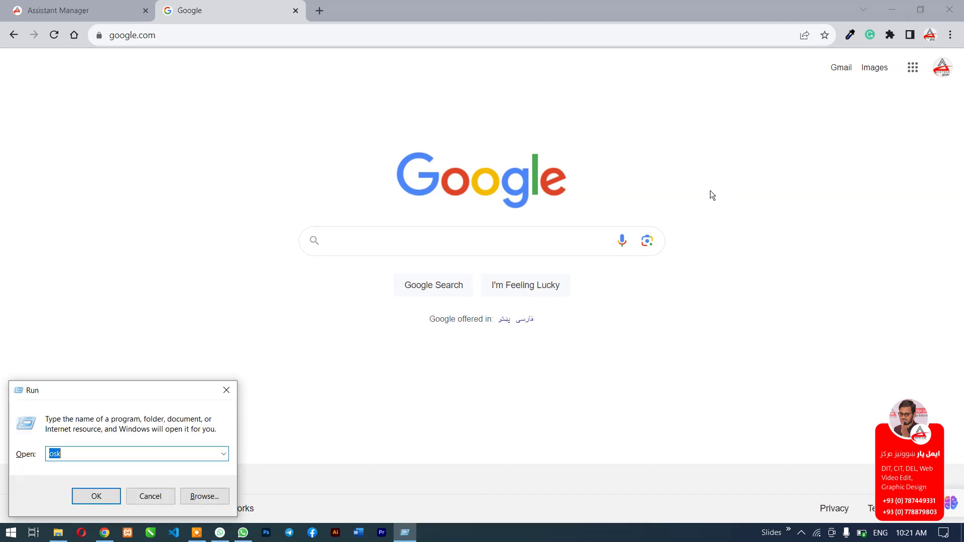
type("winw")
key("Down")
key("Return")
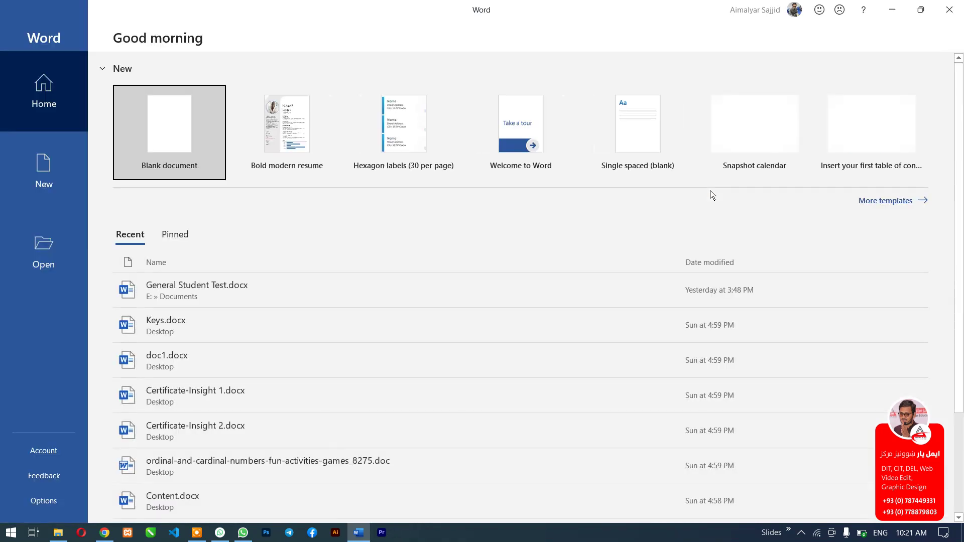
key("Return")
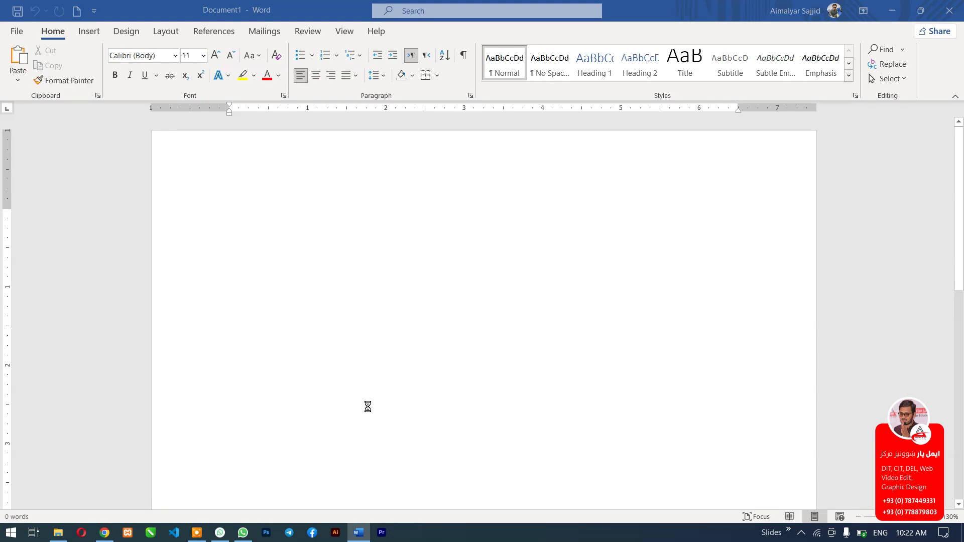
- Cascade all open windows and rearrange them with the taskbar's Show windows stacked option
right_click(401, 538)
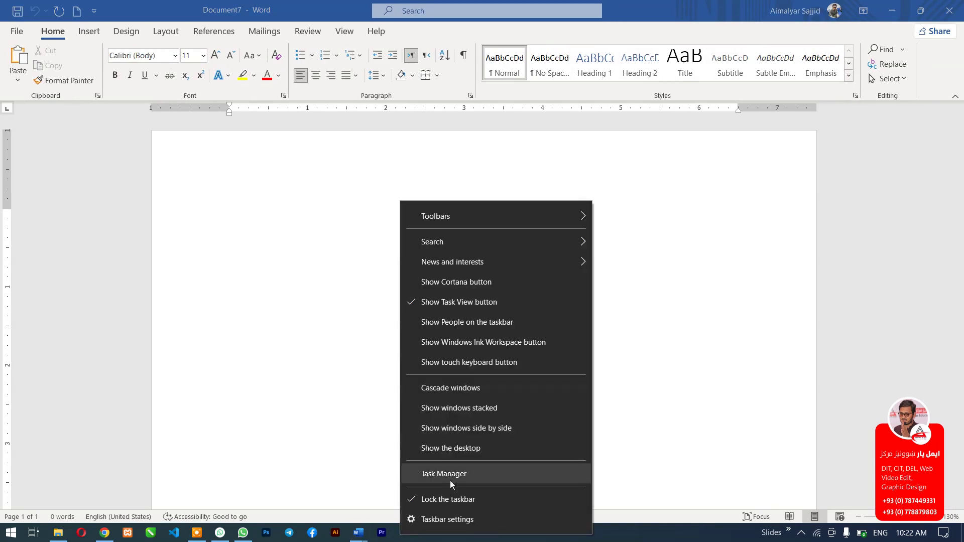
left_click(466, 386)
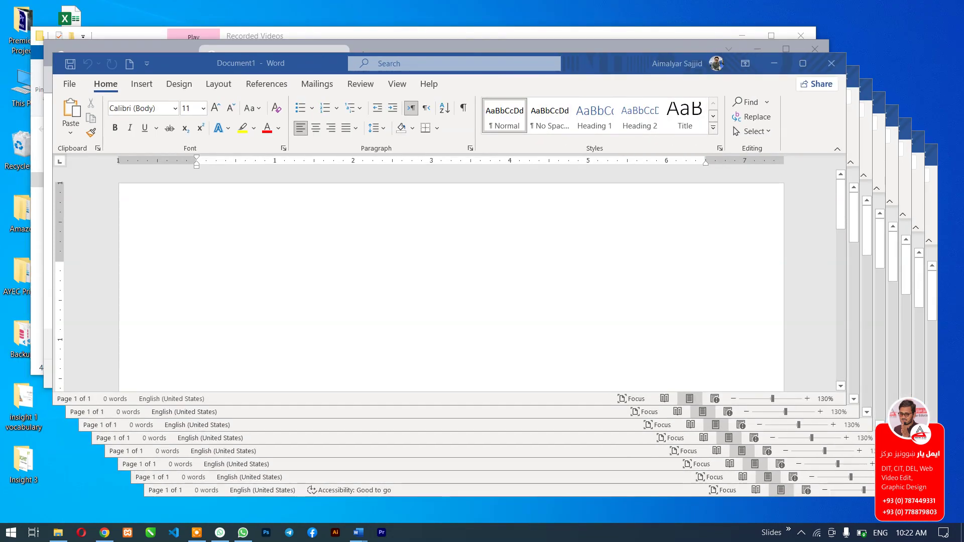
right_click(543, 541)
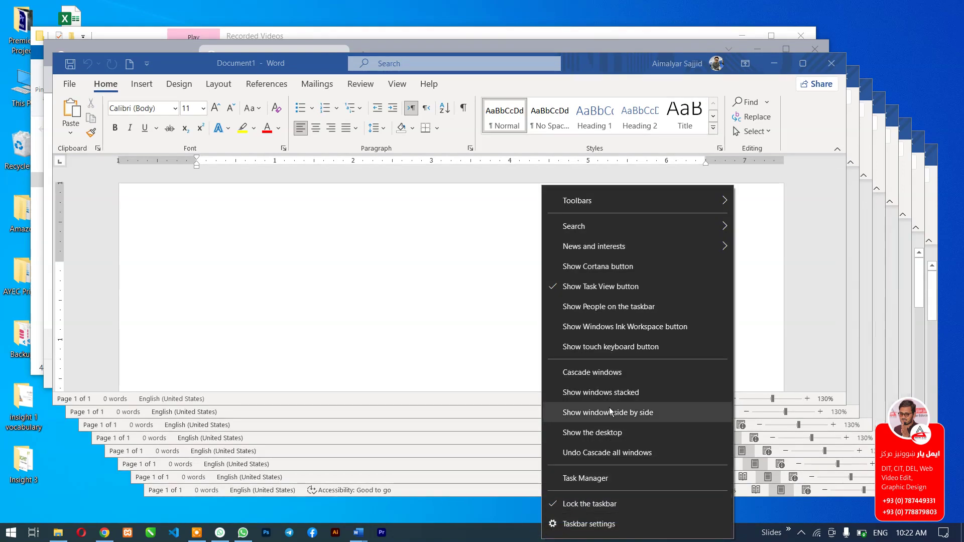
left_click(609, 395)
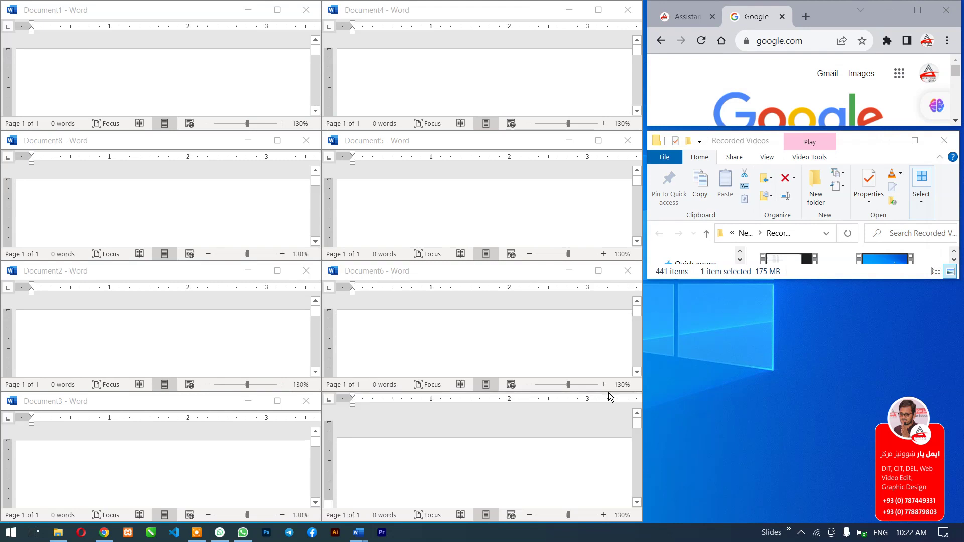
- Arrange all open windows with the taskbar's Show windows side by side option
right_click(677, 534)
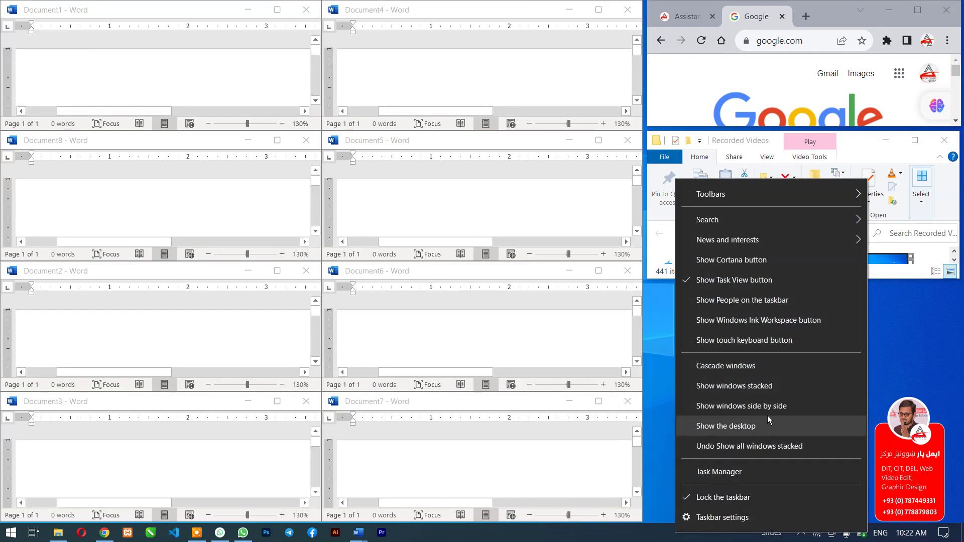
left_click(713, 406)
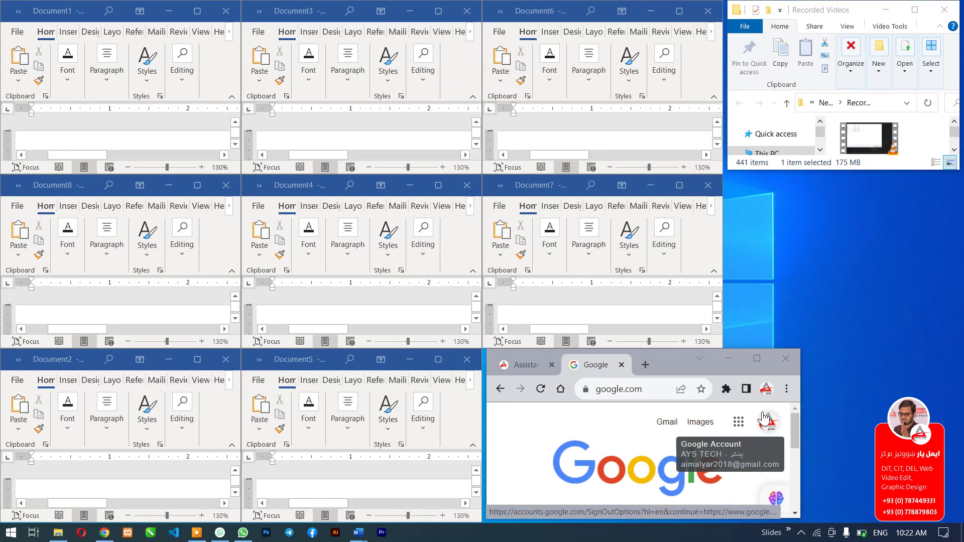
left_click(768, 417)
- Reveal the desktop with the taskbar's Show the desktop option, and restore the windows with Show open windows
right_click(723, 533)
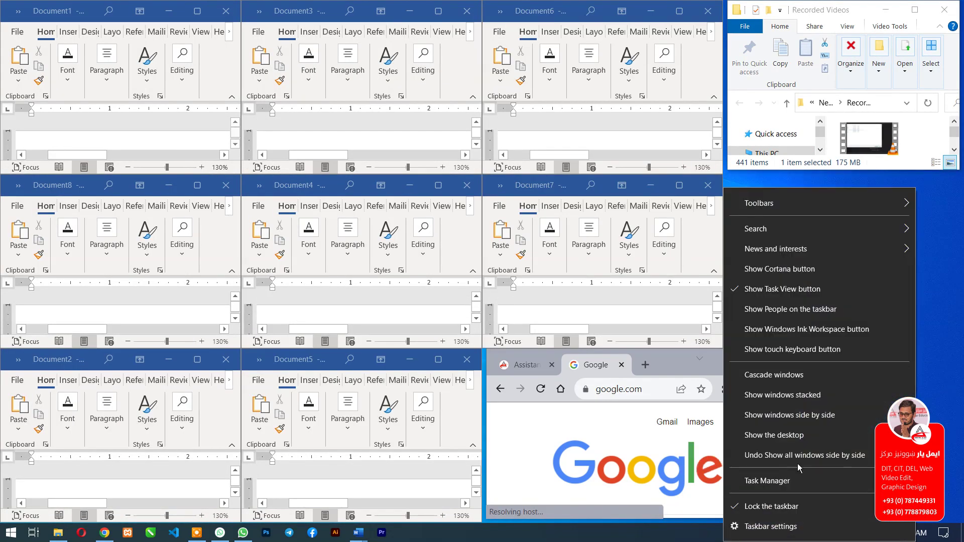
left_click(784, 437)
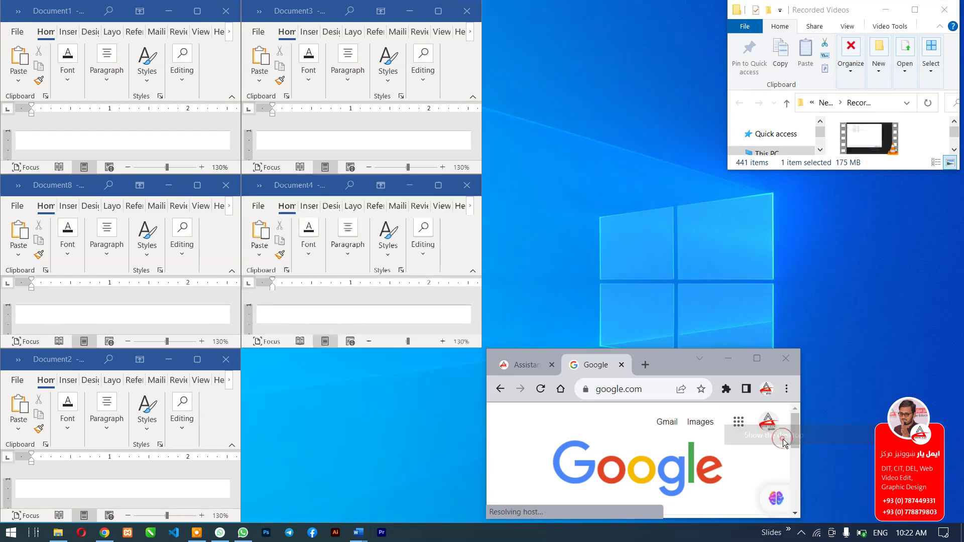
right_click(719, 533)
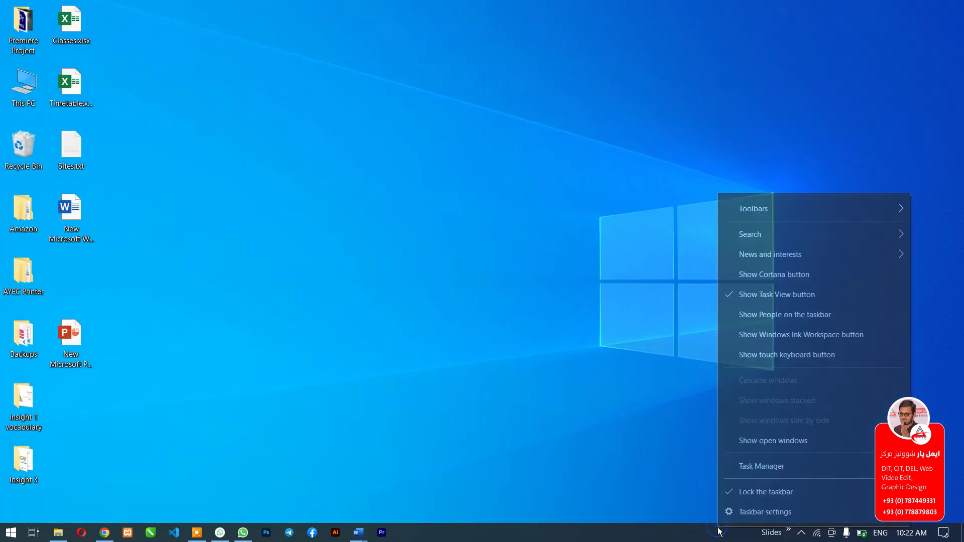
left_click(796, 441)
right_click(694, 535)
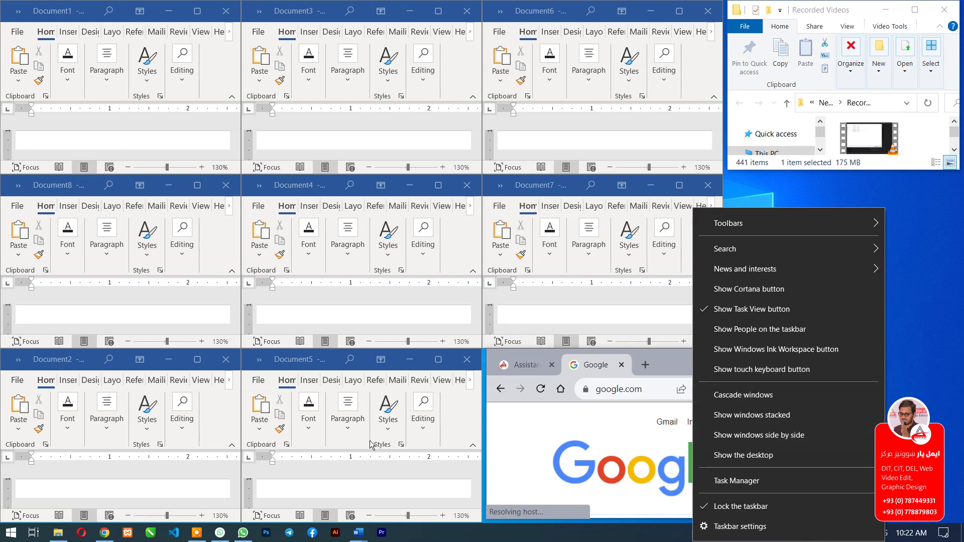
key("Escape")
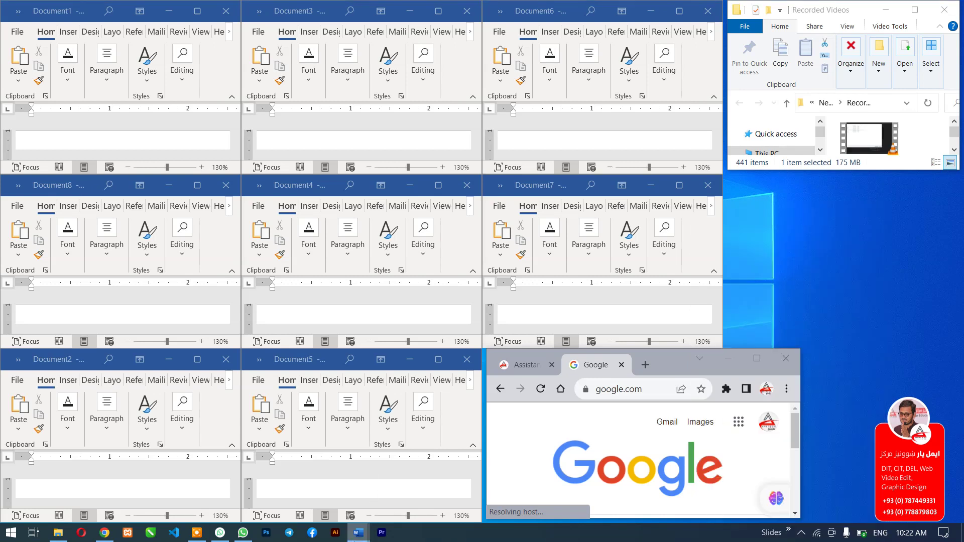
- Clear the desktop by closing all Word windows and File Explorer and minimizing Chrome
right_click(359, 532)
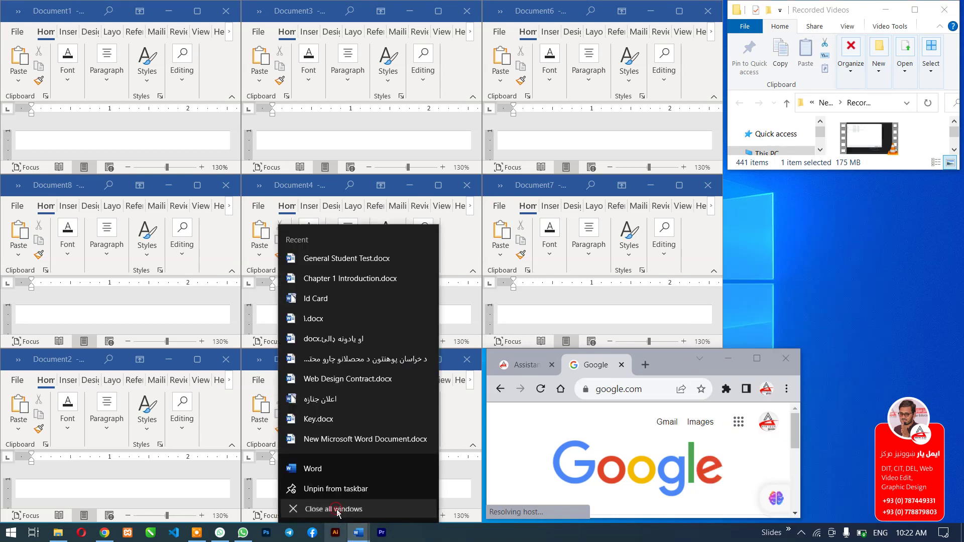
left_click(335, 509)
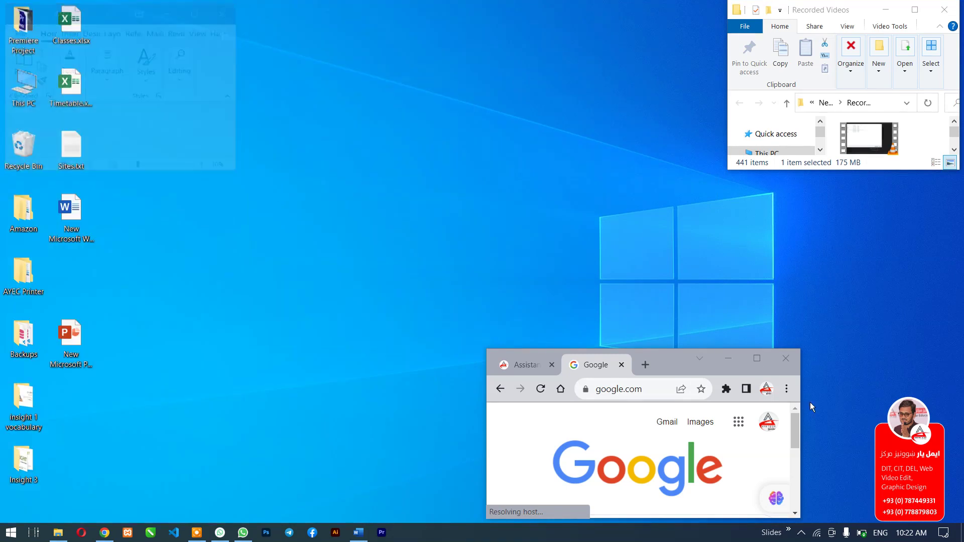
left_click(755, 360)
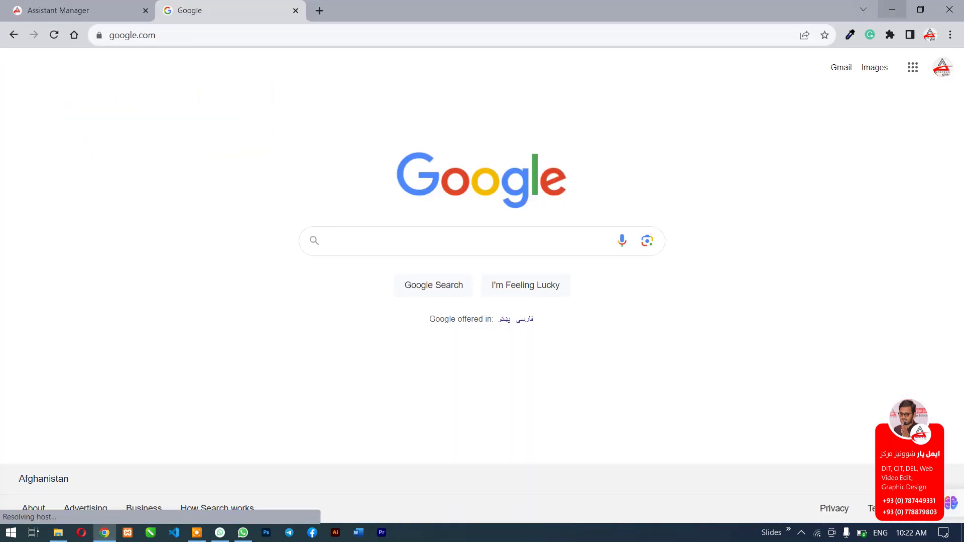
left_click(892, 9)
left_click(950, 13)
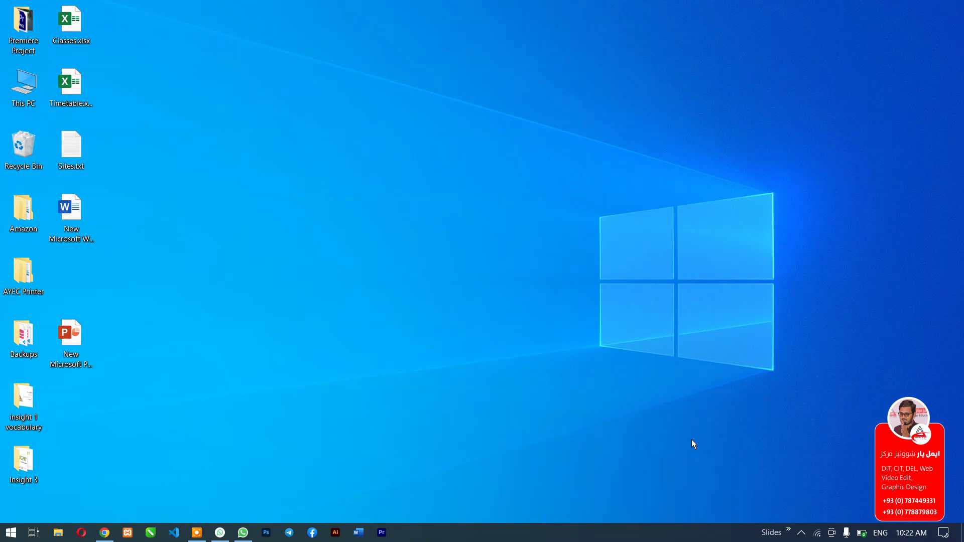
- Open Task Manager from the taskbar options and maximize its window
right_click(685, 539)
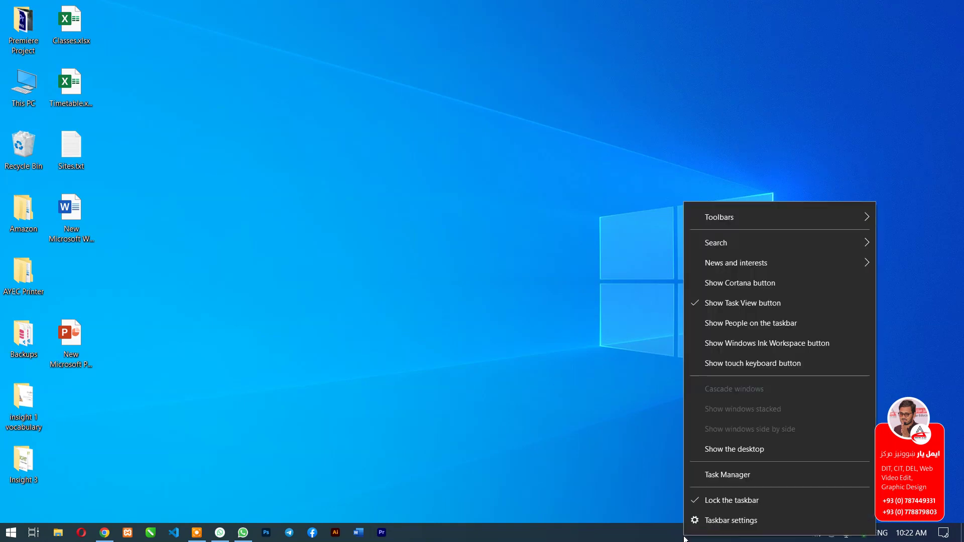
left_click(723, 477)
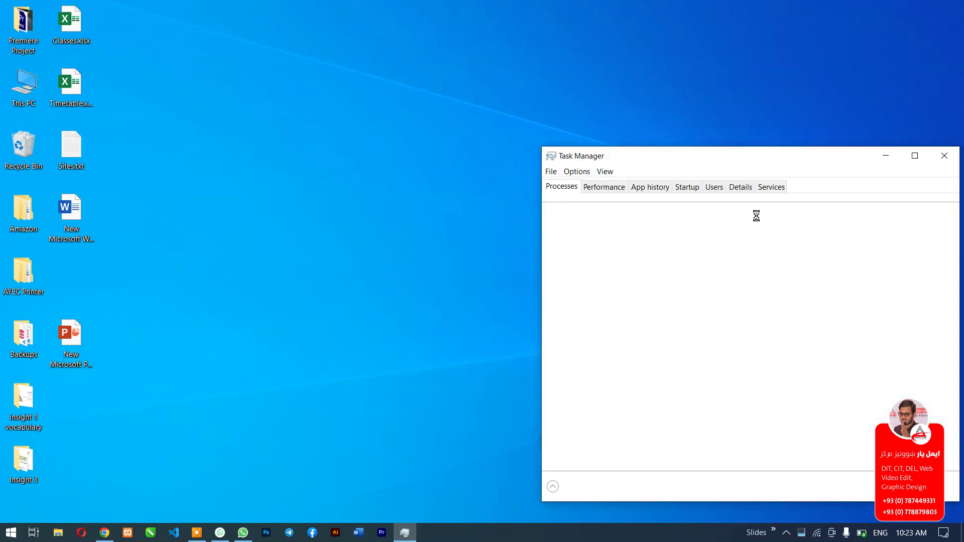
left_click_drag(788, 155, 491, 75)
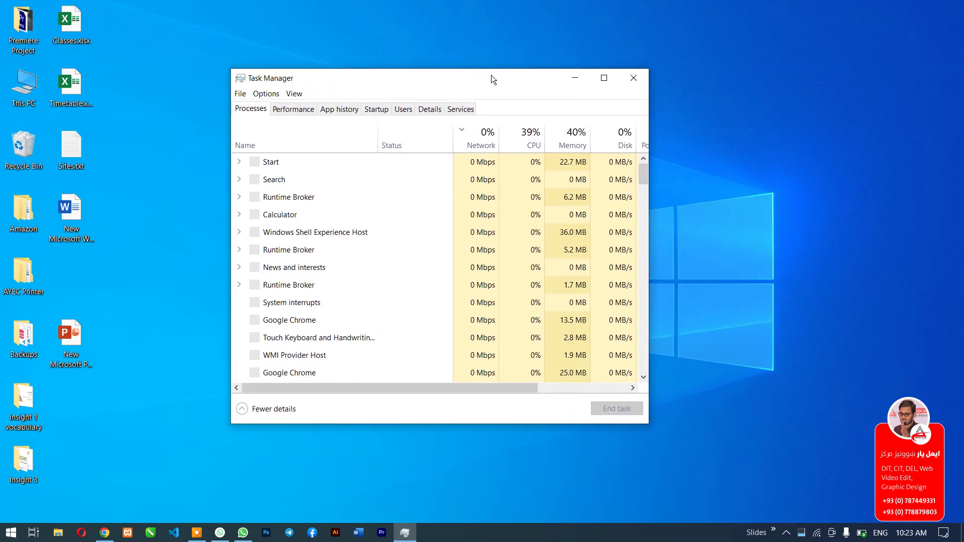
left_click(603, 80)
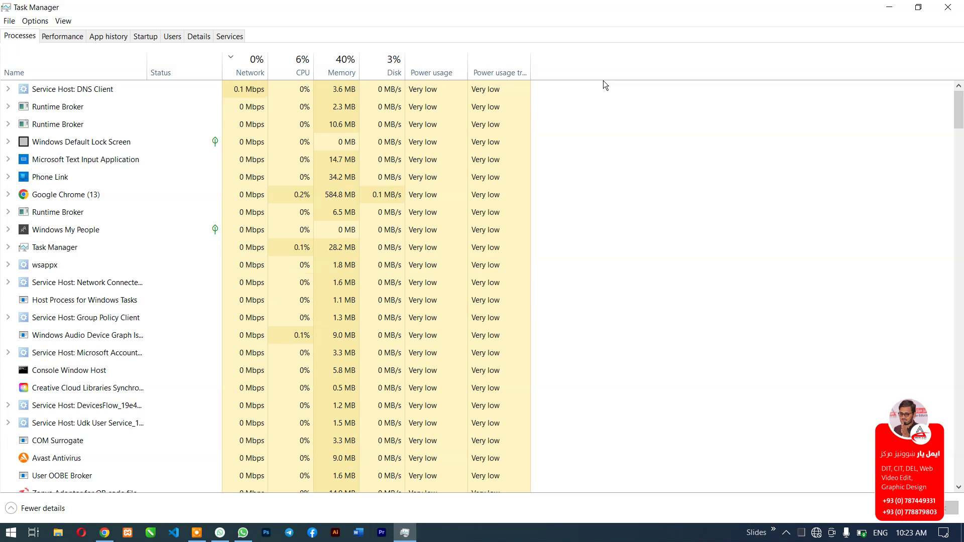
- Preview Task Manager's compact view with Google Chrome selected, and return to the maximized detailed view
left_click(18, 508)
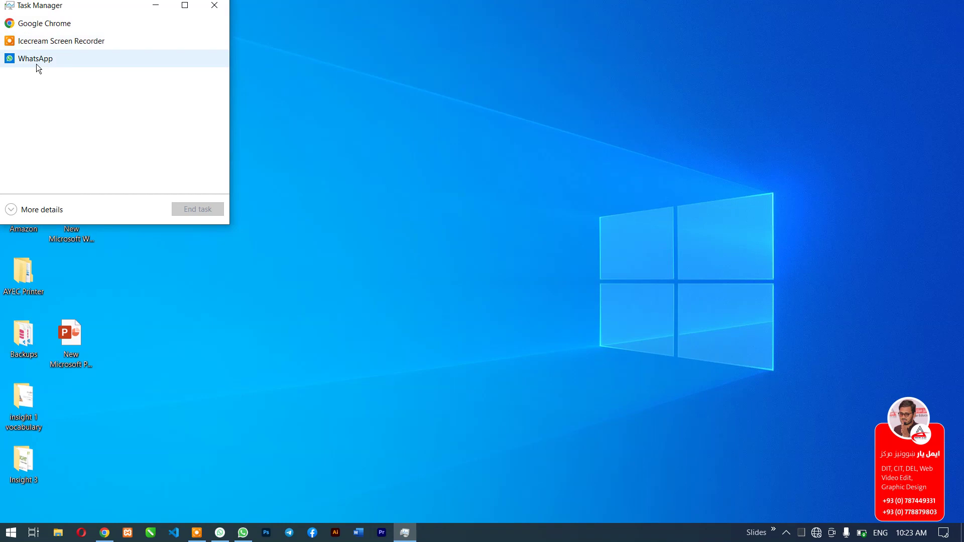
left_click(36, 31)
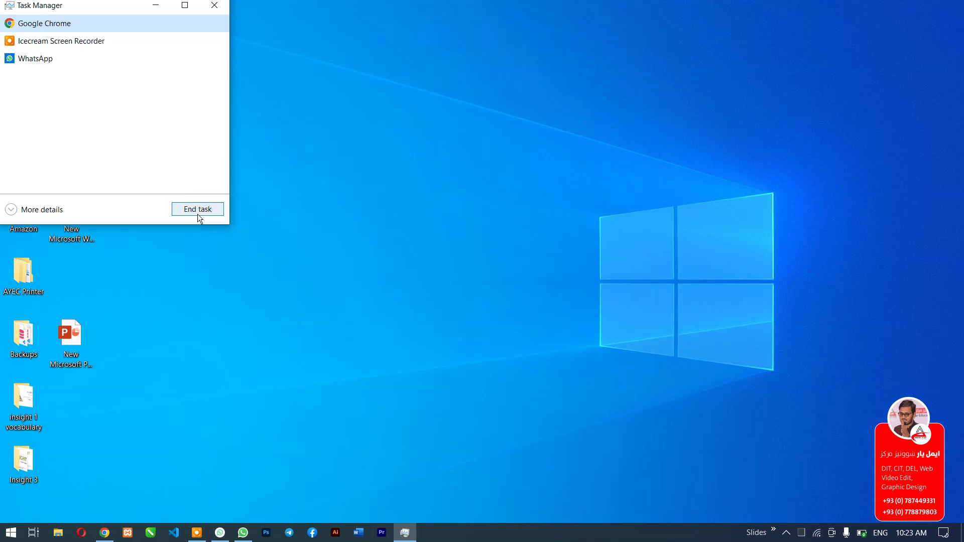
left_click(36, 211)
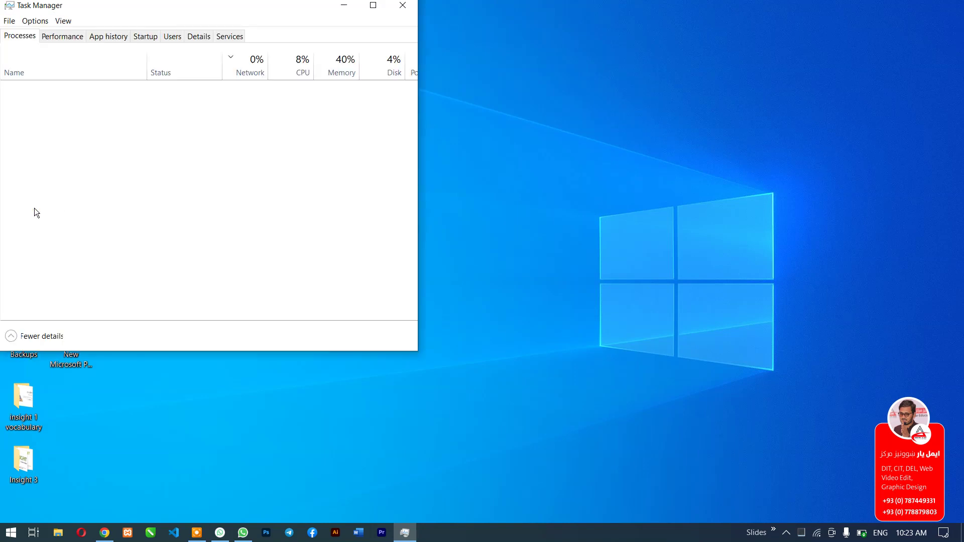
left_click(373, 5)
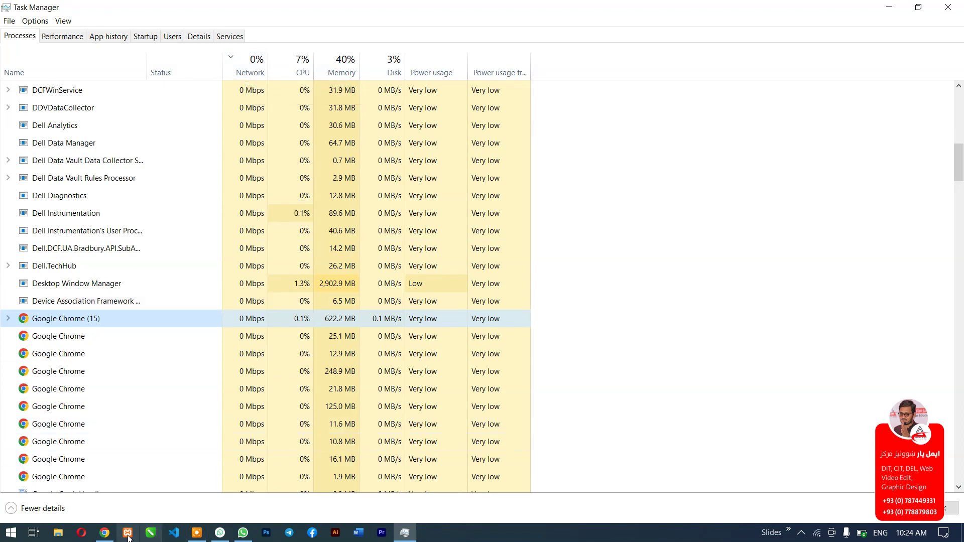
- Switch to Chrome, add a new tab, and open the Messenger, Gmail and YT Studio bookmarks in separate tabs
left_click(105, 532)
left_click(292, 40)
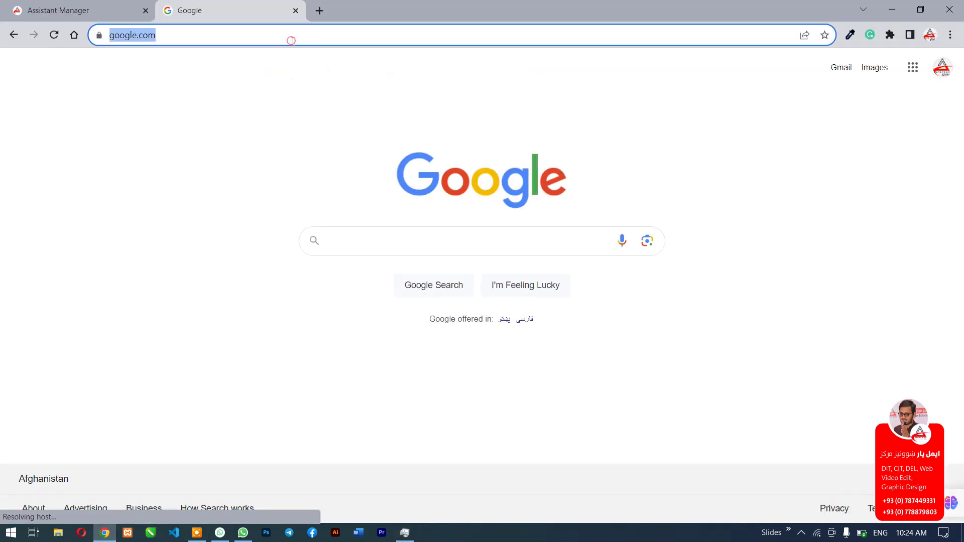
left_click(317, 13)
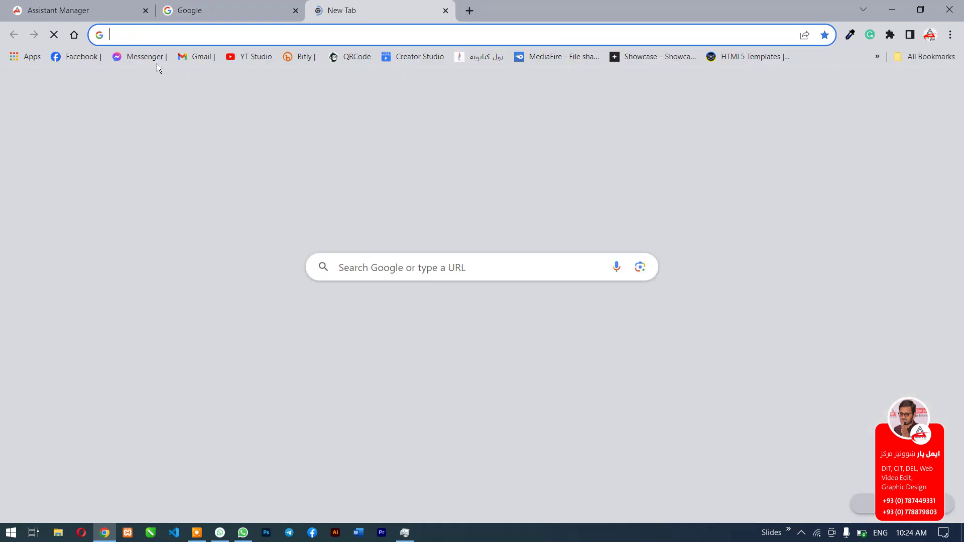
right_click(139, 63)
left_click(175, 65)
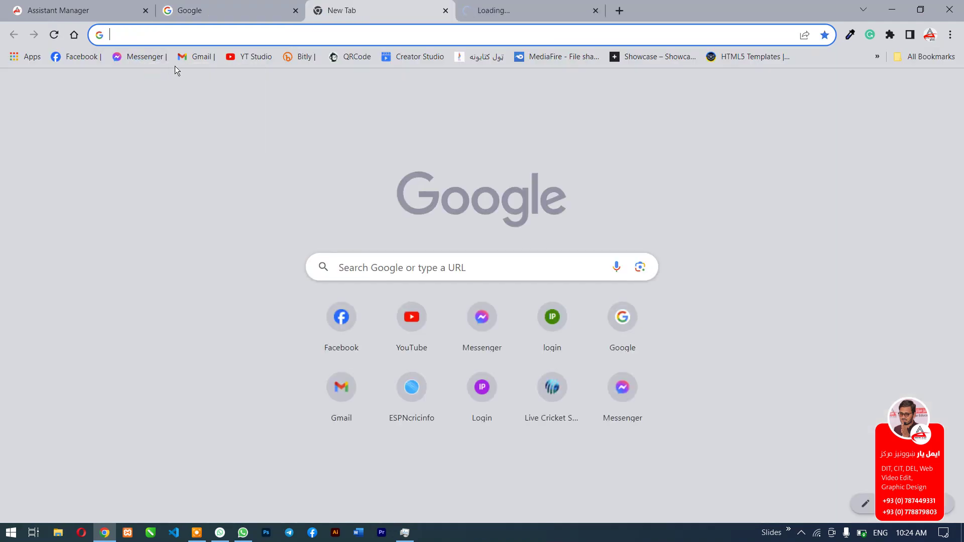
right_click(195, 57)
left_click(236, 66)
right_click(239, 57)
left_click(262, 66)
- Return to Task Manager, sort the processes by highest network usage, and look through the list
key("ctrl+shift+Escape")
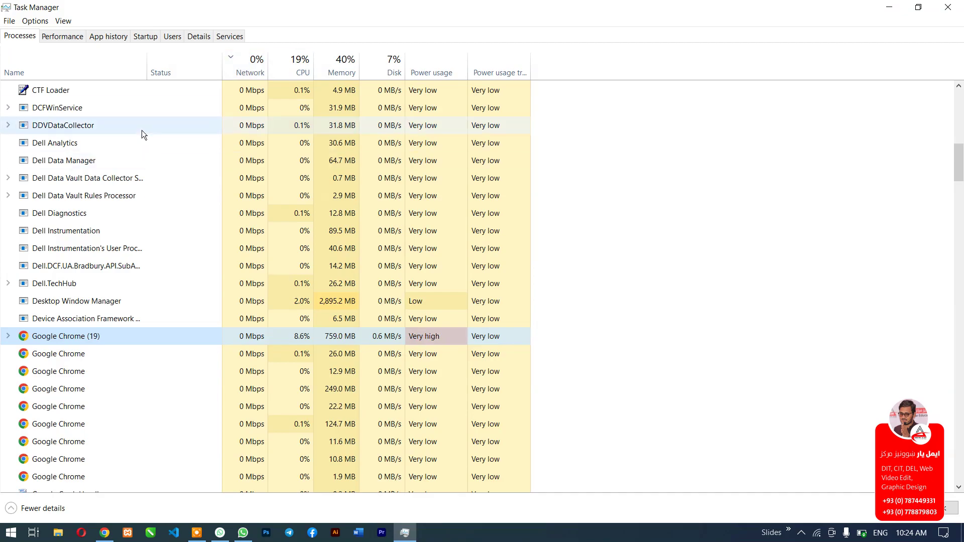
left_click(257, 73)
left_click(244, 59)
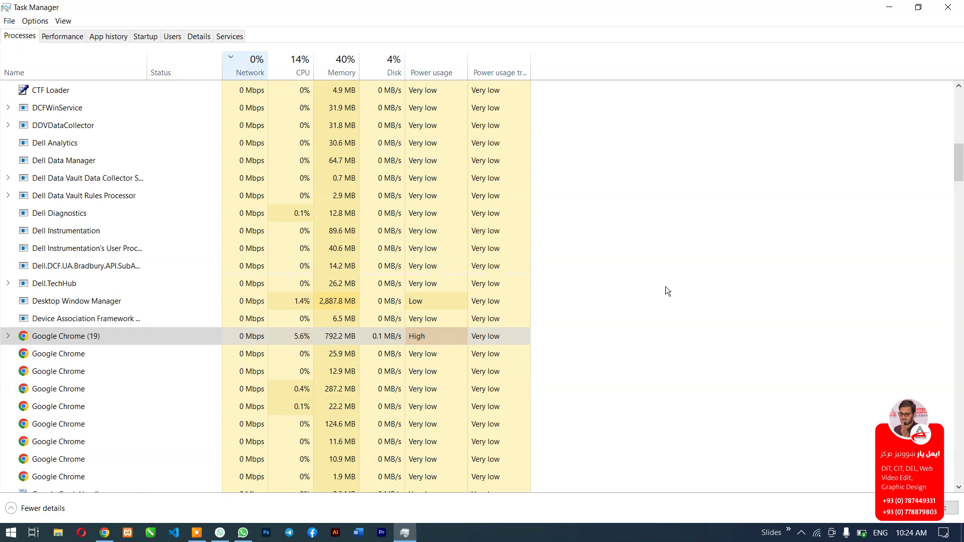
scroll(664, 292, "up", 10)
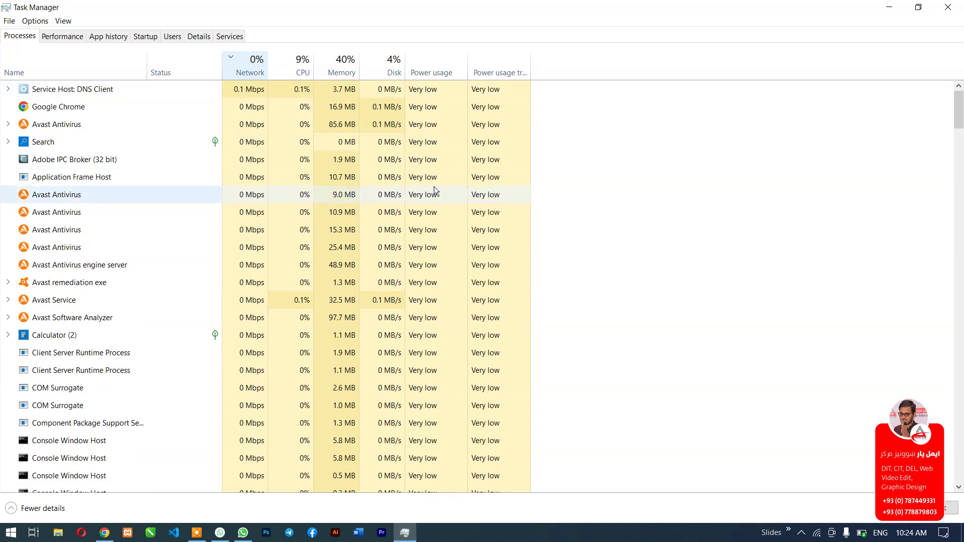
scroll(434, 190, "down", 6)
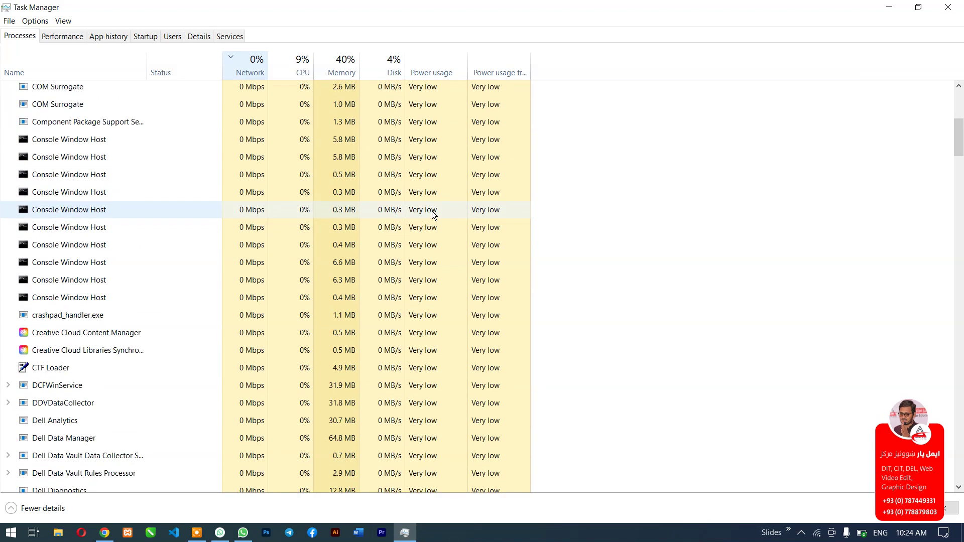
scroll(434, 215, "up", 6)
- Switch back to Chrome and check the loading state of the Messenger, Gmail and YouTube Studio tabs
key("alt+Tab")
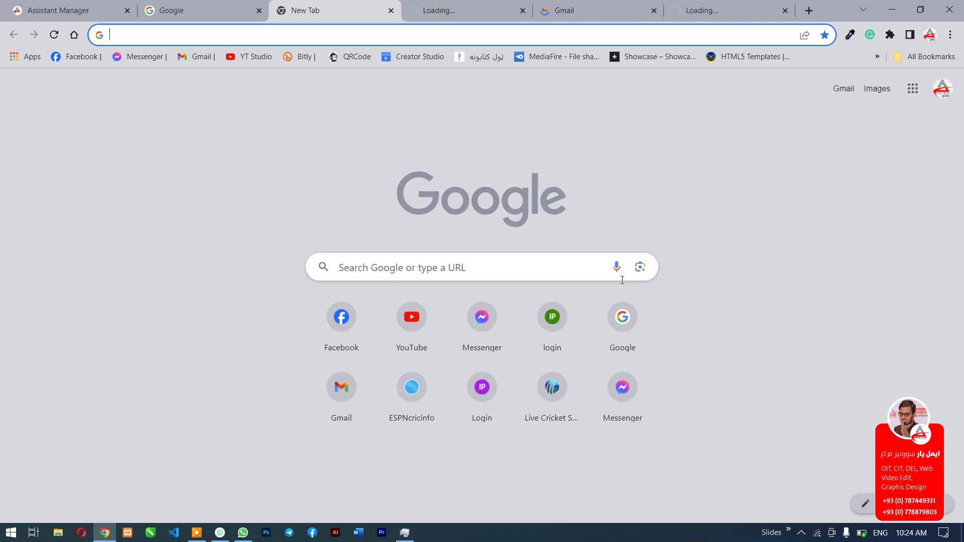
left_click(448, 2)
key("ctrl+Tab")
key("ctrl+Tab")
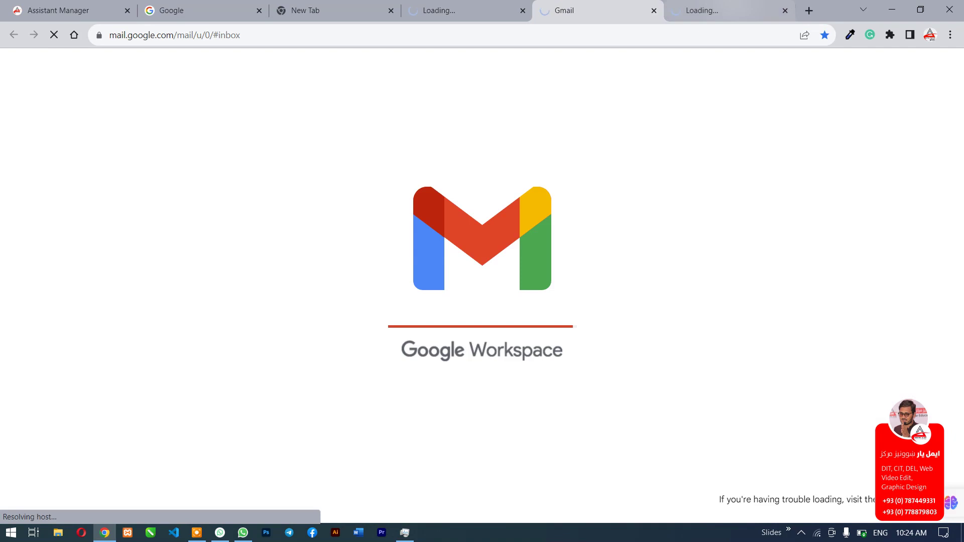
key("ctrl+shift+Tab")
key("ctrl+shift+Tab")
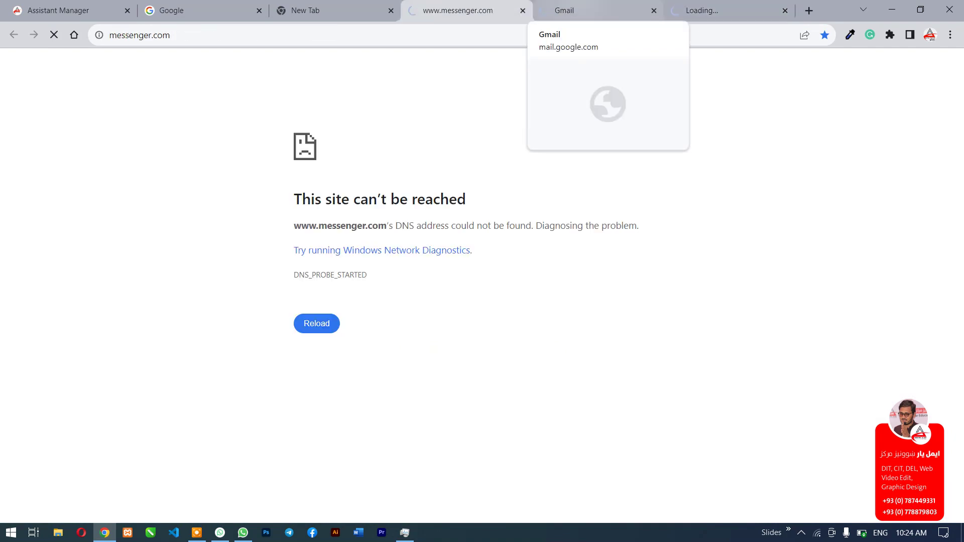
left_click(577, 4)
left_click(703, 4)
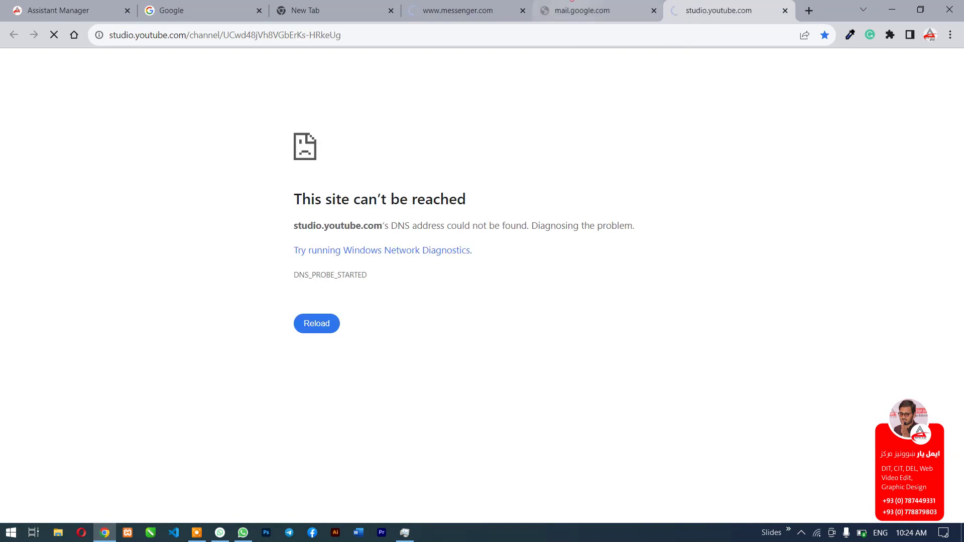
key("ctrl+shift+Tab")
key("ctrl+shift+Tab")
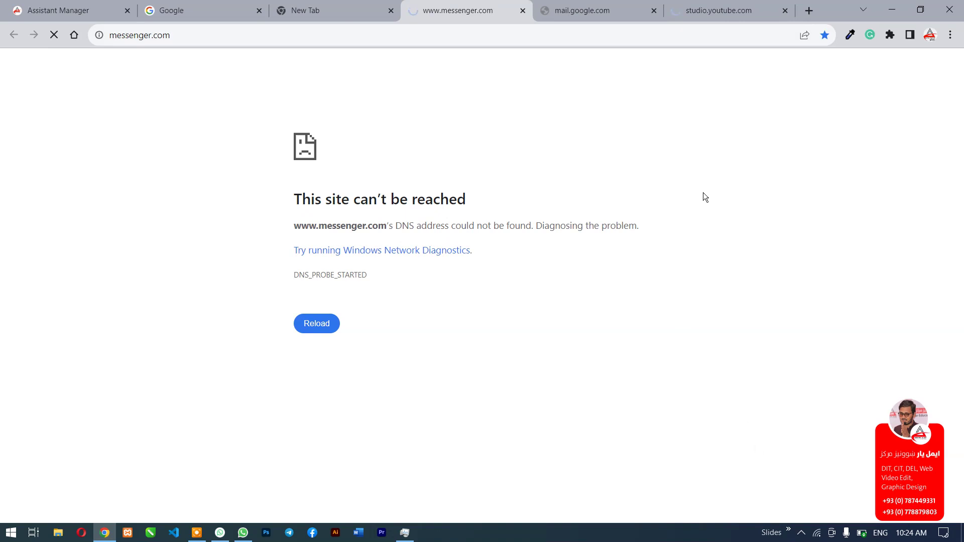
- Check the Wi-Fi connection status in the network list and close the list
left_click(817, 534)
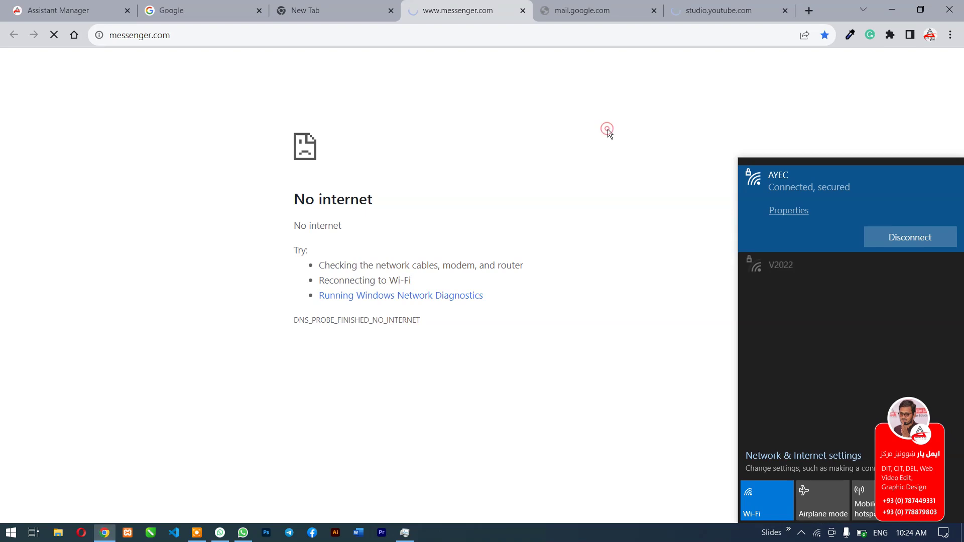
left_click(606, 129)
left_click(573, 43)
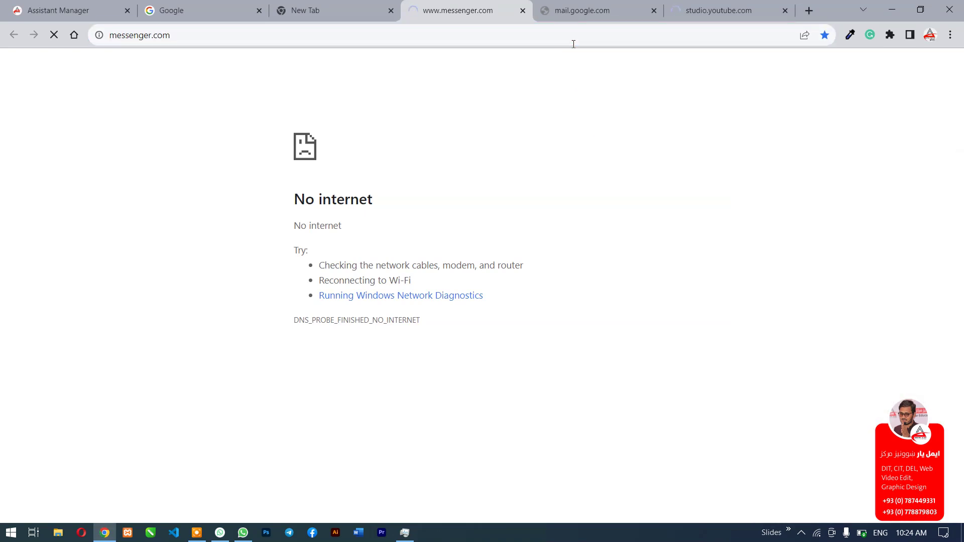
- Check the Gmail and YouTube Studio tabs again and reload the Messenger page
key("ctrl+Tab")
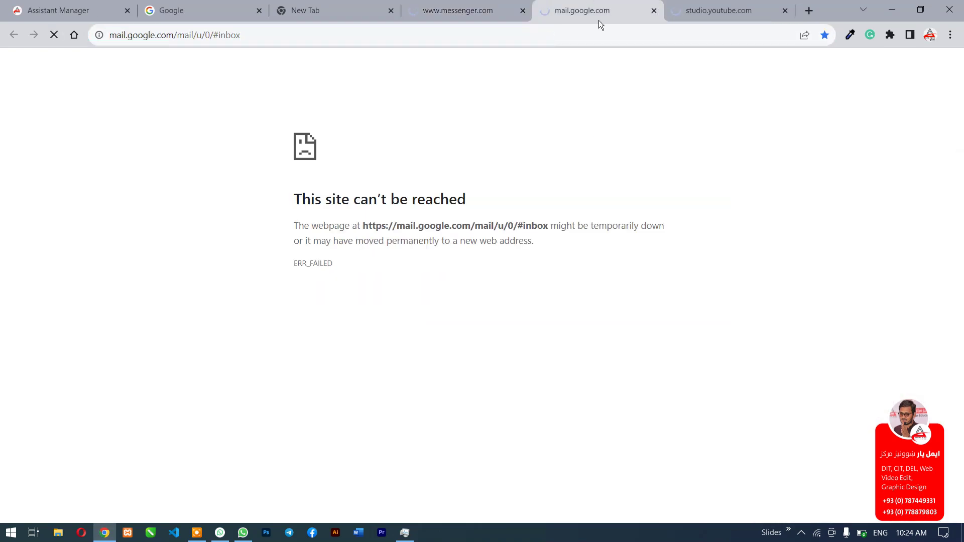
key("ctrl+Tab")
left_click(574, 2)
left_click(477, 3)
left_click(520, 31)
key("Return")
key("ctrl+Tab")
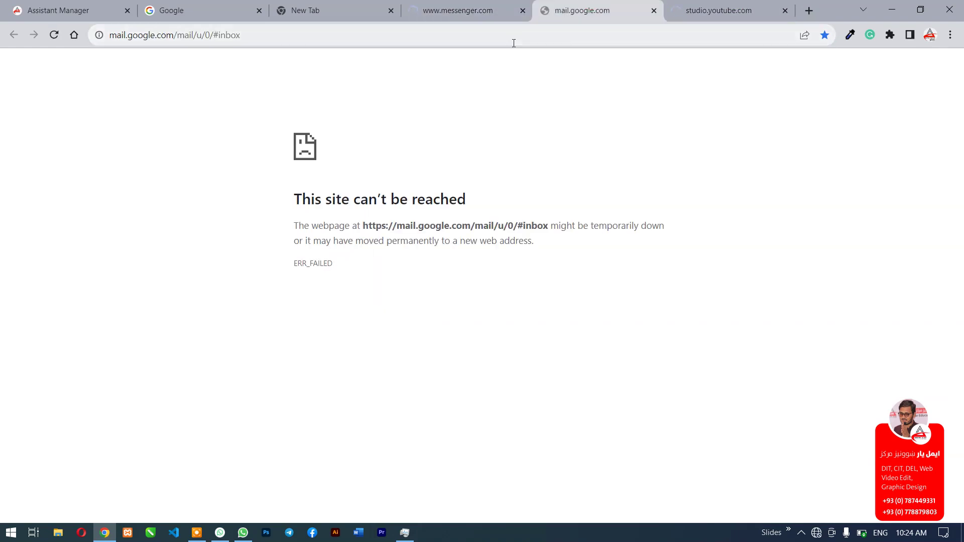
- Reload the Gmail inbox page and check the Wi-Fi connection in the network list
left_click(512, 39)
key("Return")
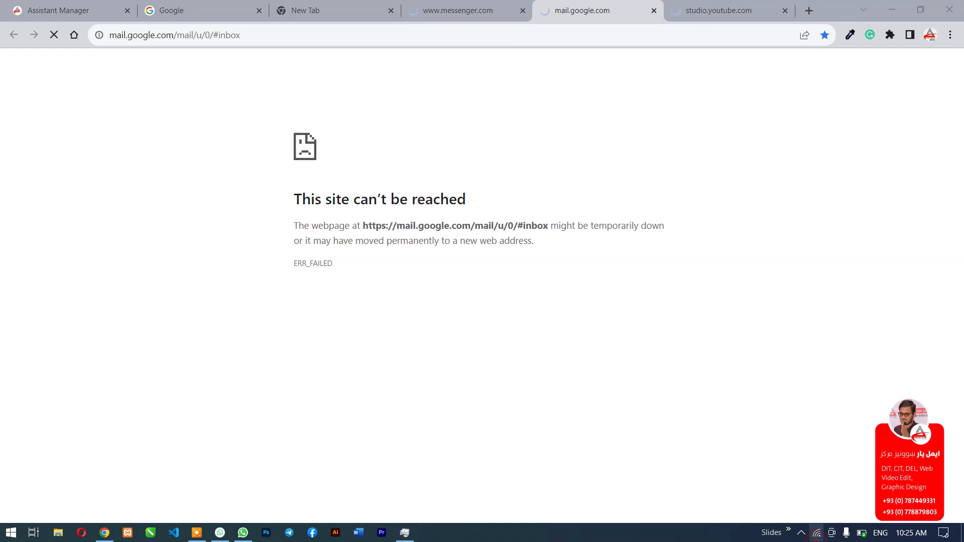
left_click(817, 533)
- Return to Task Manager and look through the processes sorted by network usage
key("ctrl+shift+Escape")
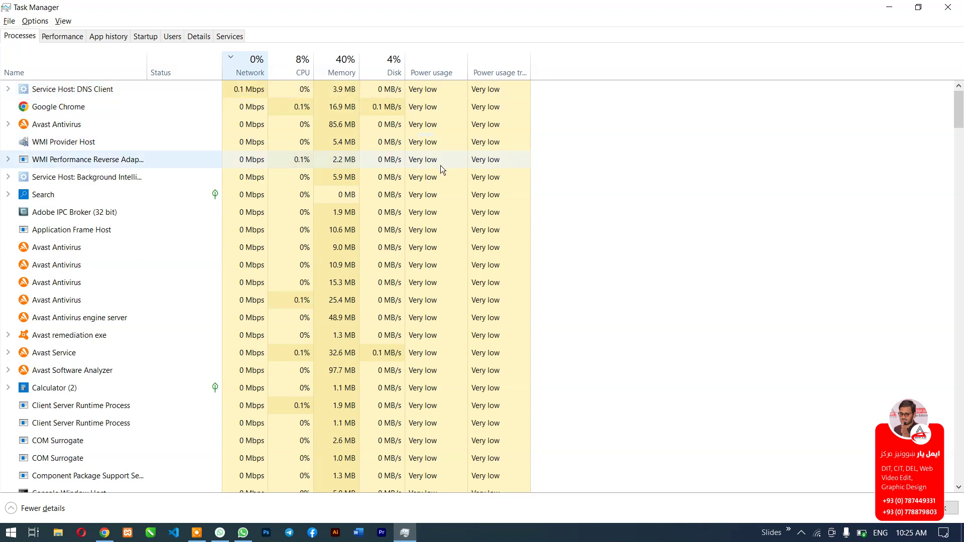
scroll(441, 165, "down", 10)
scroll(441, 168, "down", 11)
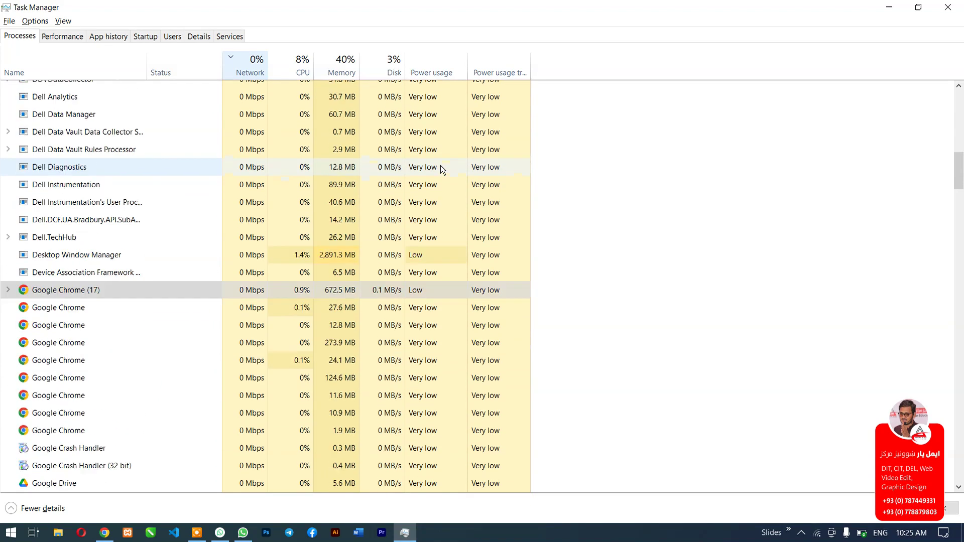
scroll(440, 165, "down", 1)
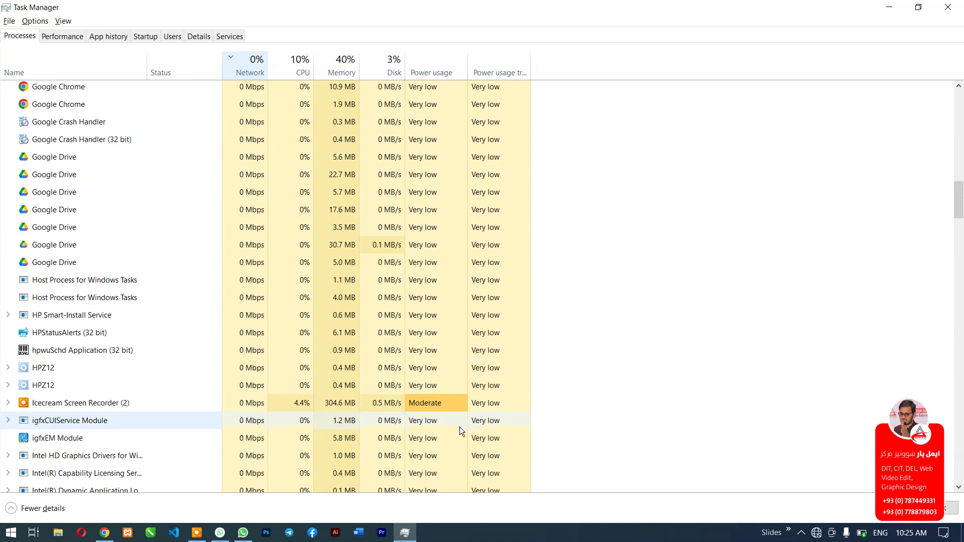
scroll(441, 405, "down", 20)
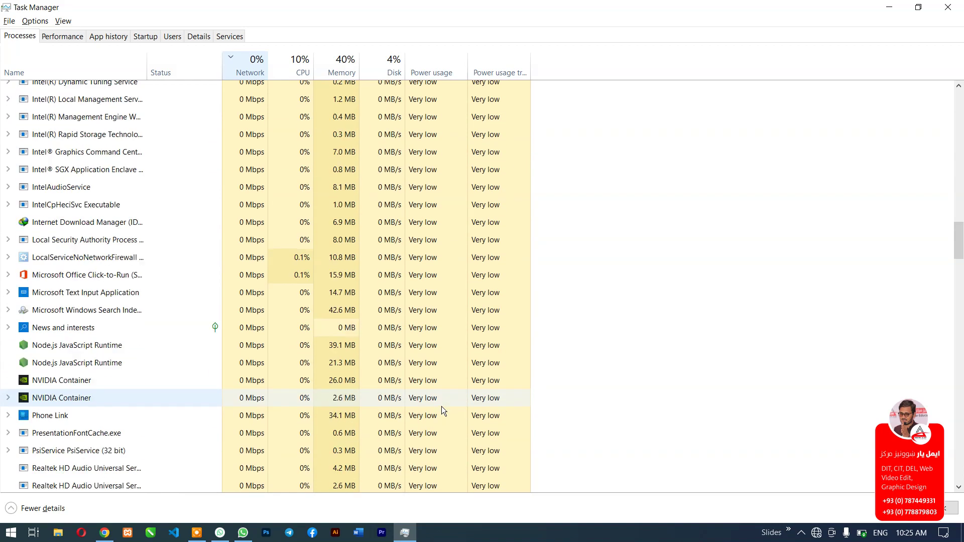
scroll(442, 405, "up", 20)
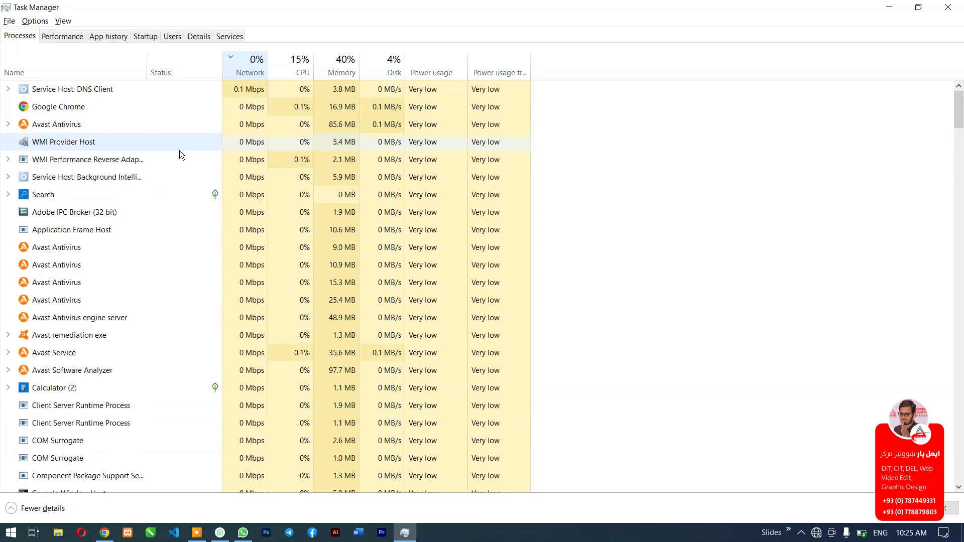
- Review the performance graphs for CPU, Memory, Disk 0, Wi-Fi, GPU 0 and GPU 1 in Task Manager
left_click(51, 37)
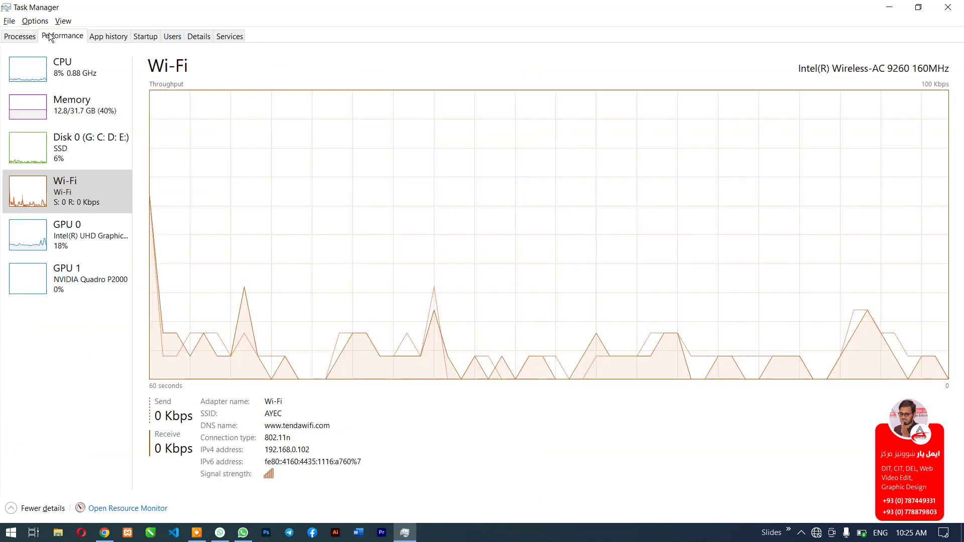
left_click(88, 77)
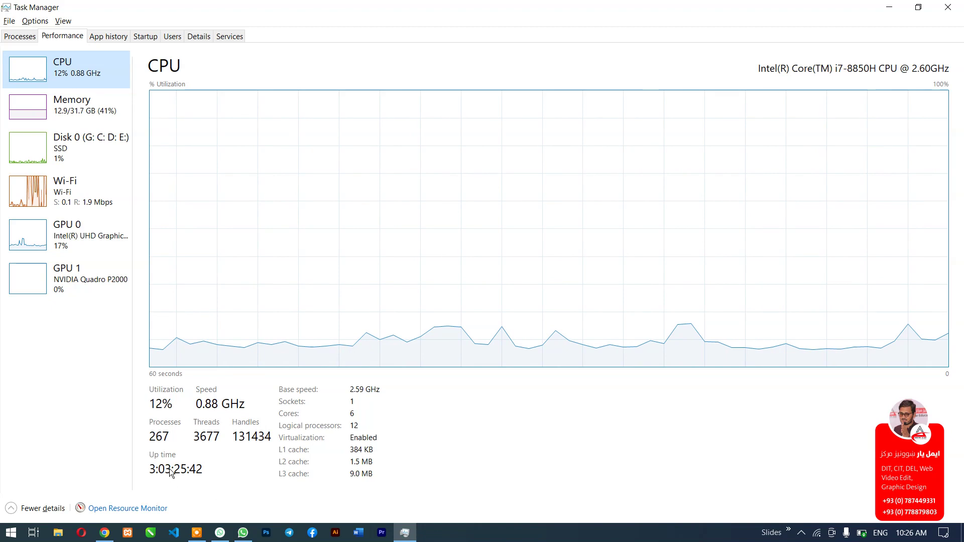
left_click(77, 120)
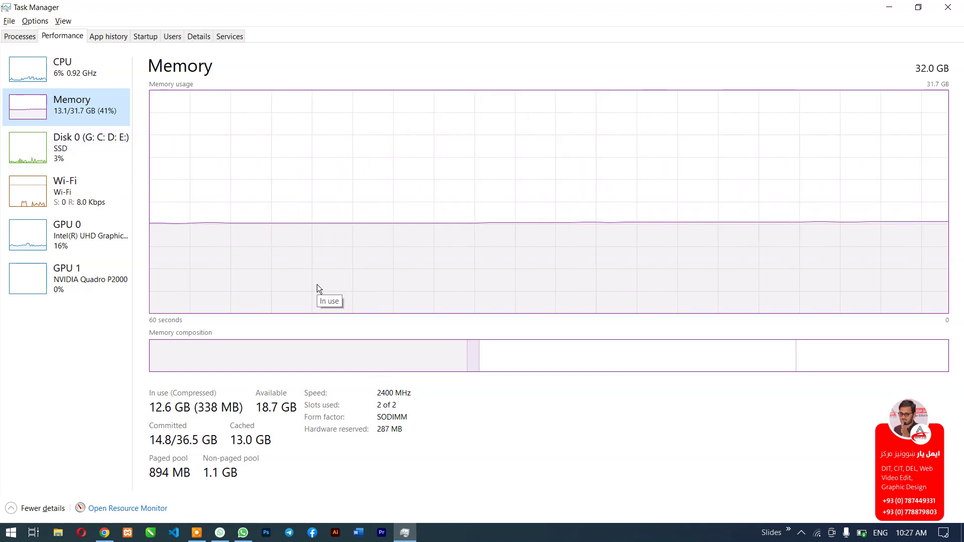
left_click(60, 154)
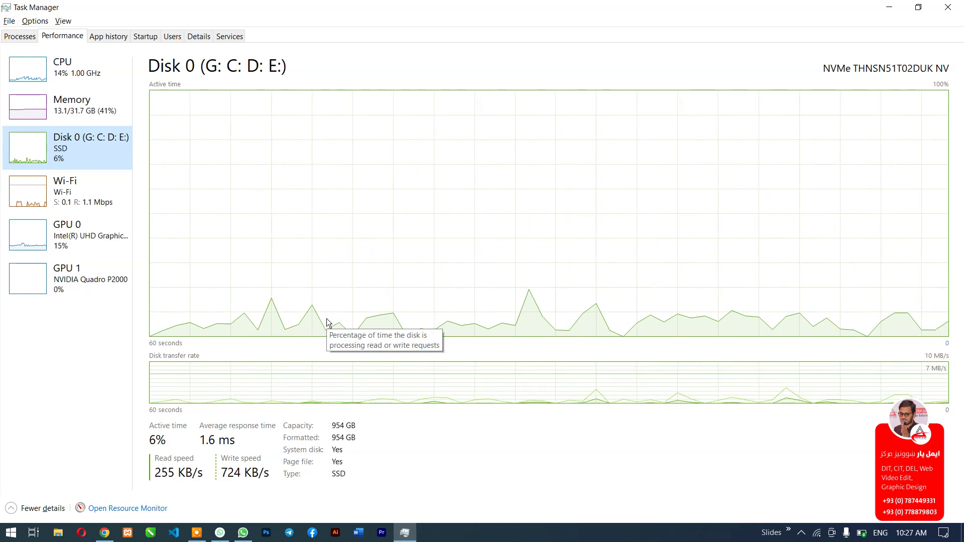
left_click(88, 188)
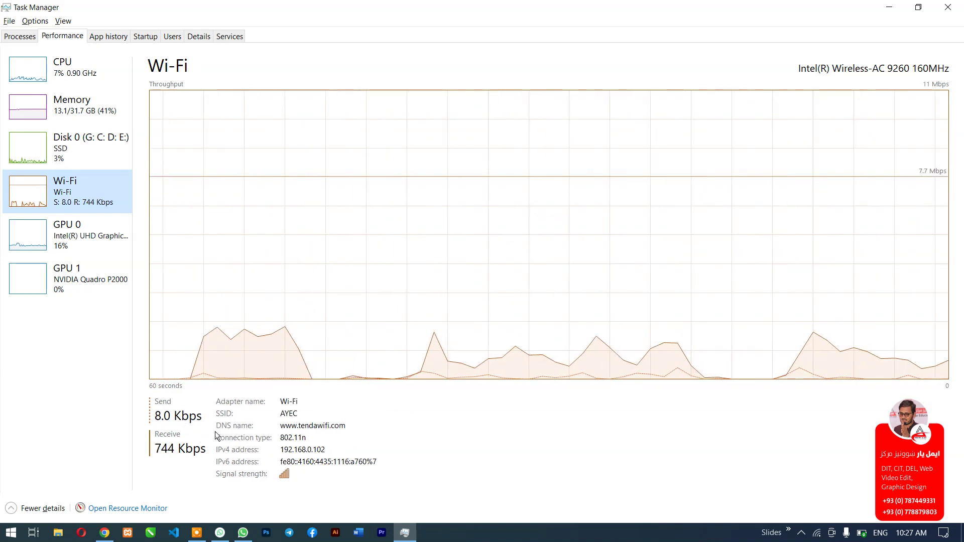
left_click(76, 236)
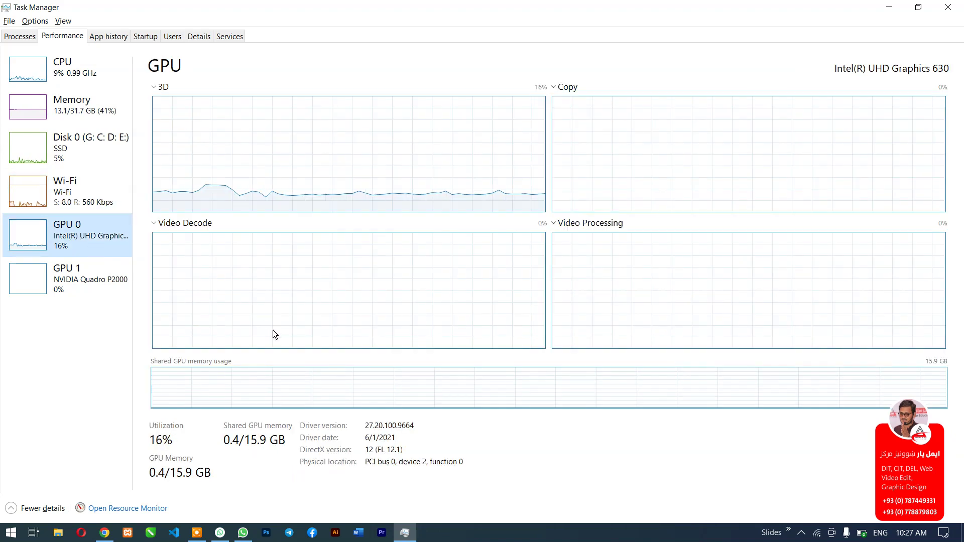
left_click(94, 280)
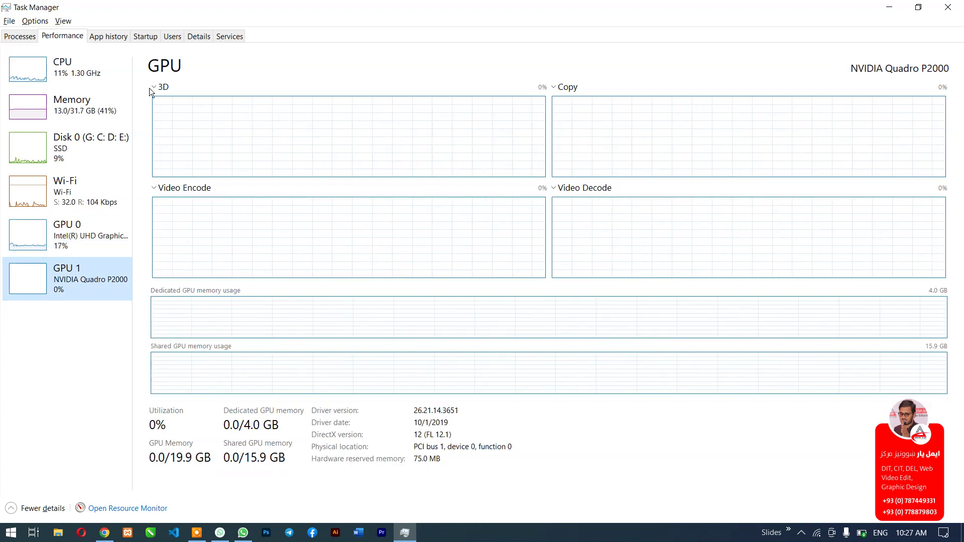
- View the app history and startup programs, and show the available actions for hpwuSchd Application without applying any
left_click(110, 37)
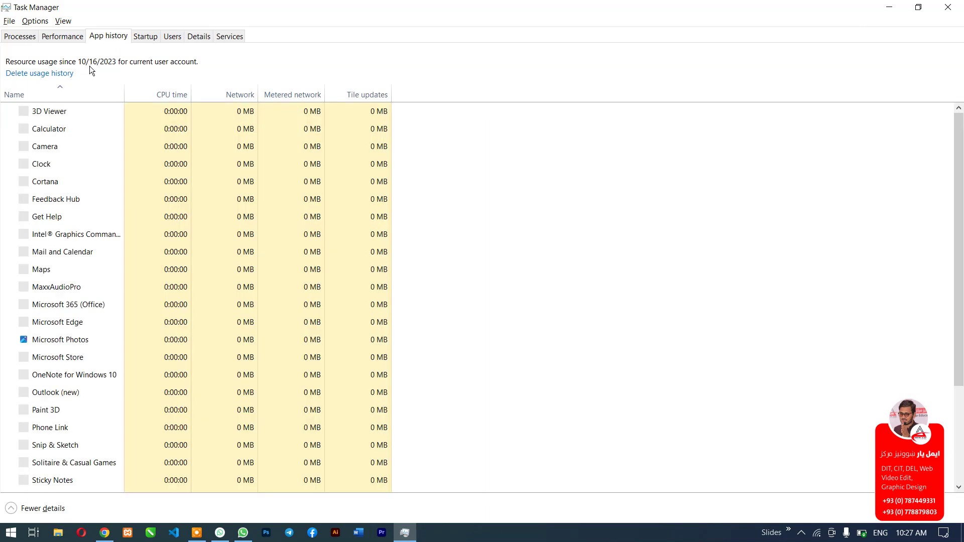
left_click(147, 36)
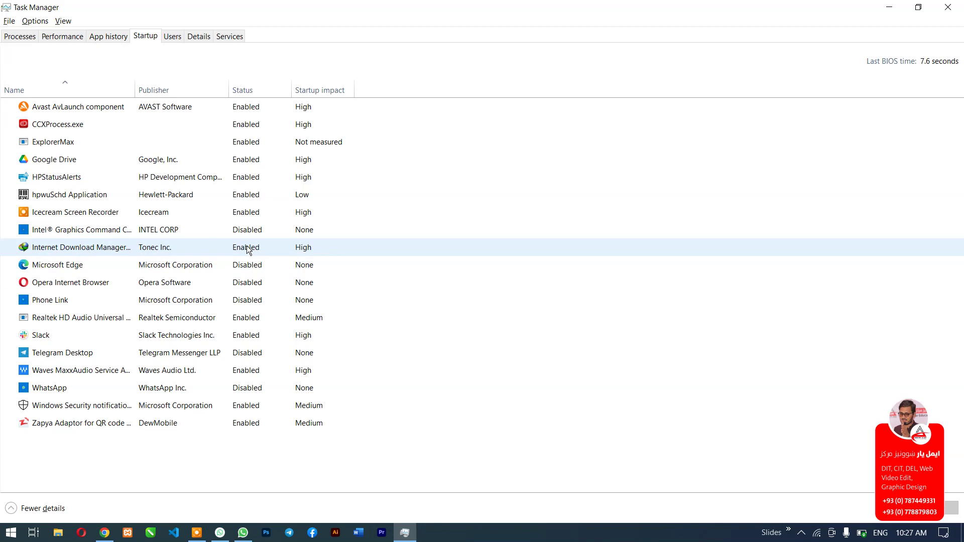
right_click(251, 201)
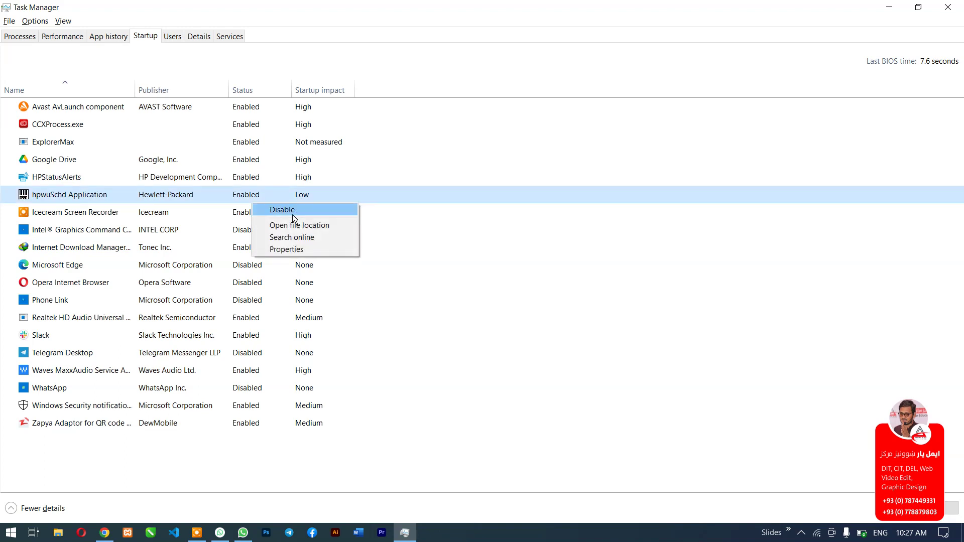
left_click(412, 150)
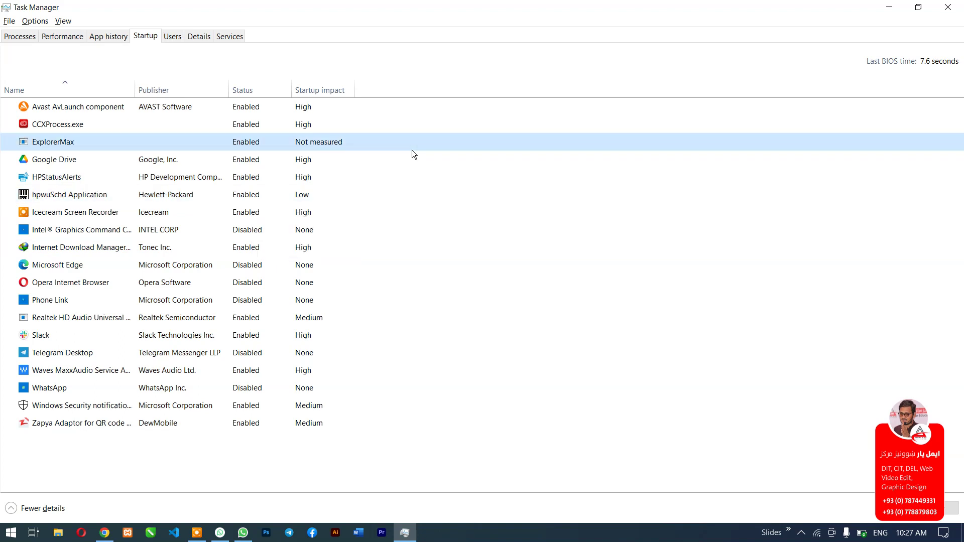
- View Task Manager's Users, Details and Services pages, and go back to the startup programs list
left_click(171, 37)
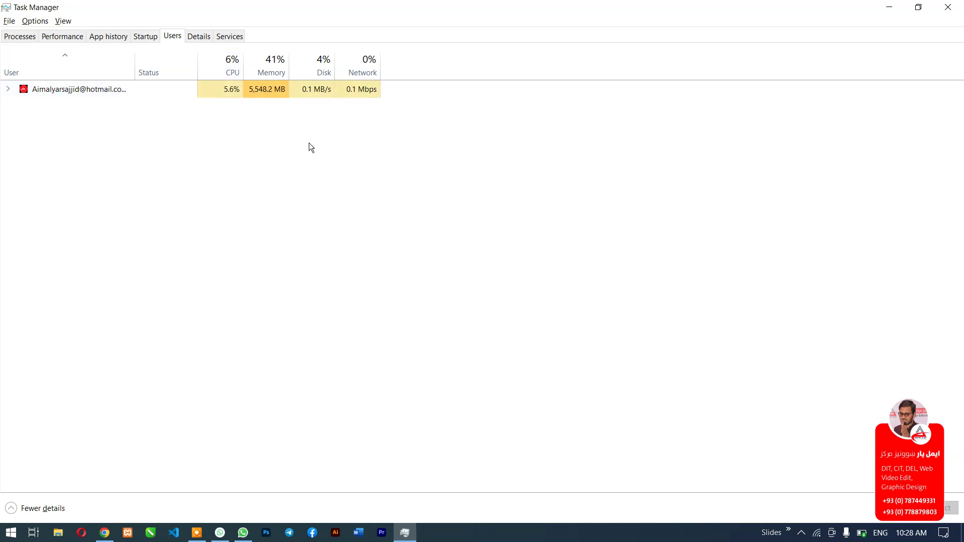
left_click(198, 37)
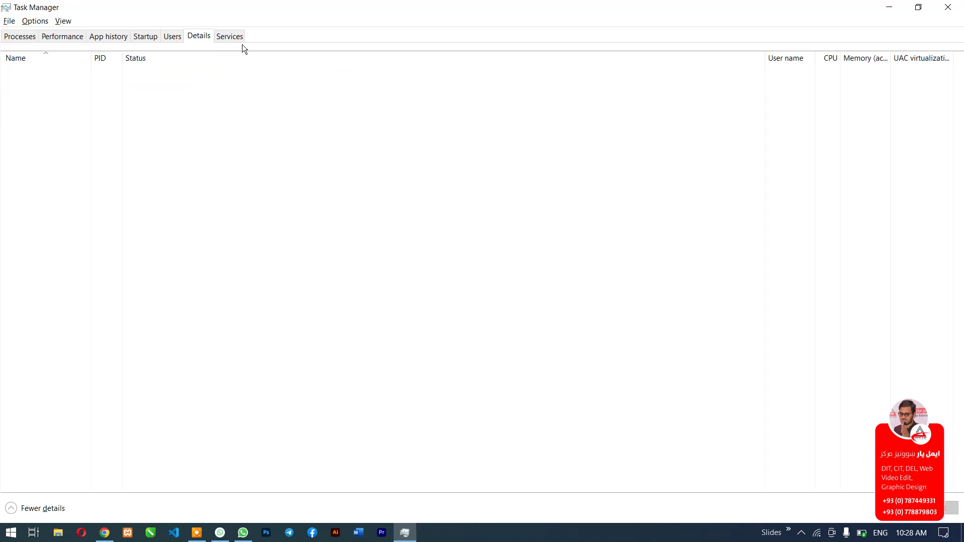
left_click(232, 36)
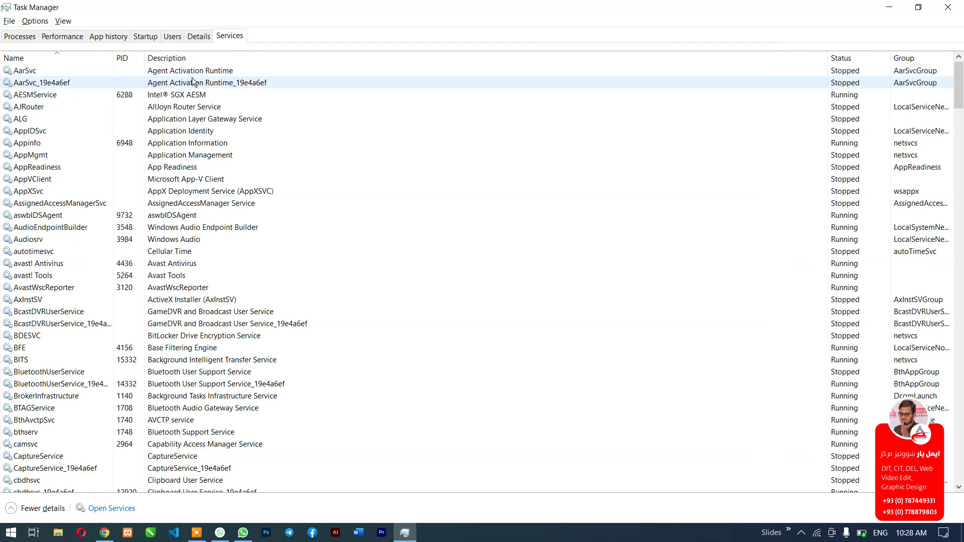
left_click(42, 38)
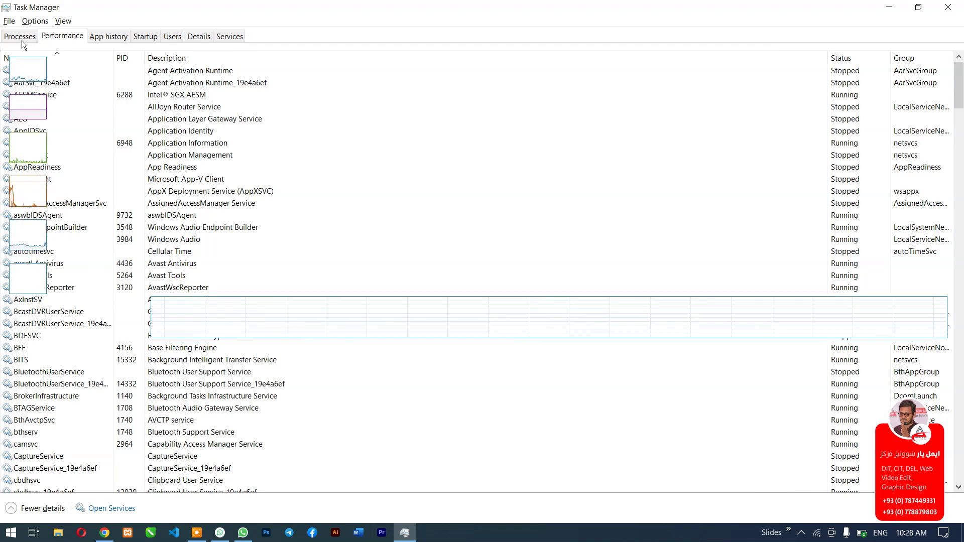
left_click(16, 38)
left_click(145, 37)
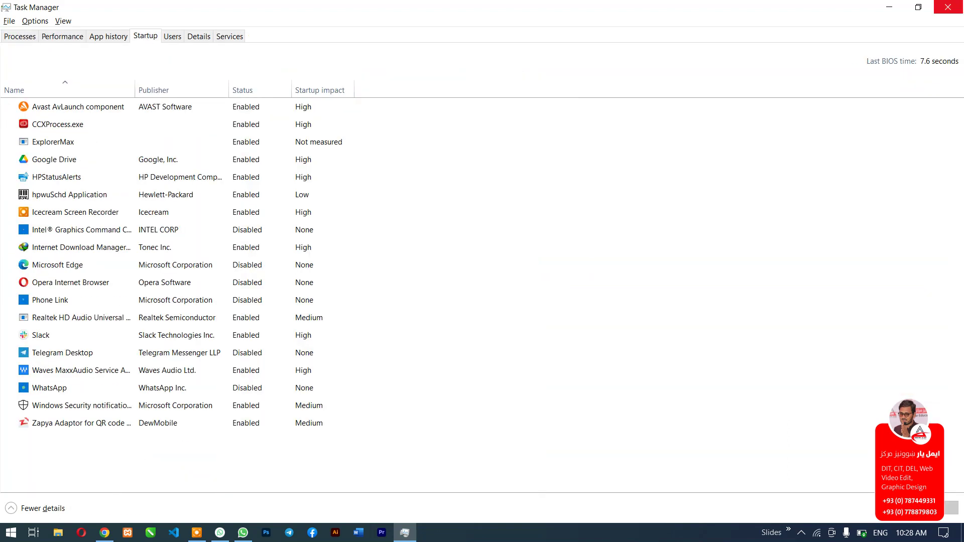
- Close Task Manager, minimize Chrome to show the desktop, and reopen Task Manager from the taskbar options
left_click(948, 7)
left_click(898, 16)
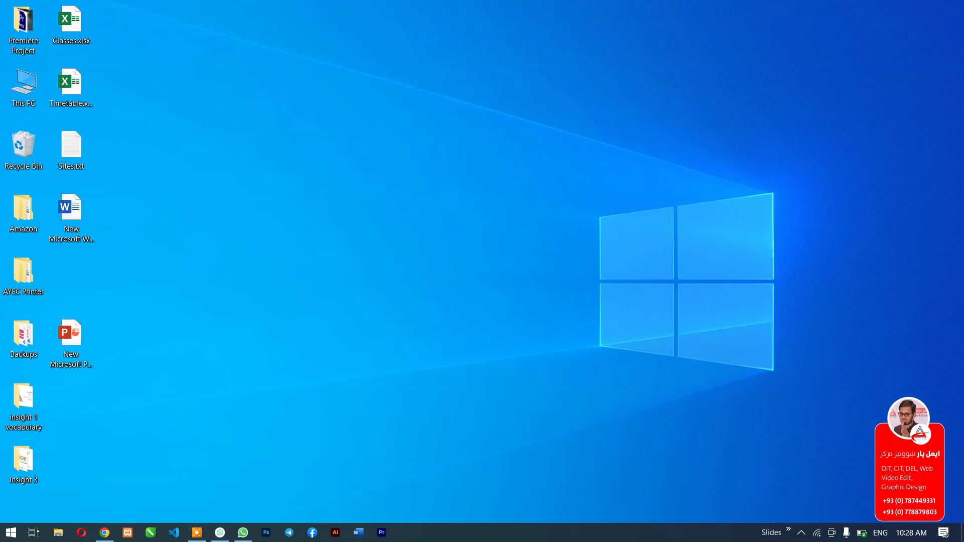
right_click(491, 538)
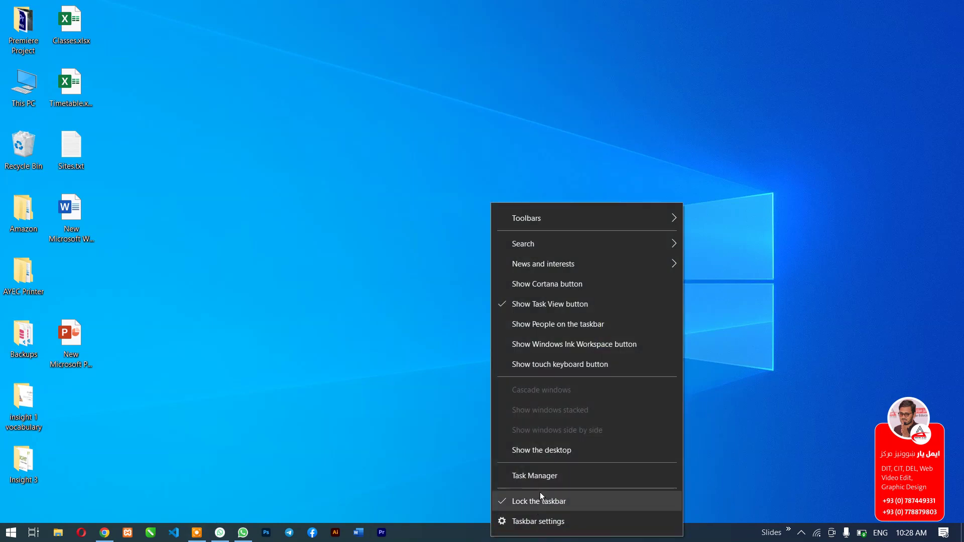
left_click(540, 476)
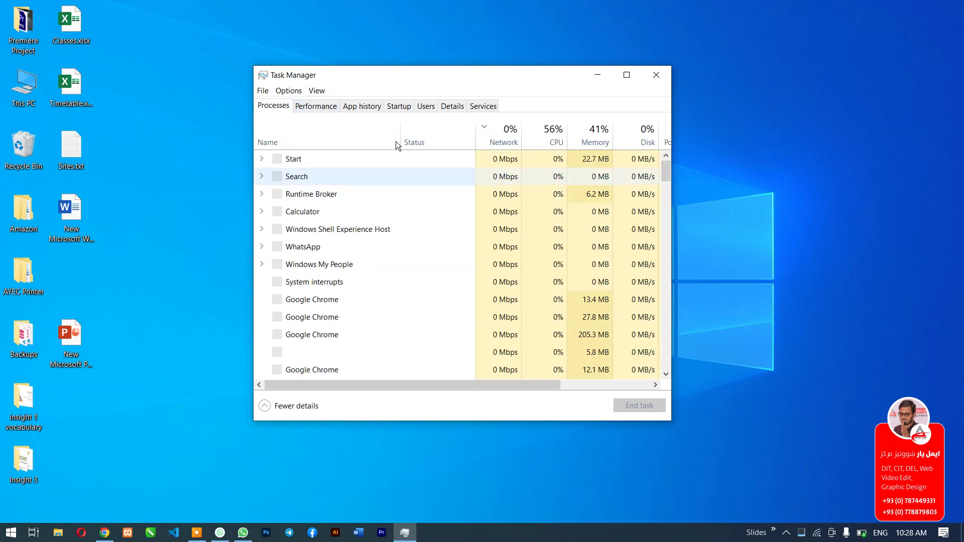
- Switch to Chrome, go to the New Tab page, and close the Messenger, Gmail and YouTube Studio tabs
key("alt+Tab")
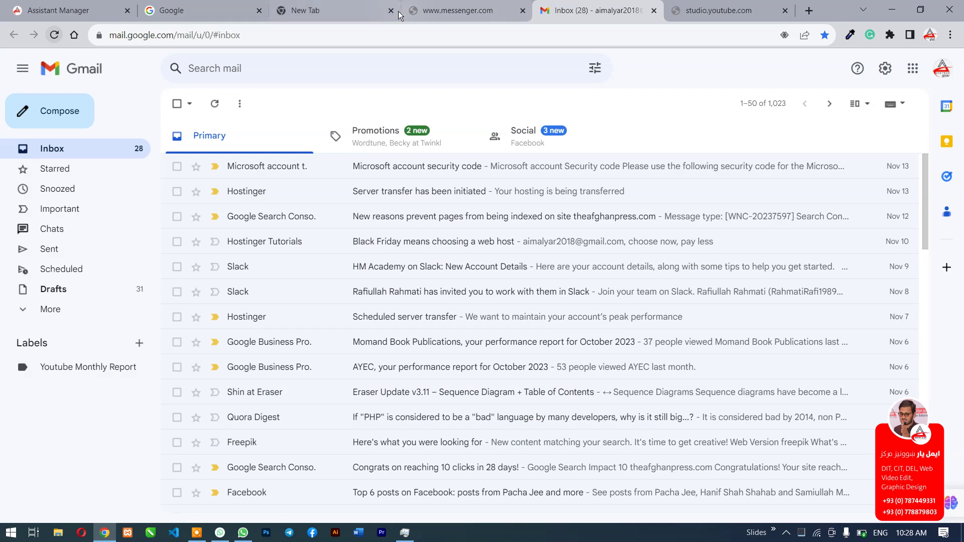
left_click(396, 11)
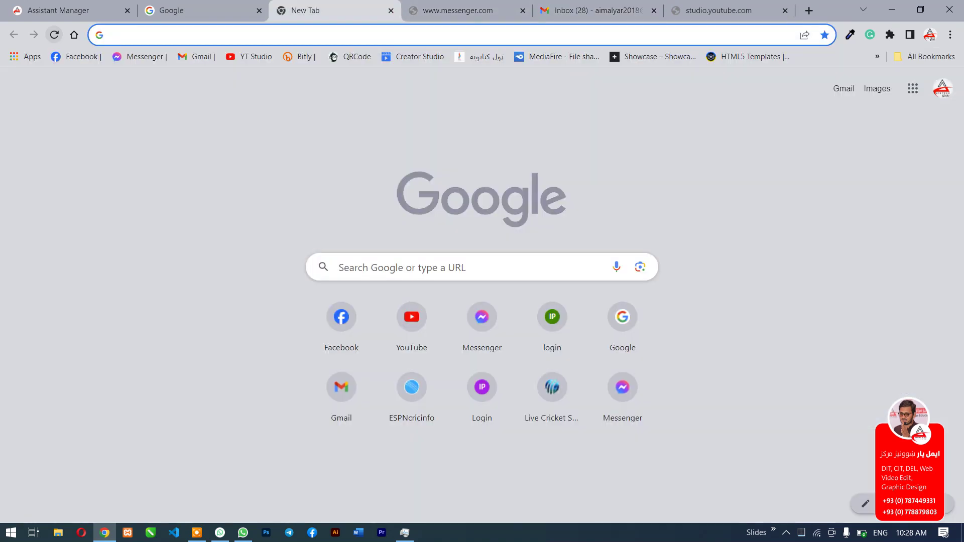
left_click(522, 10)
left_click(522, 10)
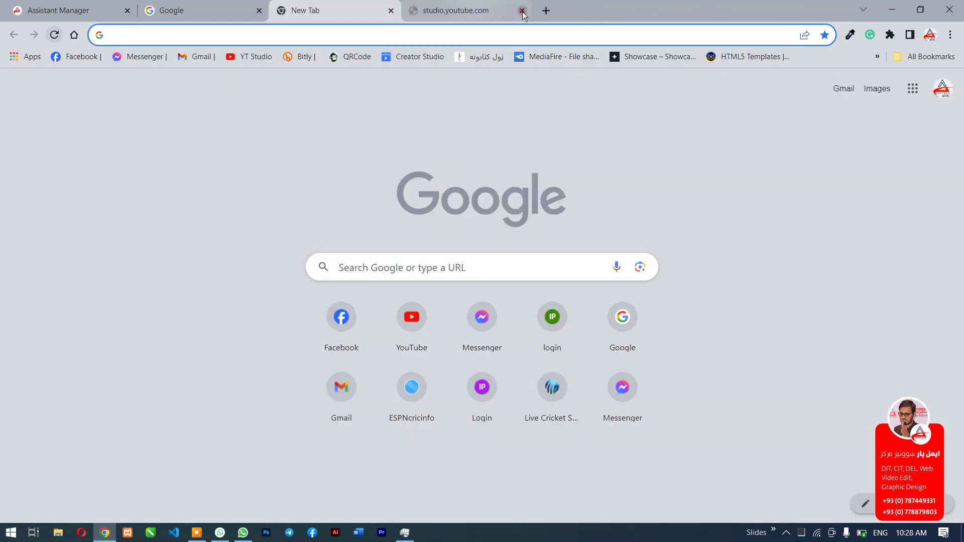
left_click(522, 10)
- Open the Messenger, Gmail, Bitly and YT Studio bookmarks in new background tabs
right_click(133, 57)
left_click(150, 67)
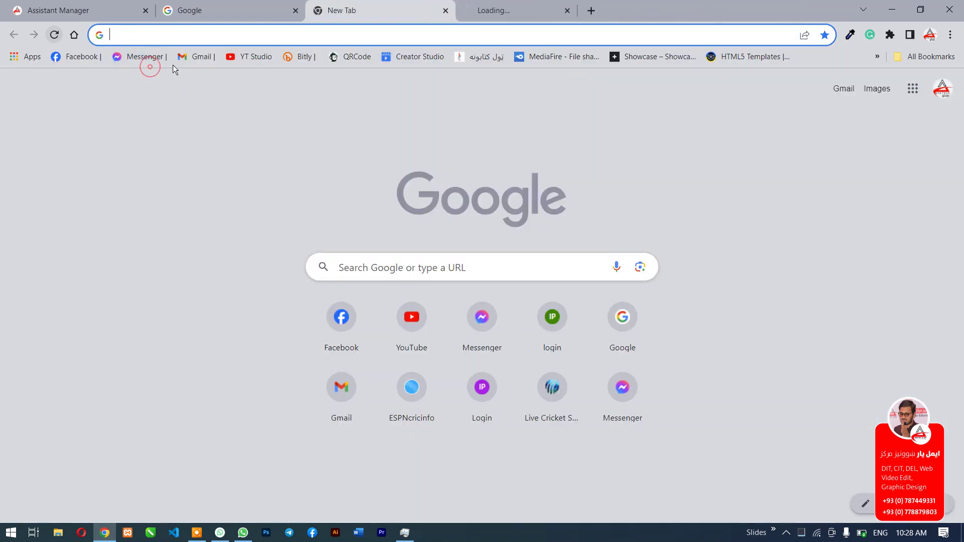
right_click(194, 59)
left_click(217, 67)
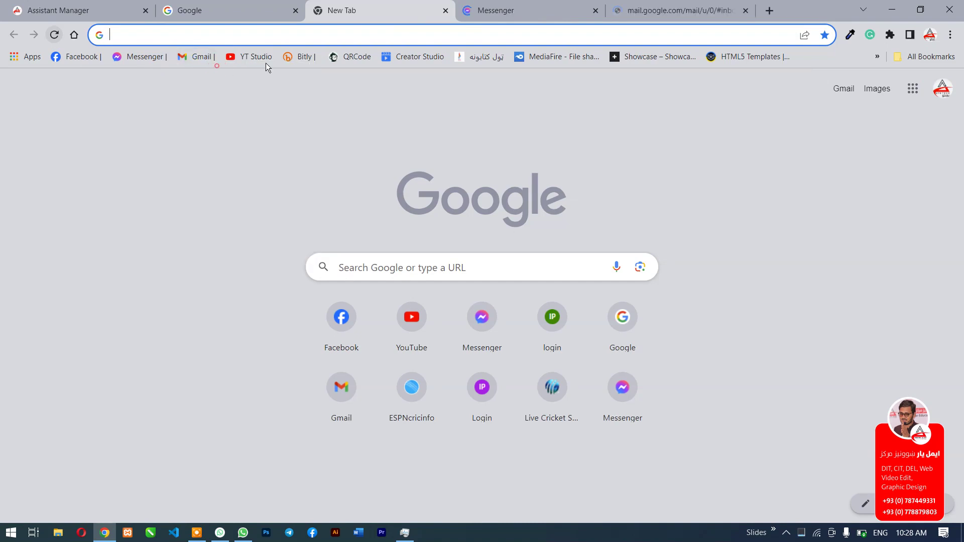
right_click(301, 56)
left_click(328, 65)
right_click(255, 59)
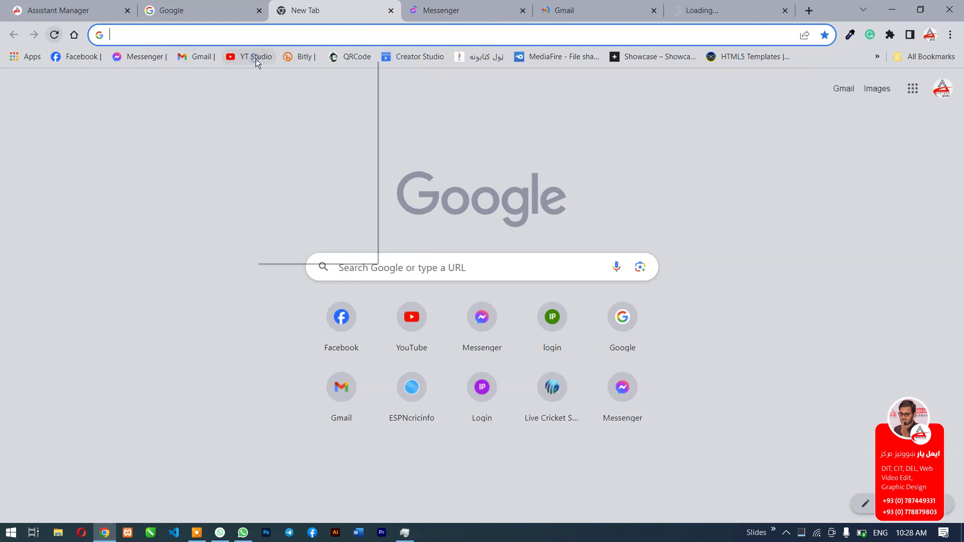
left_click(280, 66)
- End the Google Chrome process using the most network in Task Manager, and close Task Manager
key("ctrl+shift+Escape")
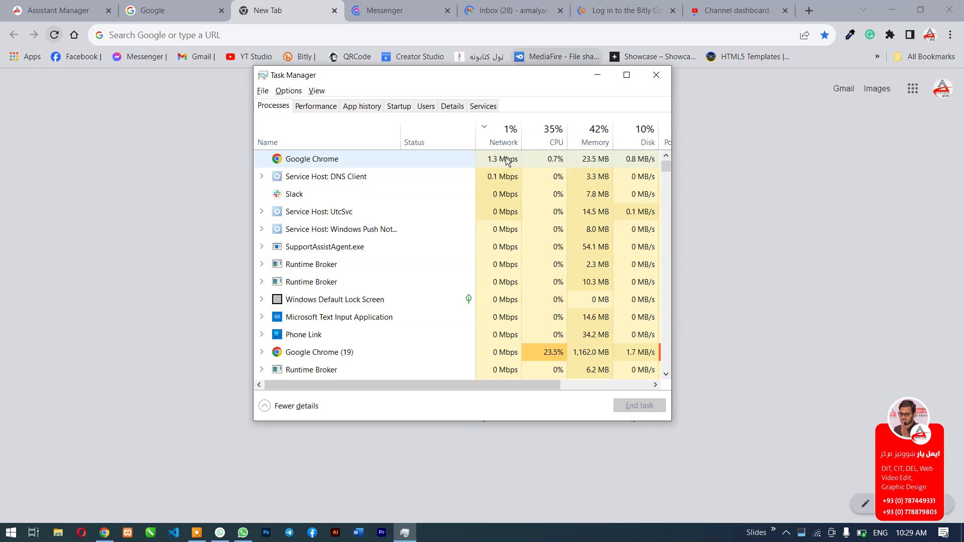
right_click(323, 164)
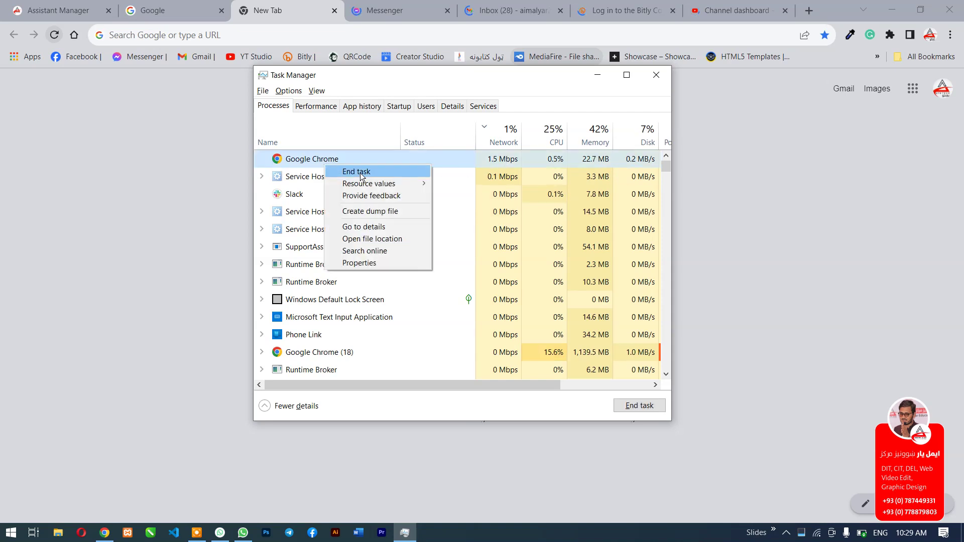
left_click(360, 173)
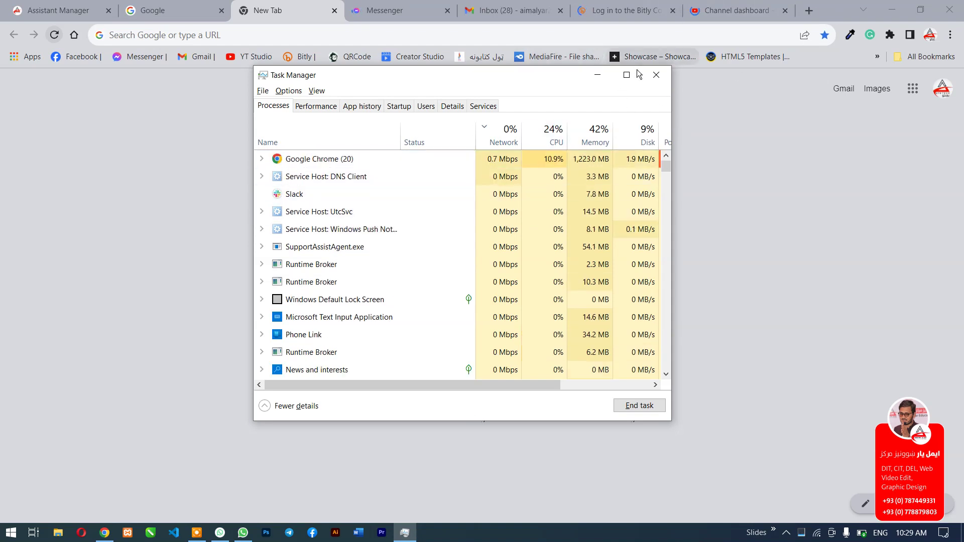
left_click(661, 80)
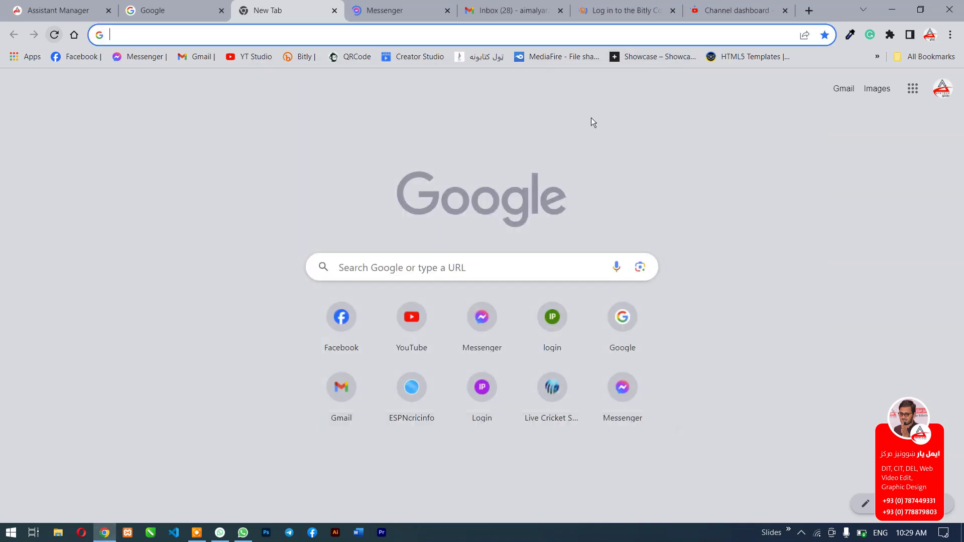
- Minimize Chrome to show the desktop, and look over the taskbar's options
left_click(892, 9)
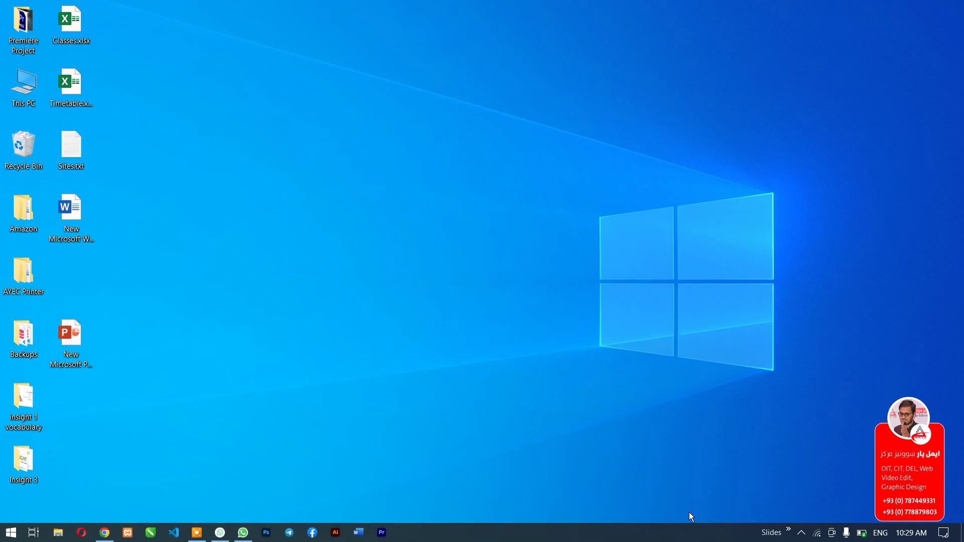
right_click(688, 532)
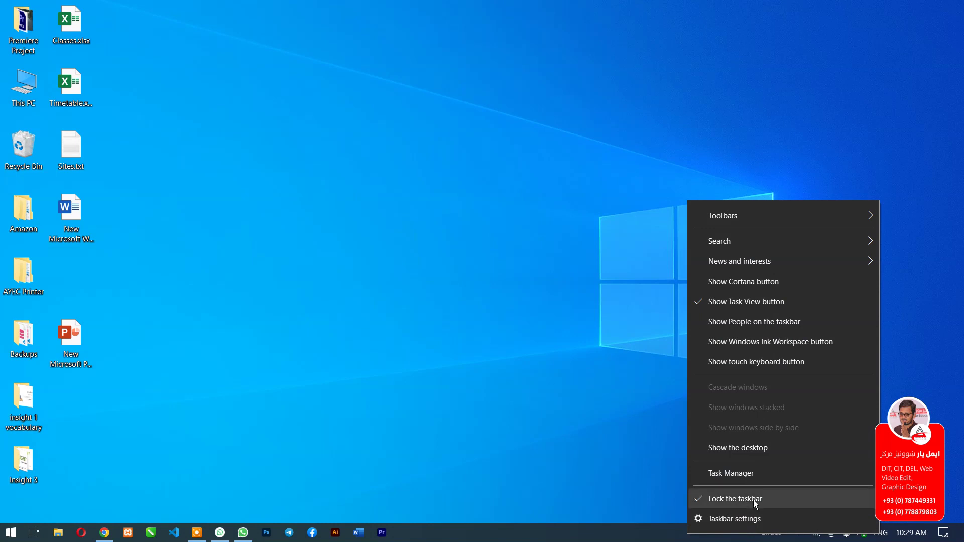
left_click(623, 538)
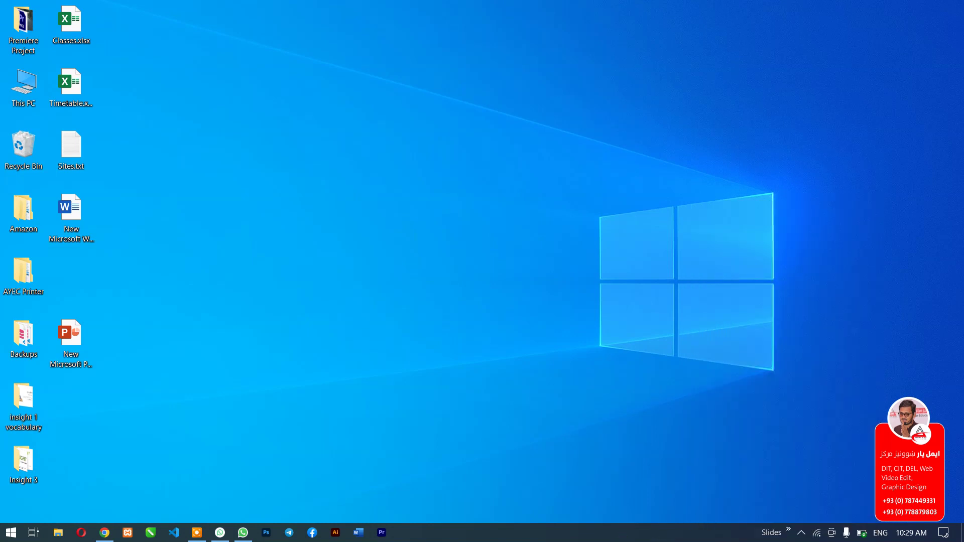
- Unlock the taskbar and dock it along the right edge of the screen
right_click(646, 535)
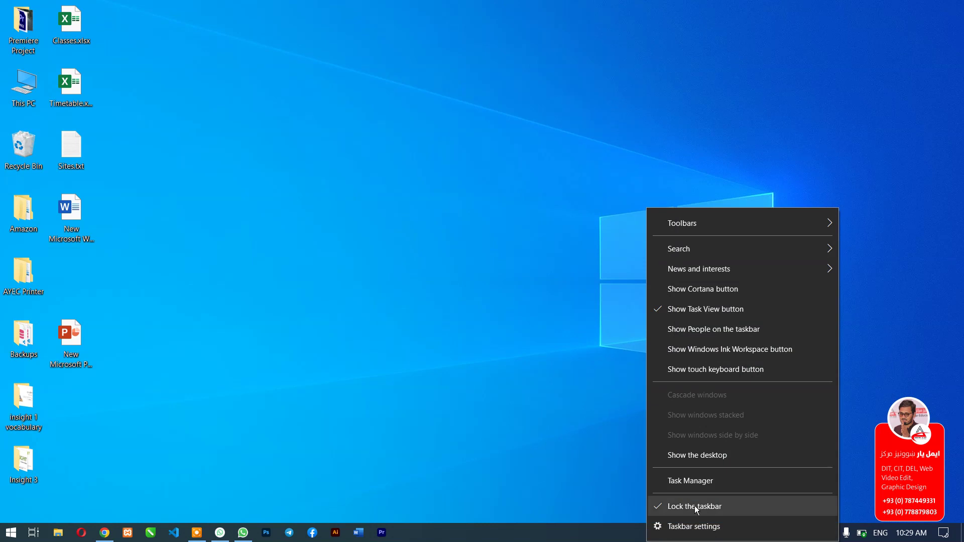
left_click(694, 505)
left_click_drag(673, 540, 939, 251)
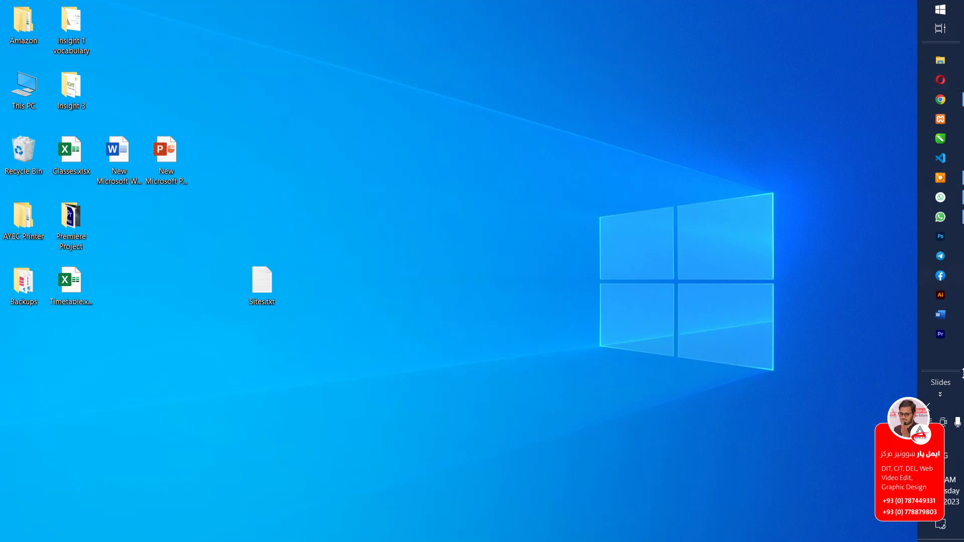
- Return the taskbar to the bottom edge of the screen and lock it
left_click_drag(944, 361, 473, 508)
right_click(524, 533)
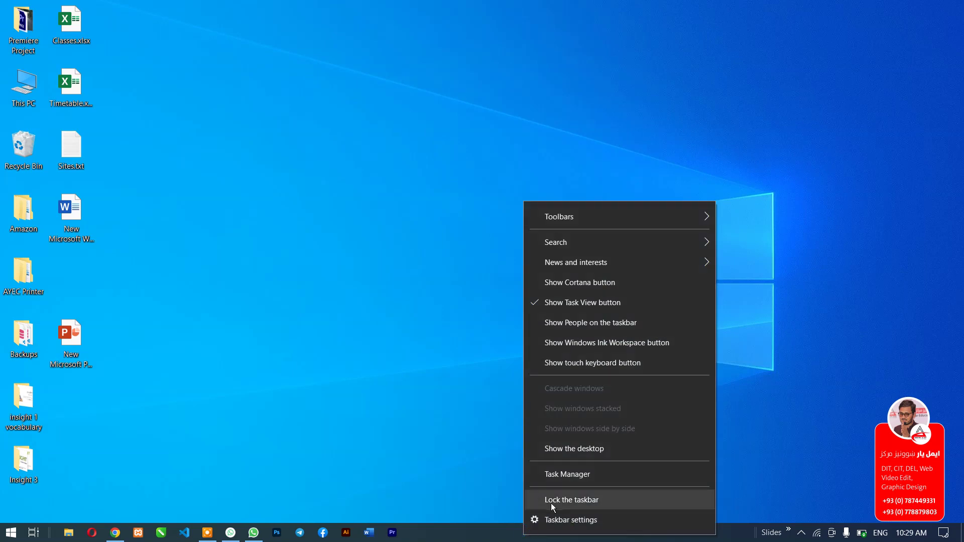
left_click(551, 502)
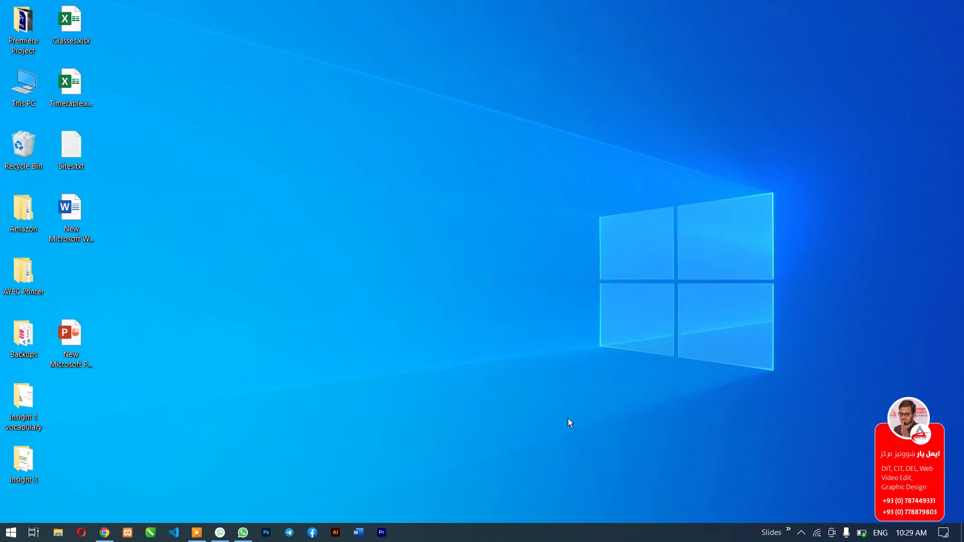
right_click(602, 538)
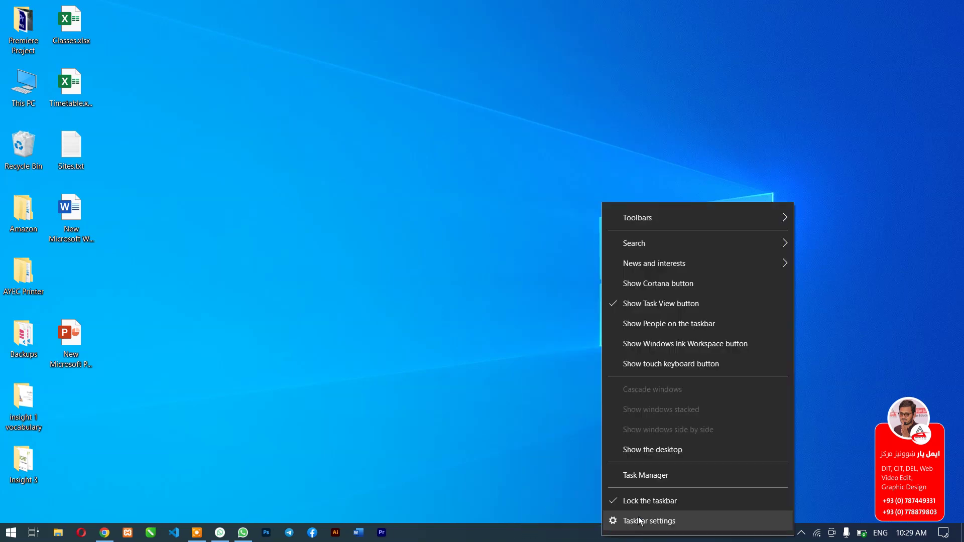
left_click(419, 372)
left_click(197, 532)
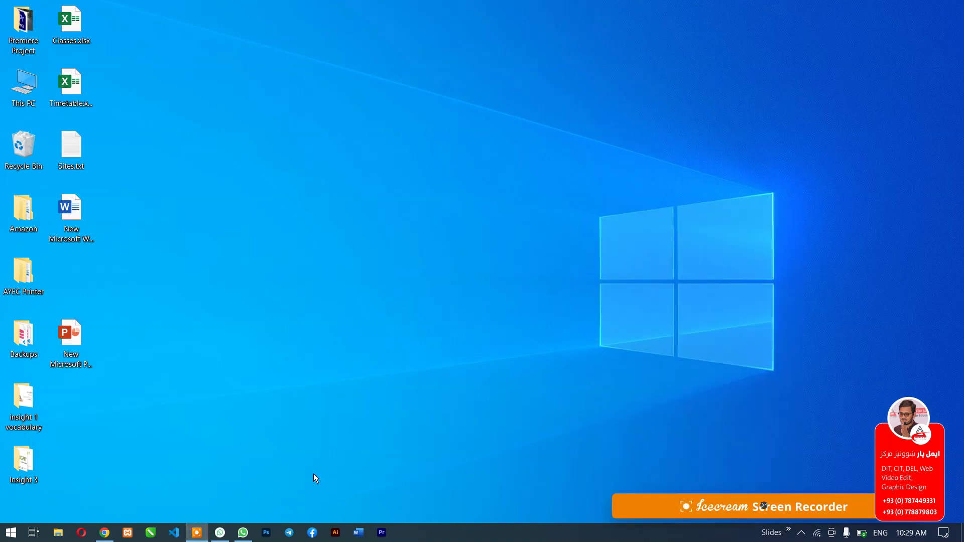